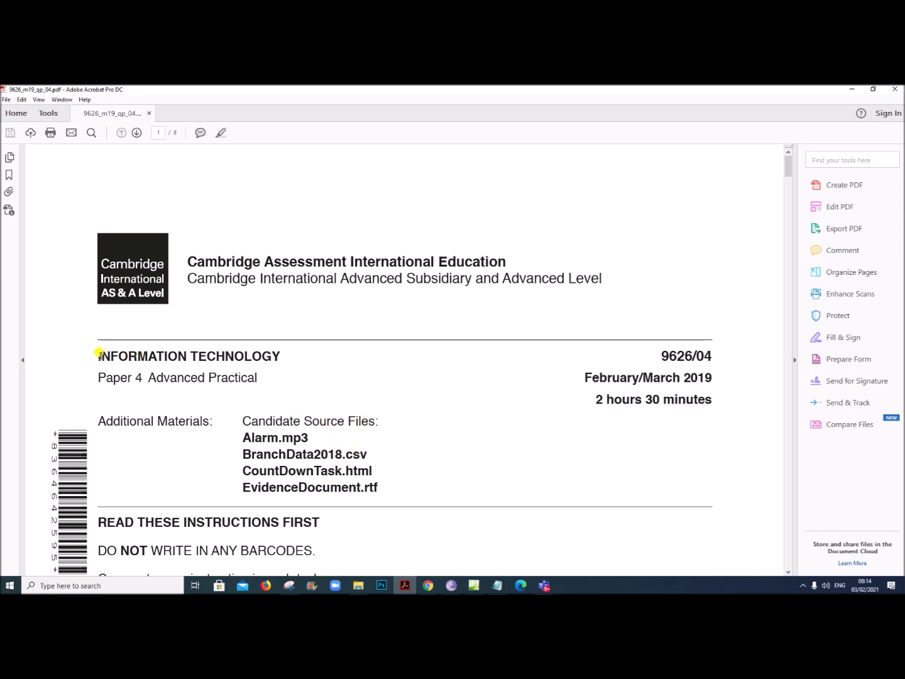
- Look through the 9626_m19_qp_04.pdf exam paper to task 3 and read its instruction about BranchData2018.csv
drag(96, 372, 218, 377)
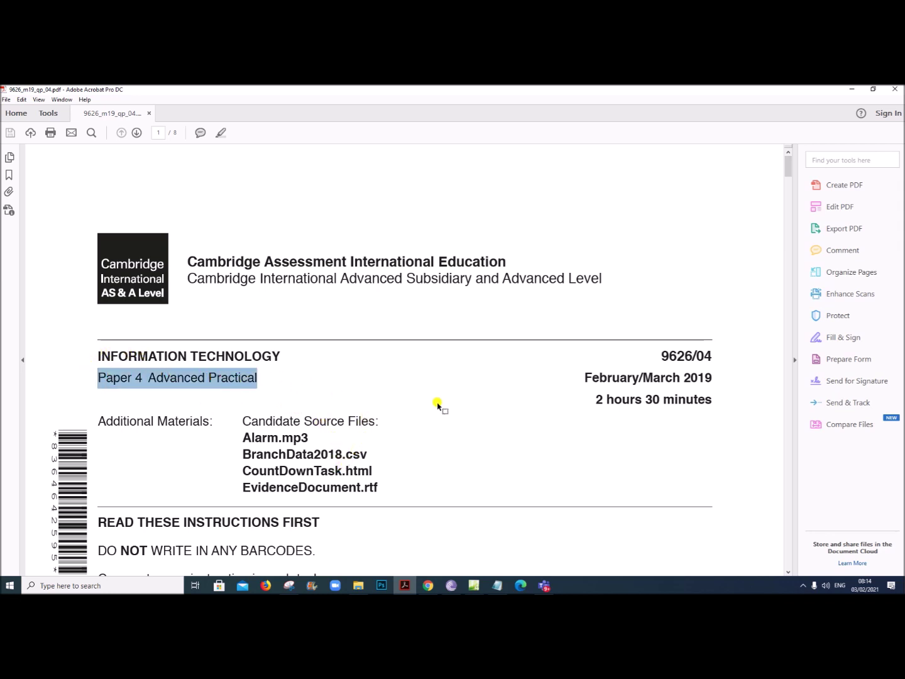
drag(597, 376, 711, 377)
scroll(438, 445, down, 15)
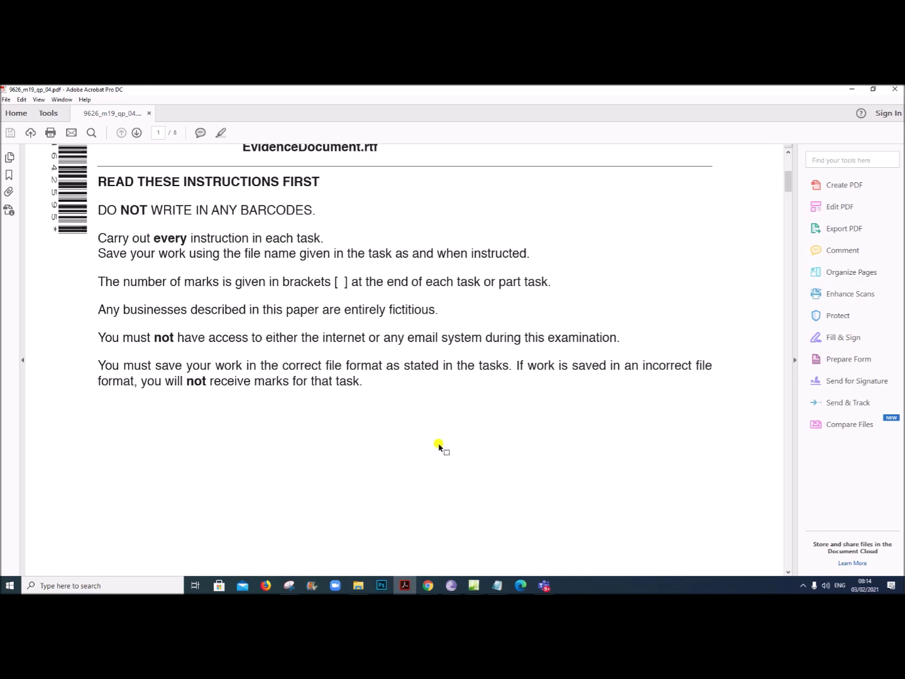
scroll(438, 445, down, 15)
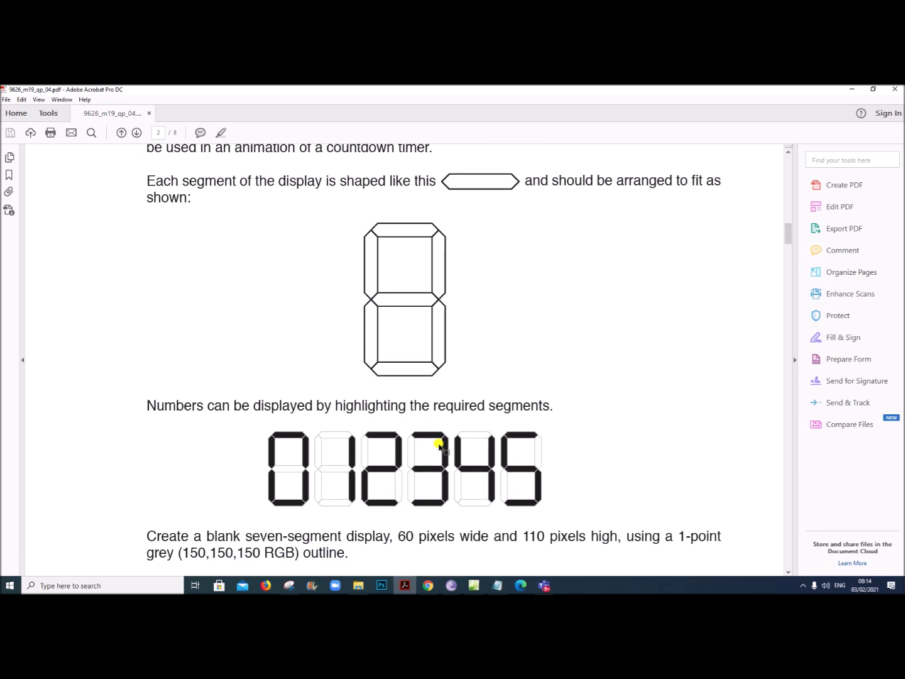
scroll(439, 445, down, 15)
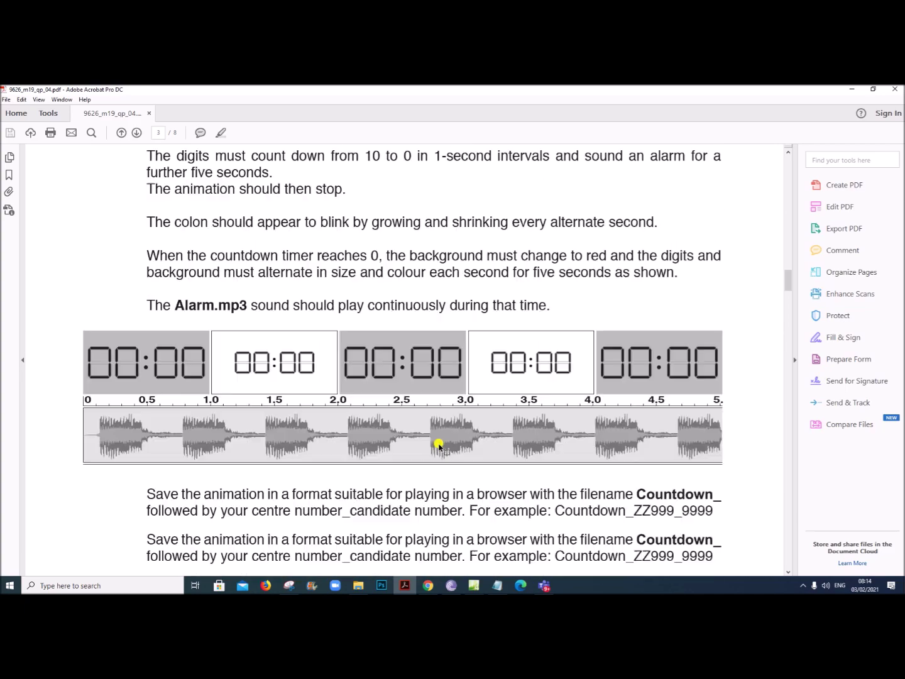
scroll(439, 444, down, 15)
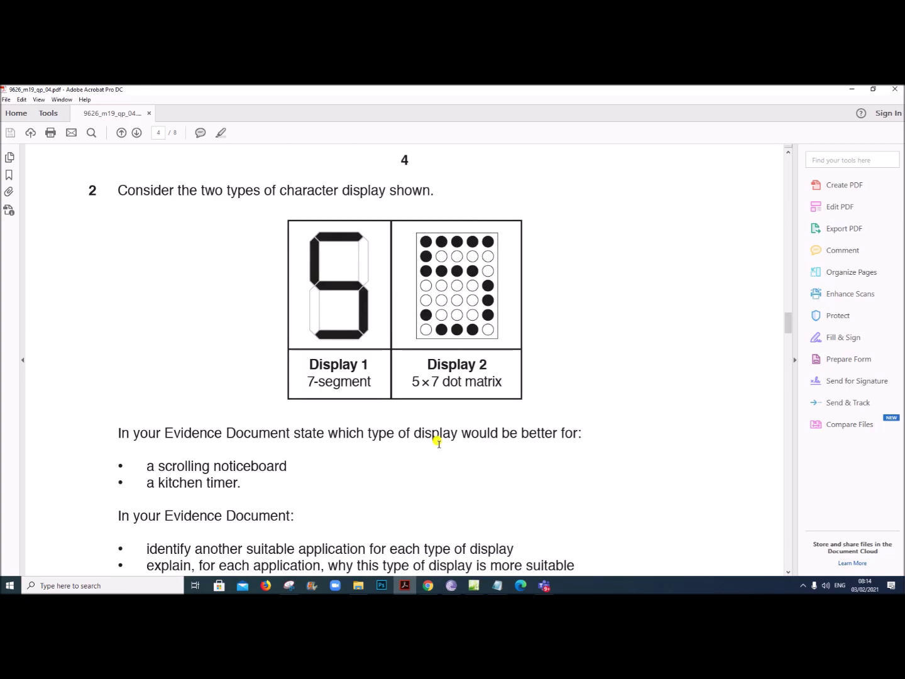
scroll(438, 444, down, 15)
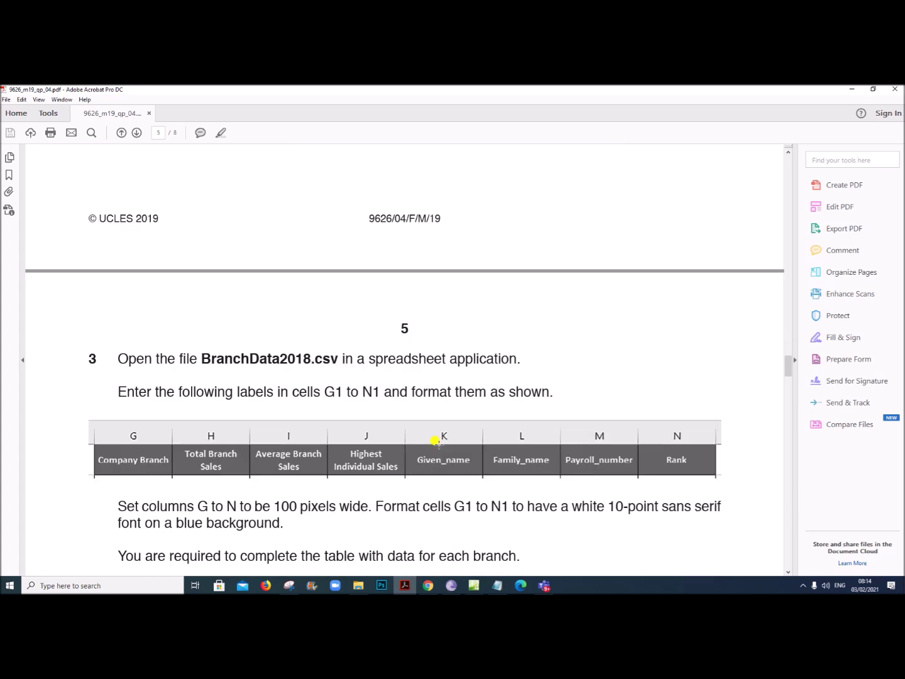
scroll(439, 444, down, 2)
scroll(436, 440, up, 2)
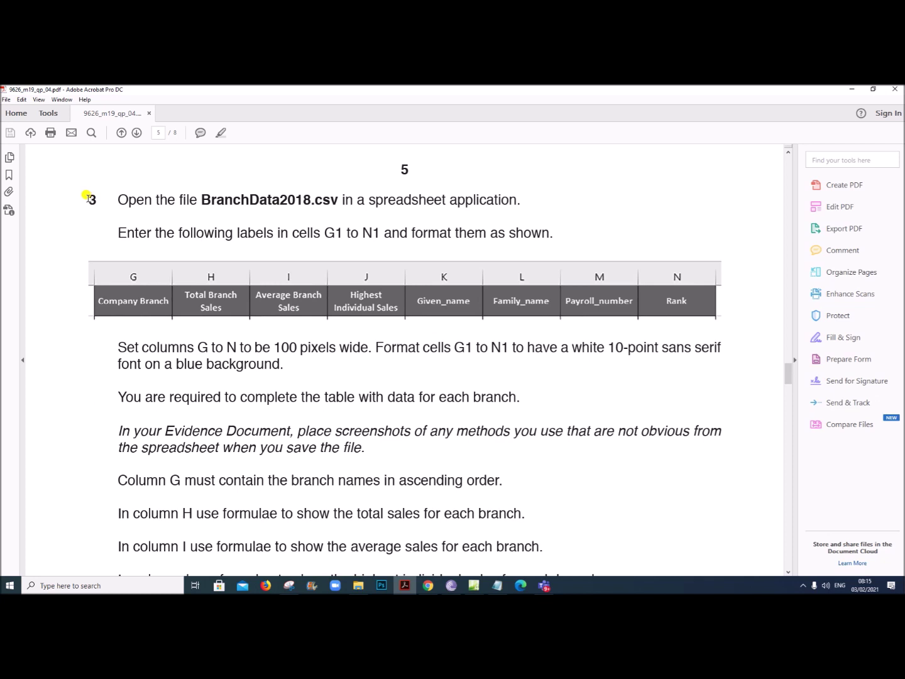
drag(89, 195, 505, 194)
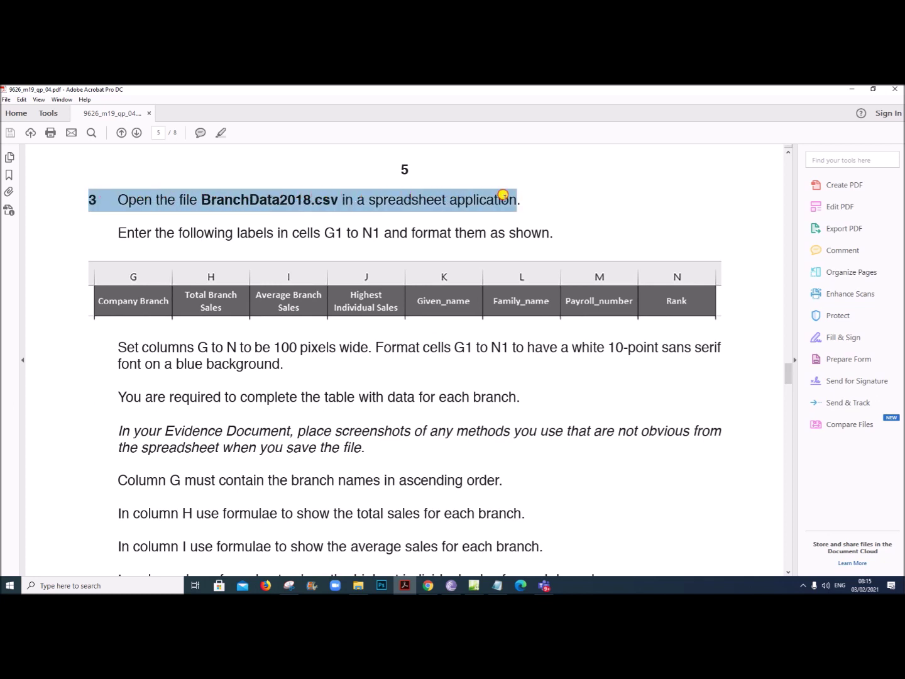
- Switch to File Explorer and open the BranchData2018 source file in Excel
click(362, 589)
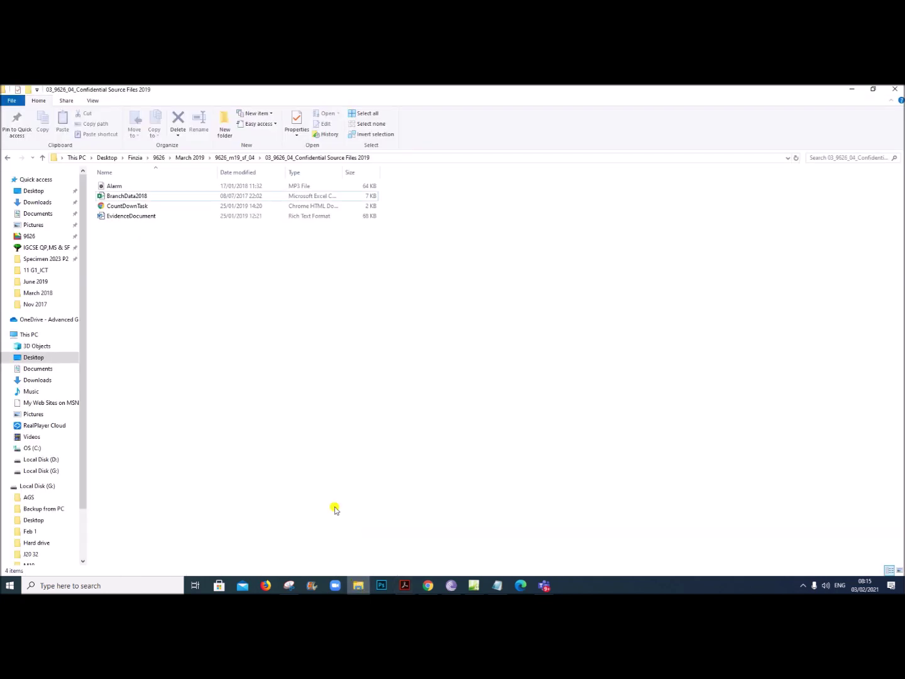
click(141, 197)
double_click(142, 198)
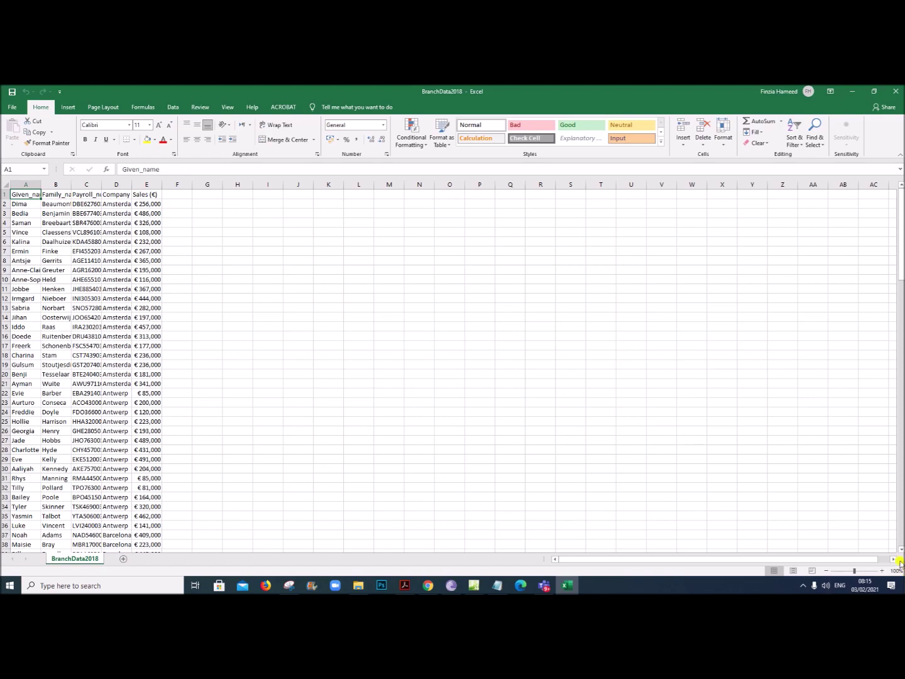
- Zoom the worksheet to 150% and autofit the widths of all the data columns
click(882, 570)
click(882, 571)
click(882, 570)
click(884, 570)
click(884, 570)
click(11, 186)
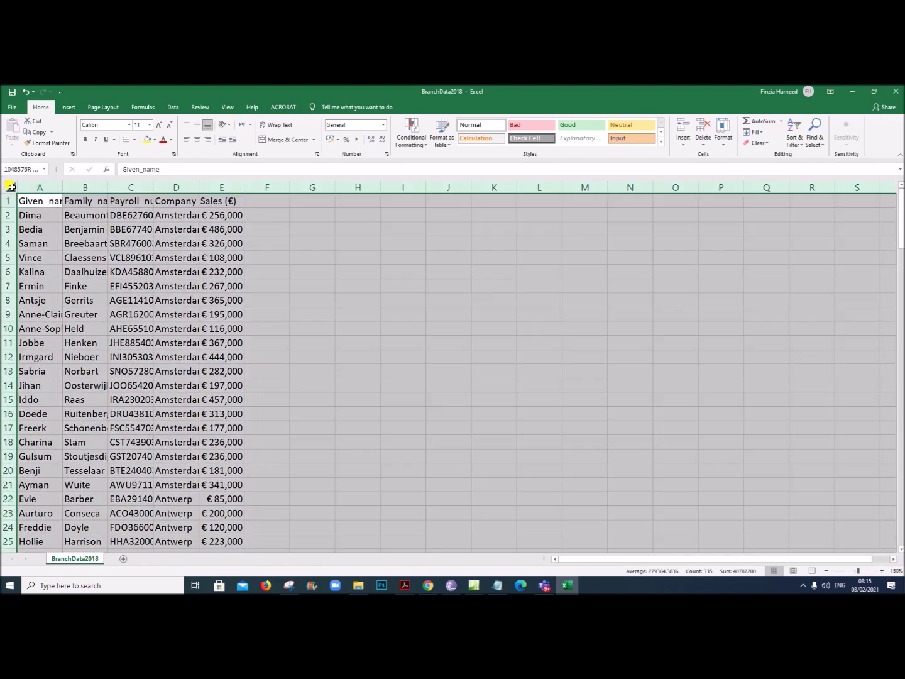
double_click(62, 186)
click(380, 301)
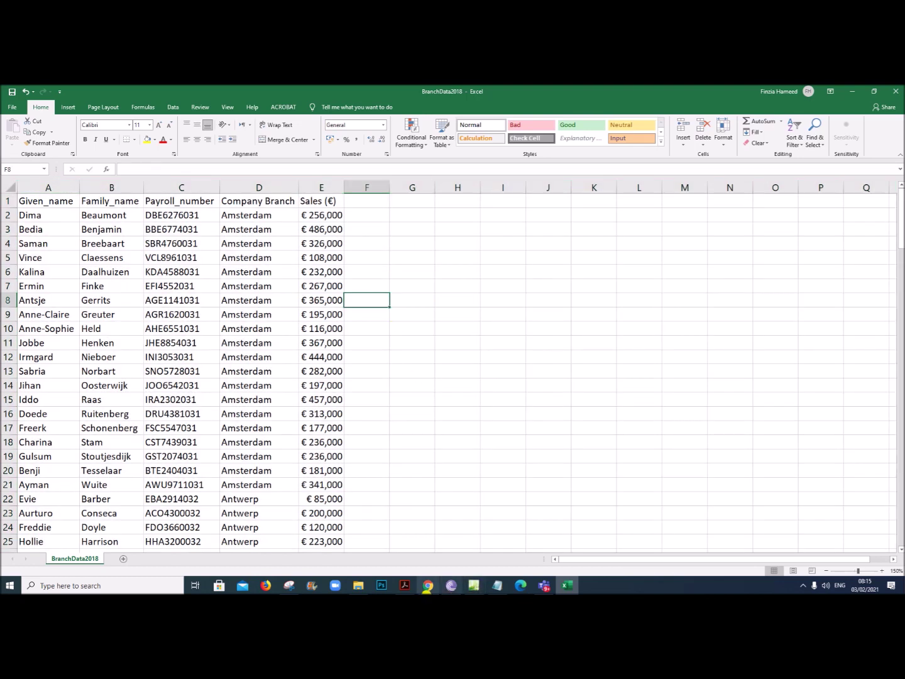
- Return to the exam paper in Acrobat and read task 3's label, formatting, table and Evidence Document requirements
click(405, 585)
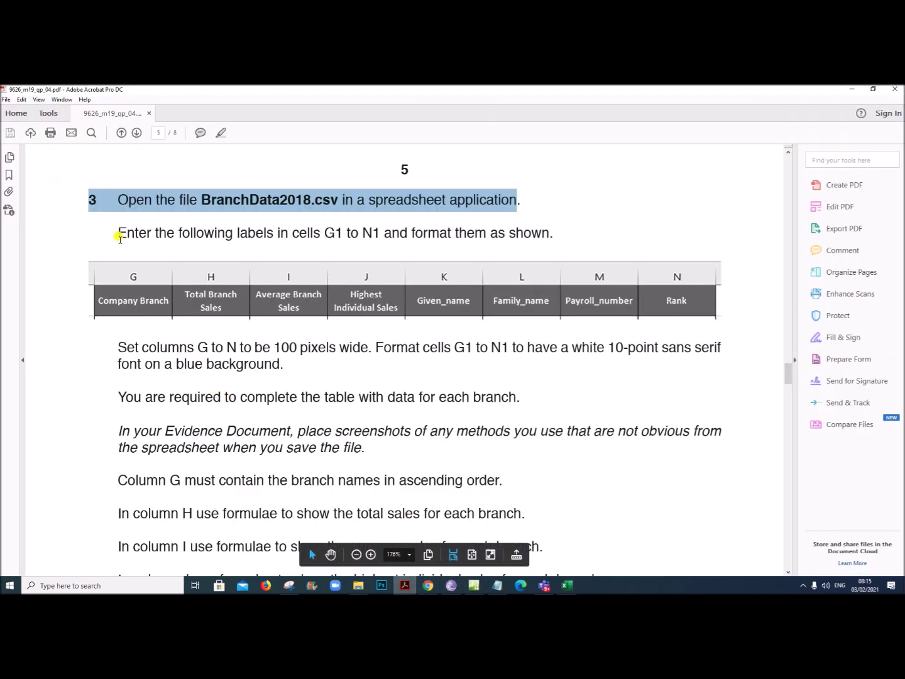
drag(125, 234, 552, 236)
drag(114, 347, 311, 357)
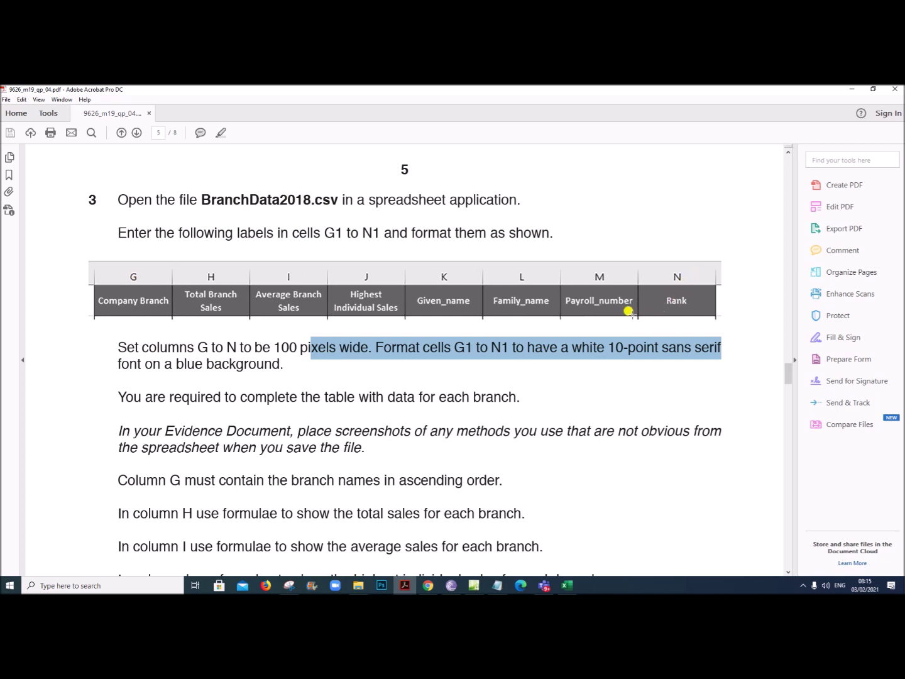
click(490, 349)
drag(252, 396, 488, 395)
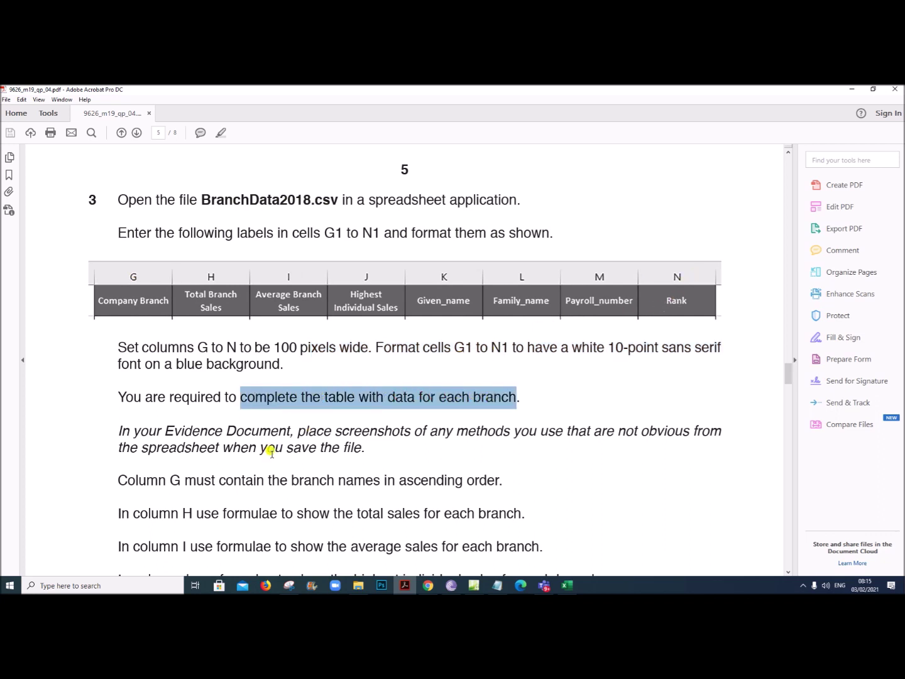
scroll(207, 471, down, 1)
drag(228, 385, 315, 416)
scroll(164, 449, down, 1)
- Read what task 3 requires in columns G to M, from the branch names to the top seller's details
drag(120, 412, 488, 410)
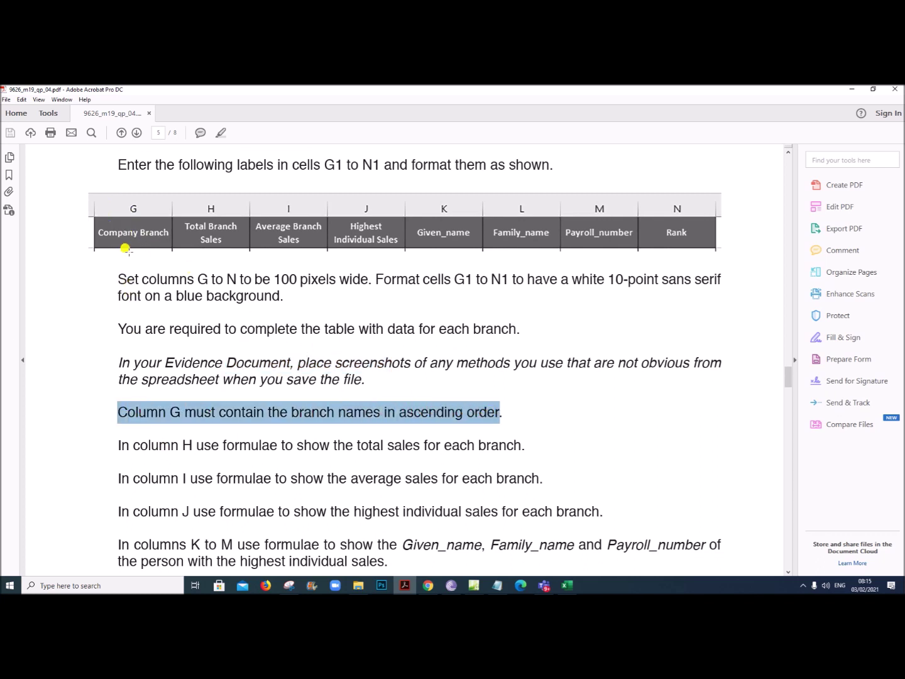
drag(120, 436, 492, 436)
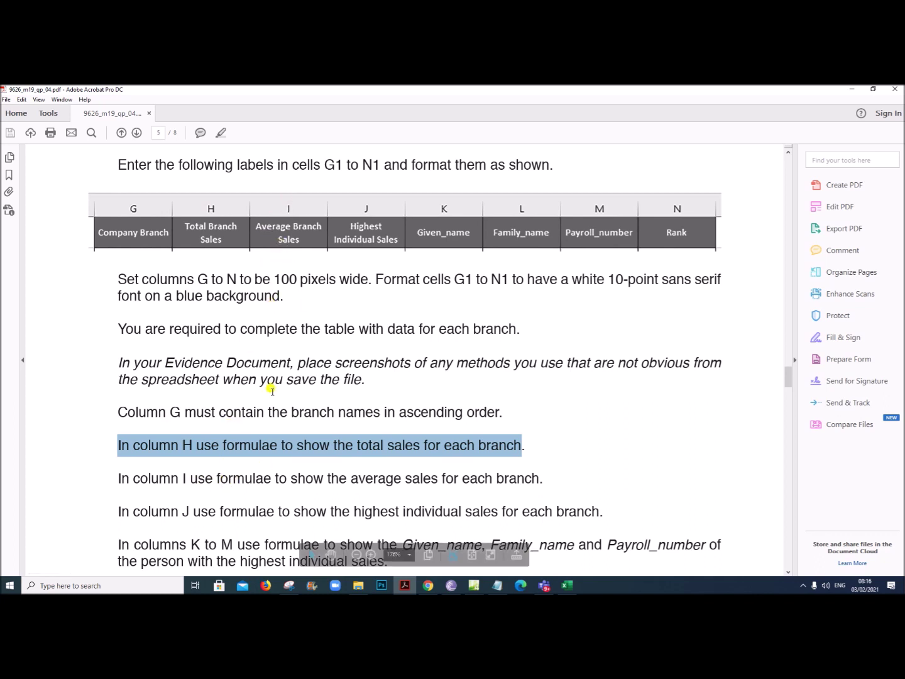
scroll(328, 357, down, 1)
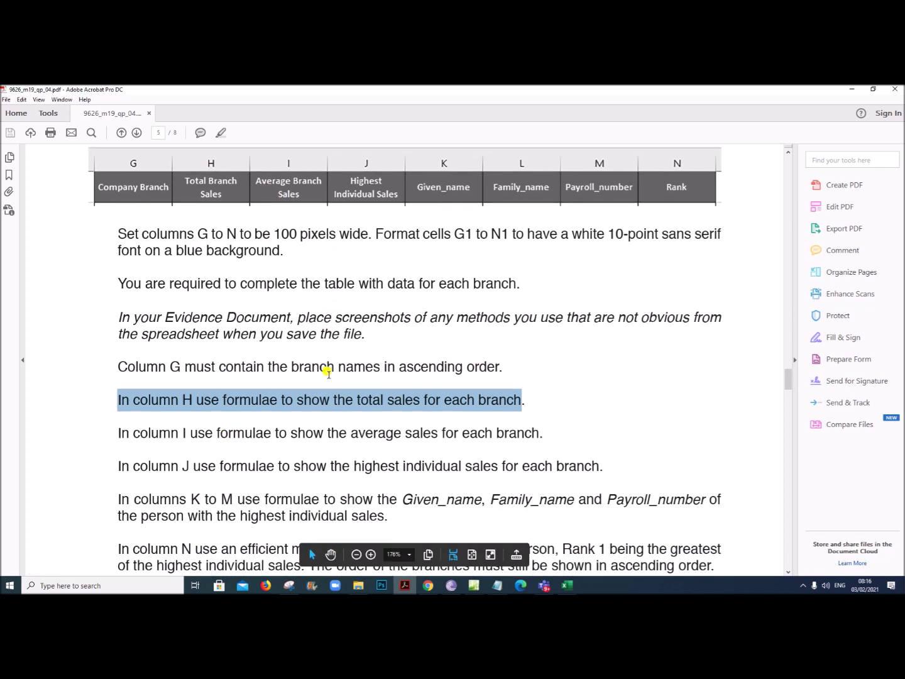
scroll(327, 367, down, 1)
scroll(354, 500, up, 1)
drag(191, 498, 723, 496)
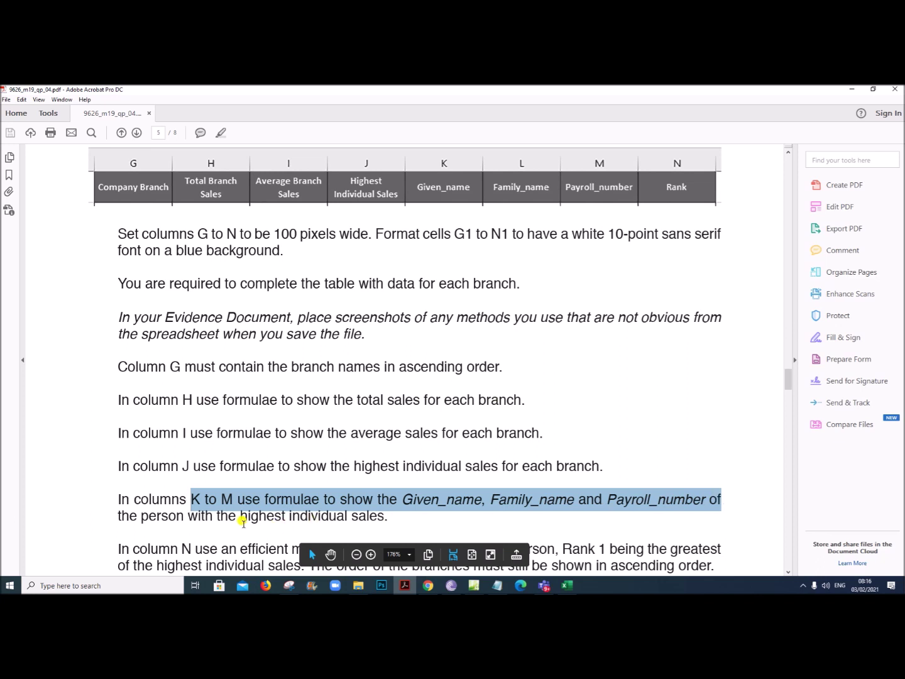
click(380, 513)
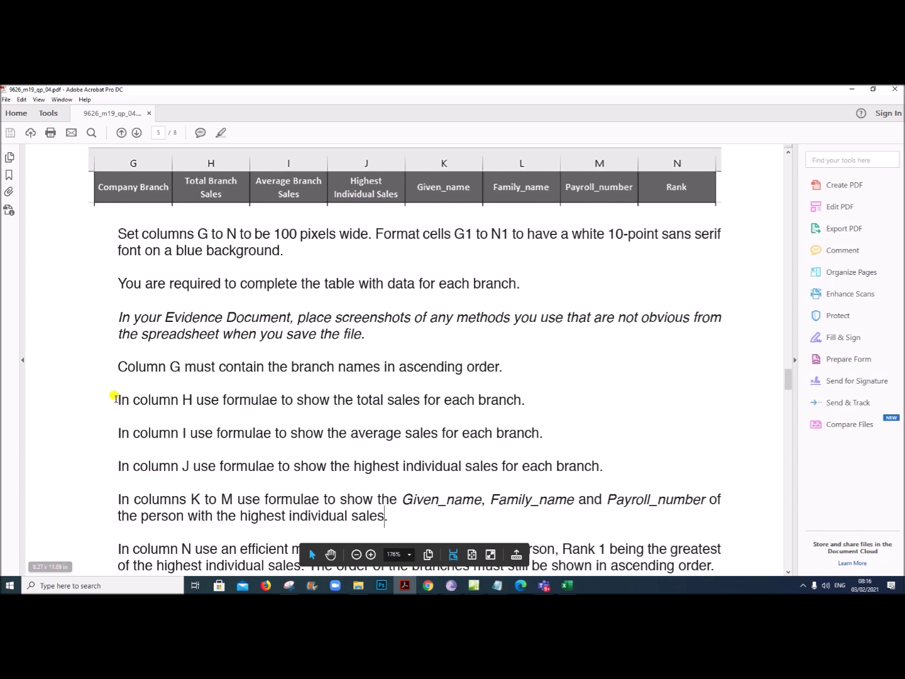
drag(114, 392, 607, 460)
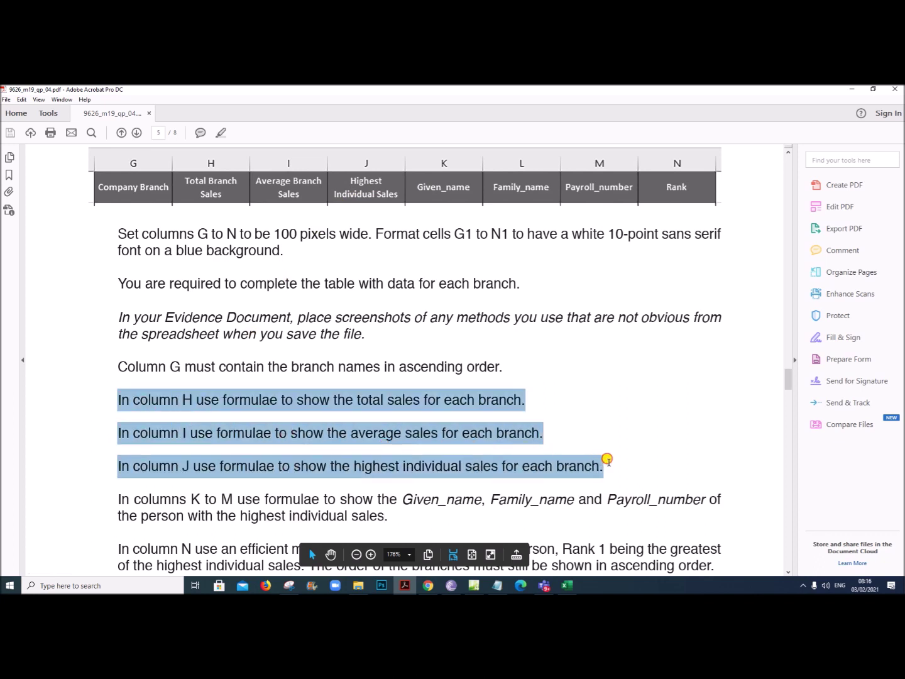
- Highlight the four task 3 instructions for columns G, H, I and J in the exam paper
click(608, 461)
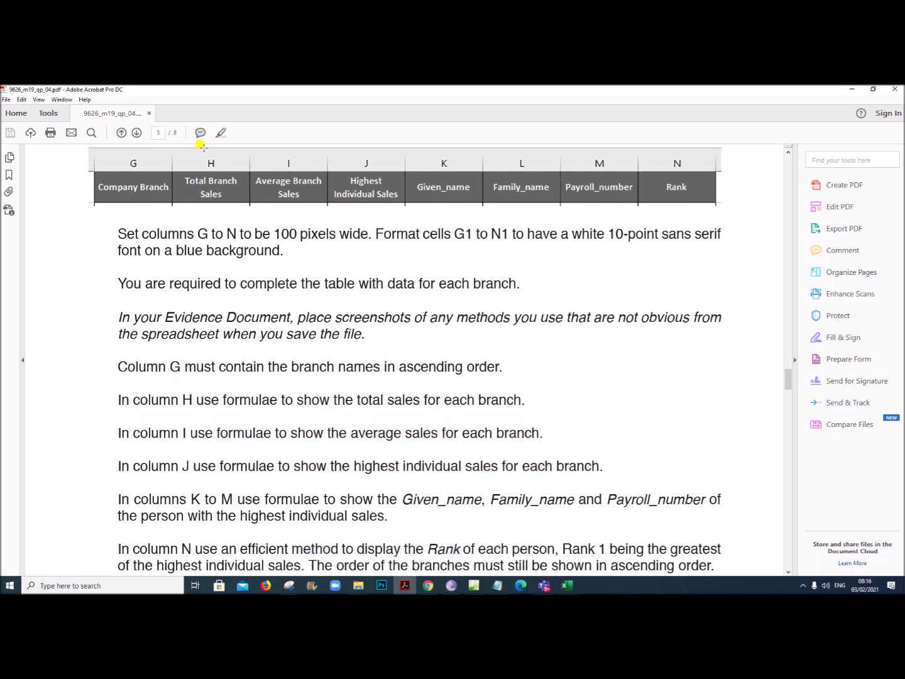
click(218, 132)
mouse_move(110, 367)
mouse_down()
mouse_move(451, 455)
mouse_move(578, 462)
mouse_up()
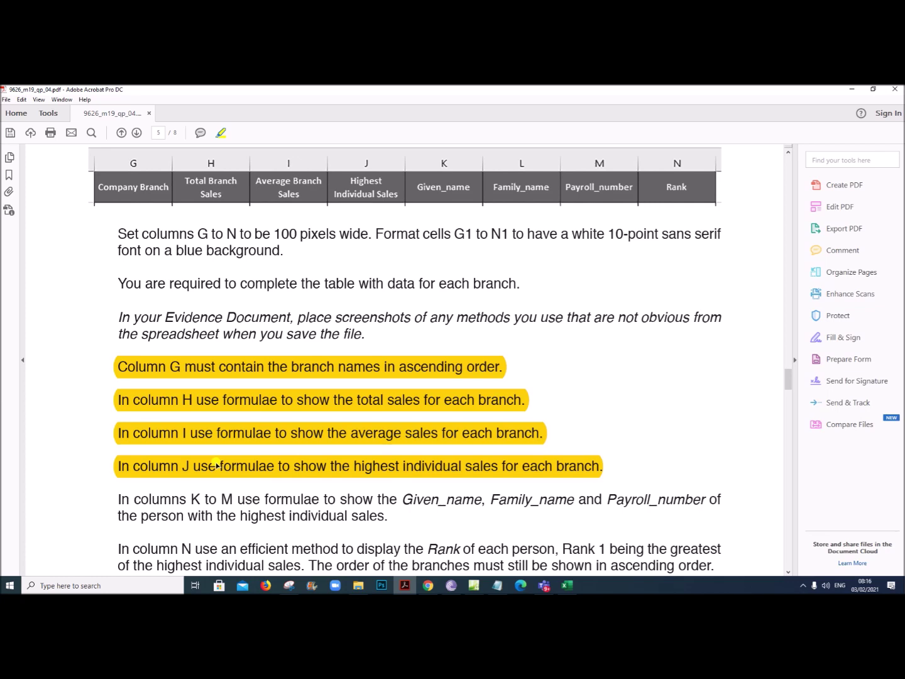
- Switch to Excel and create a PivotTable from BranchData2018!$A$1:$E$147 on the existing worksheet at cell G1
click(568, 585)
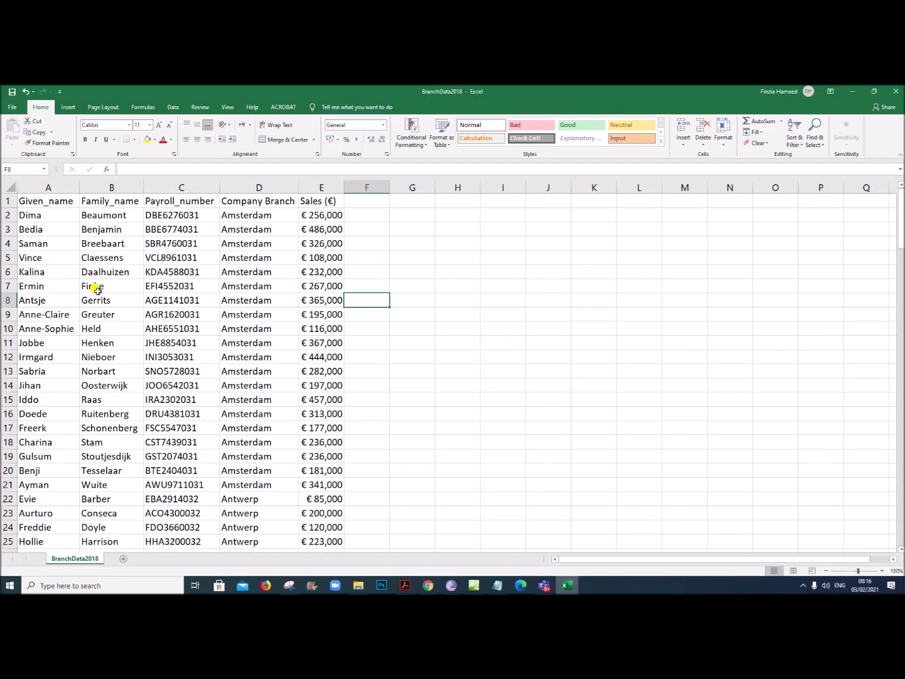
click(179, 259)
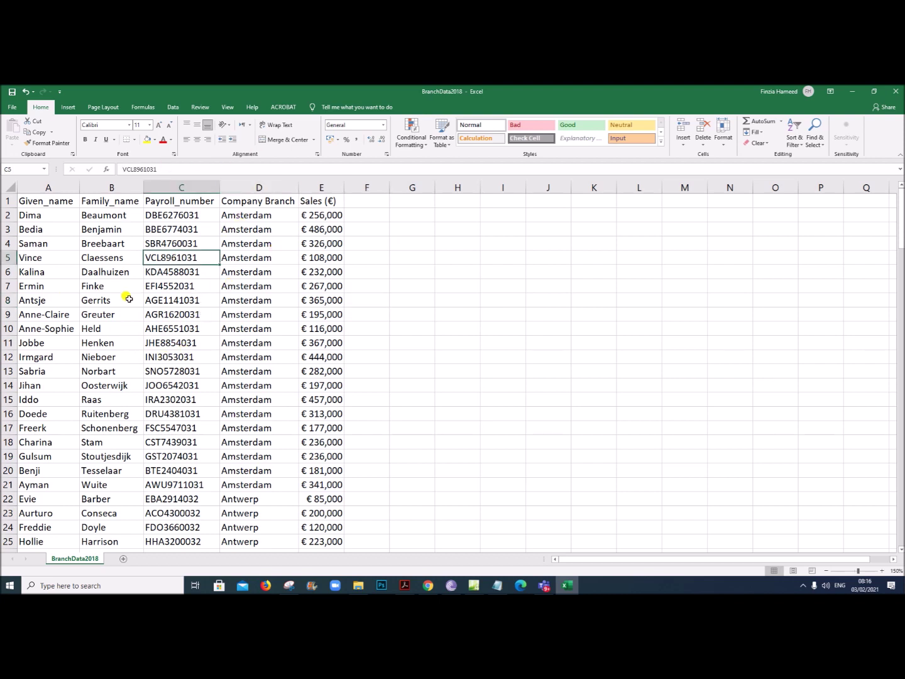
click(68, 108)
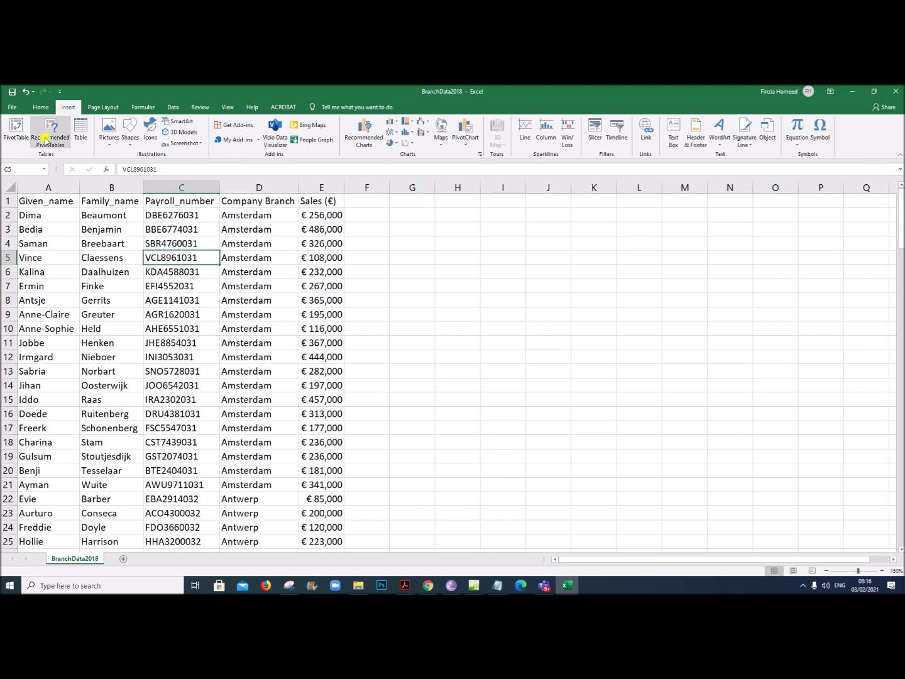
click(16, 138)
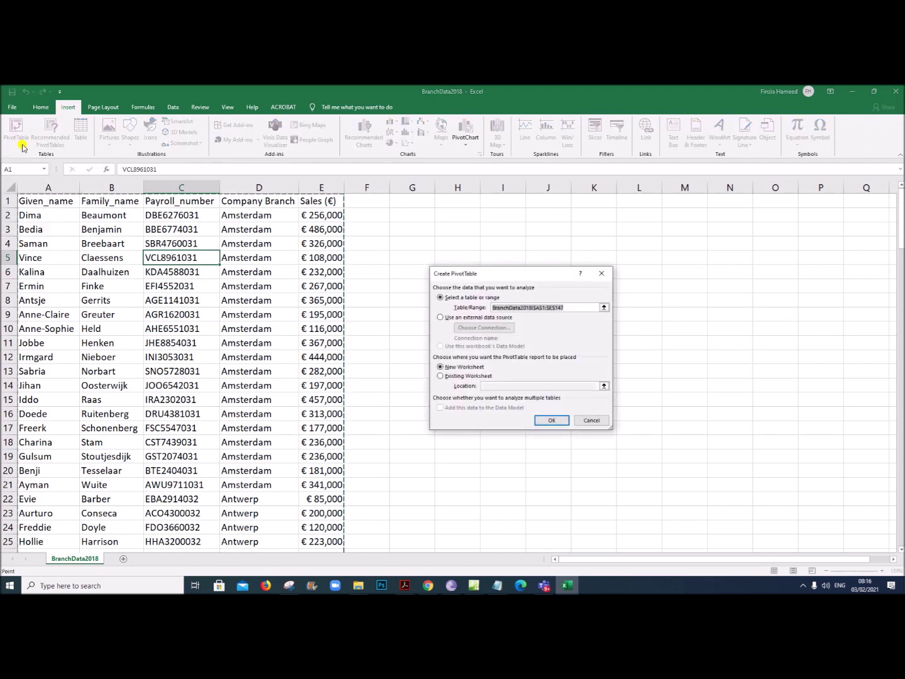
drag(539, 274, 570, 232)
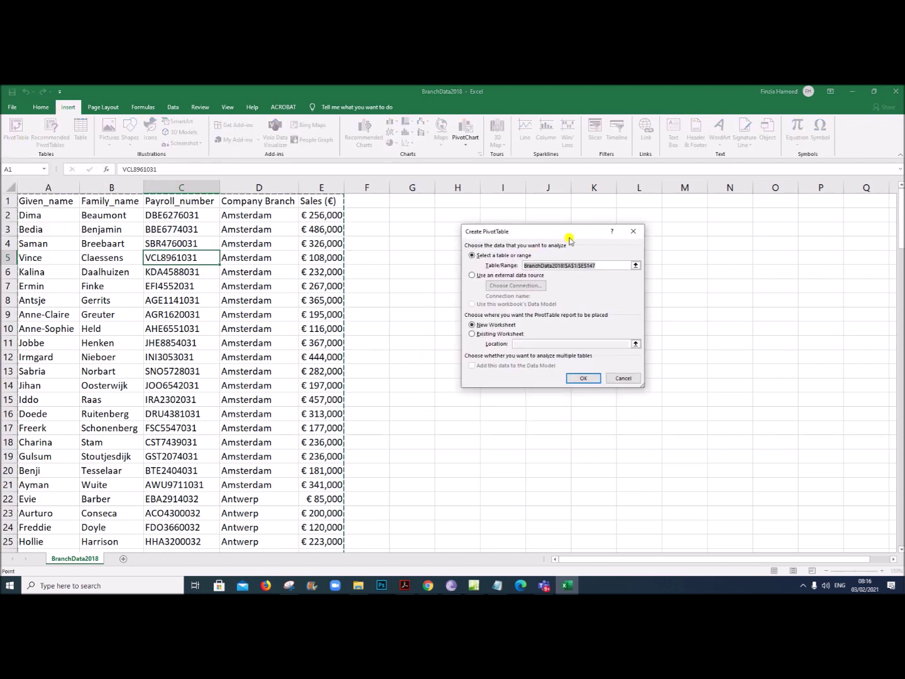
click(485, 334)
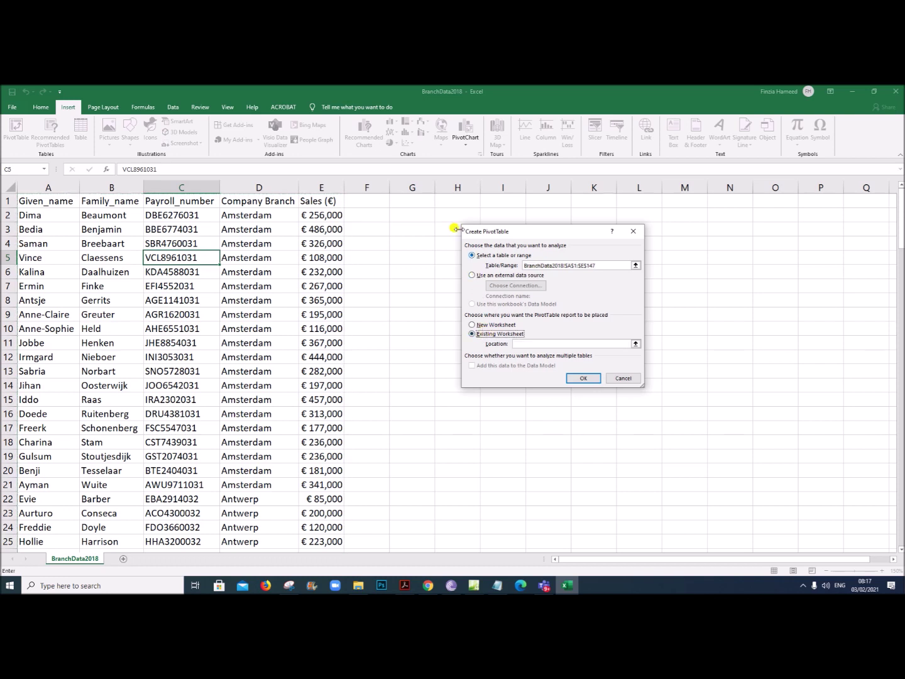
click(414, 201)
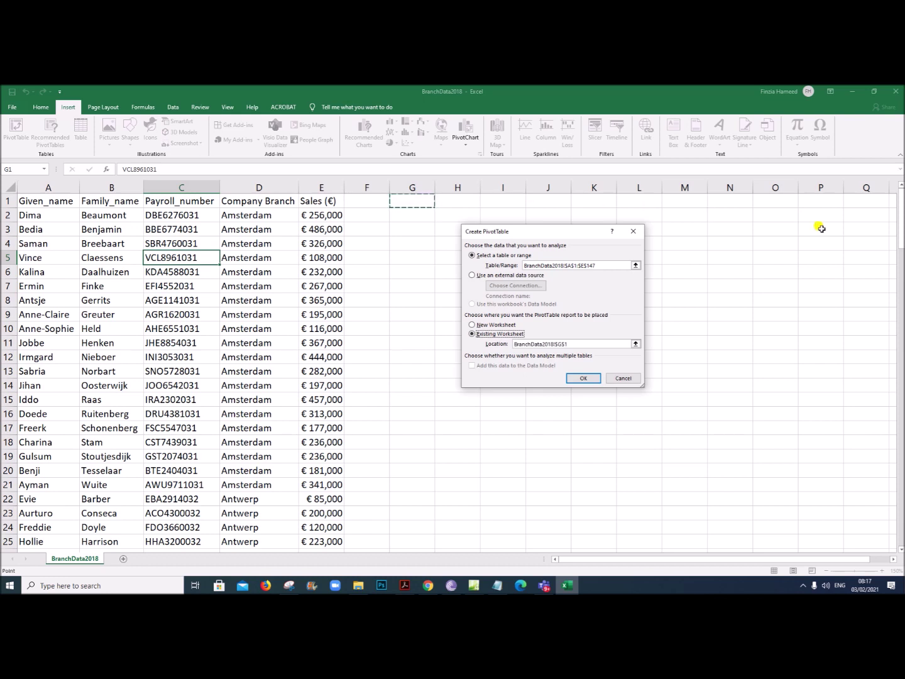
click(583, 378)
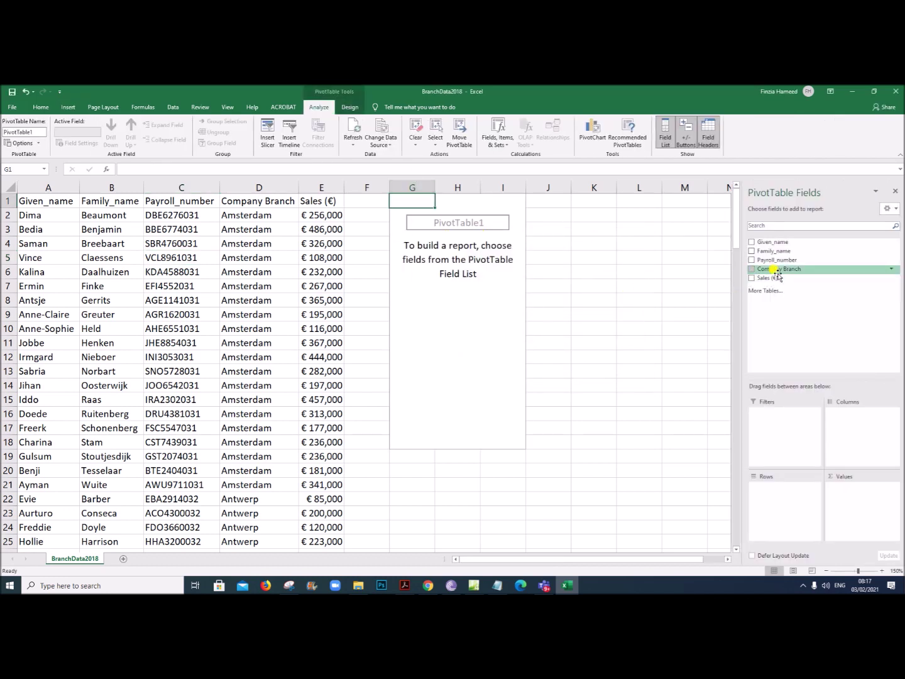
- Add Company Branch to the PivotTable's rows and add Sales (€) to its values twice
drag(779, 269, 785, 497)
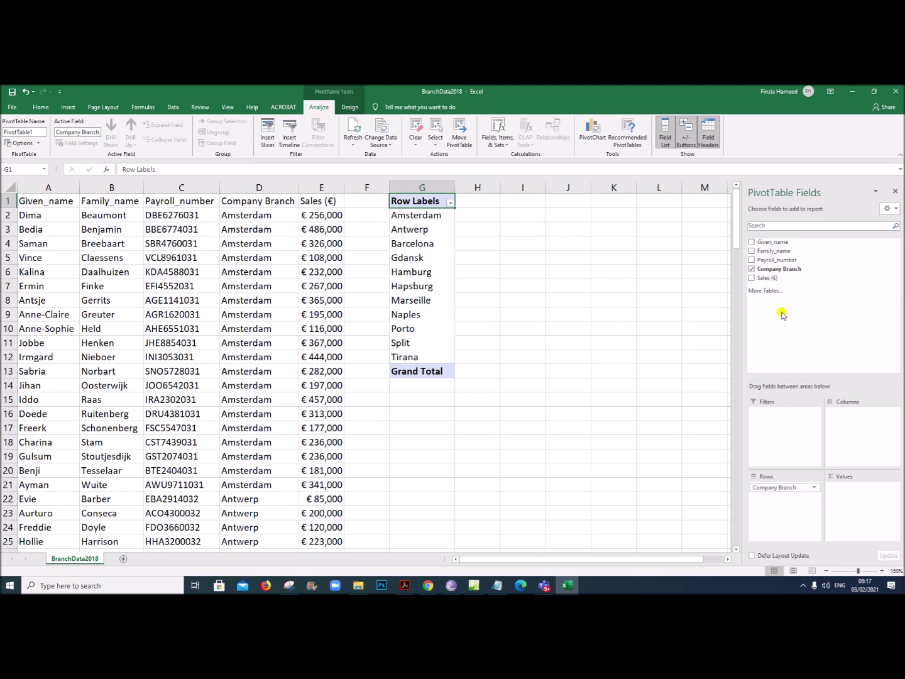
drag(762, 280, 851, 496)
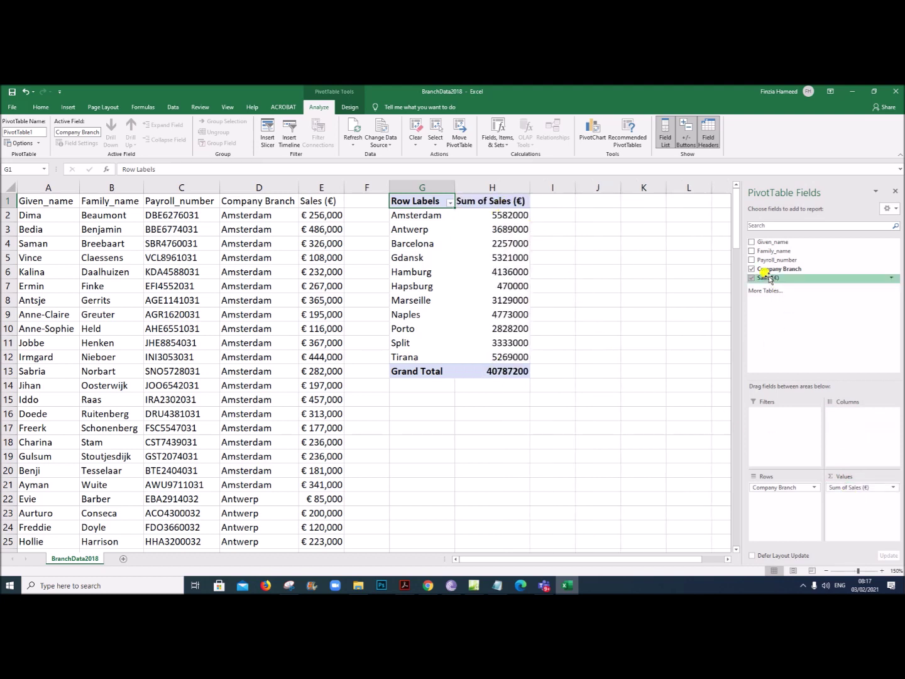
drag(767, 278, 852, 505)
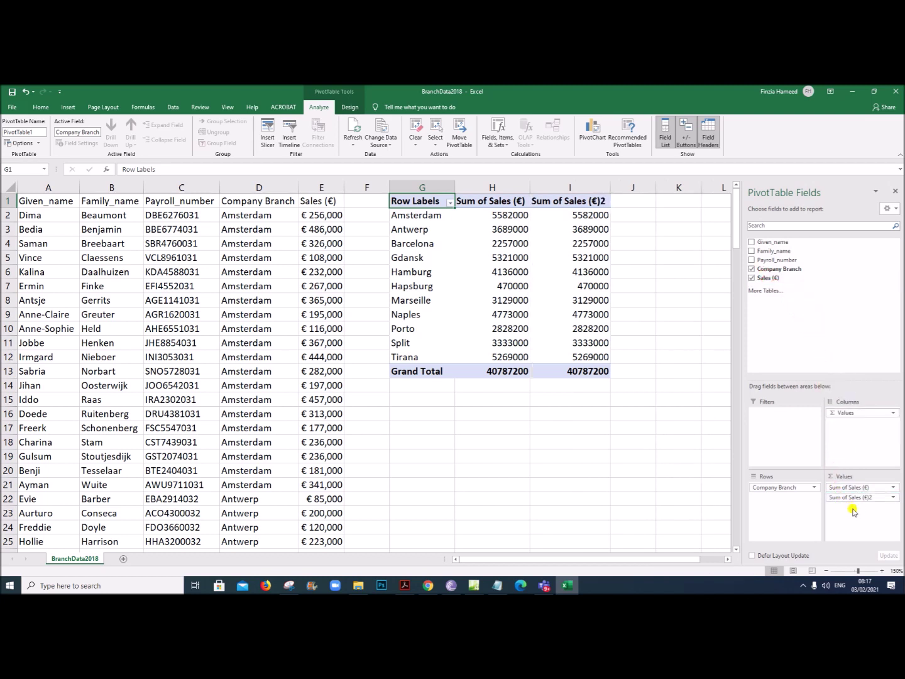
- Change the PivotTable's second Sales (€) value field to summarise by Average
click(893, 498)
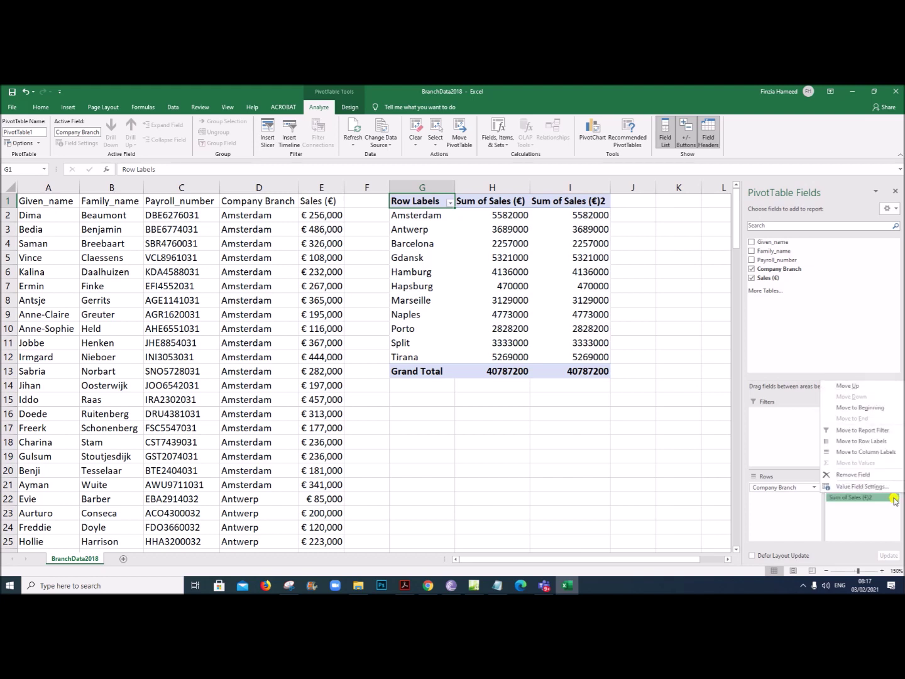
click(855, 488)
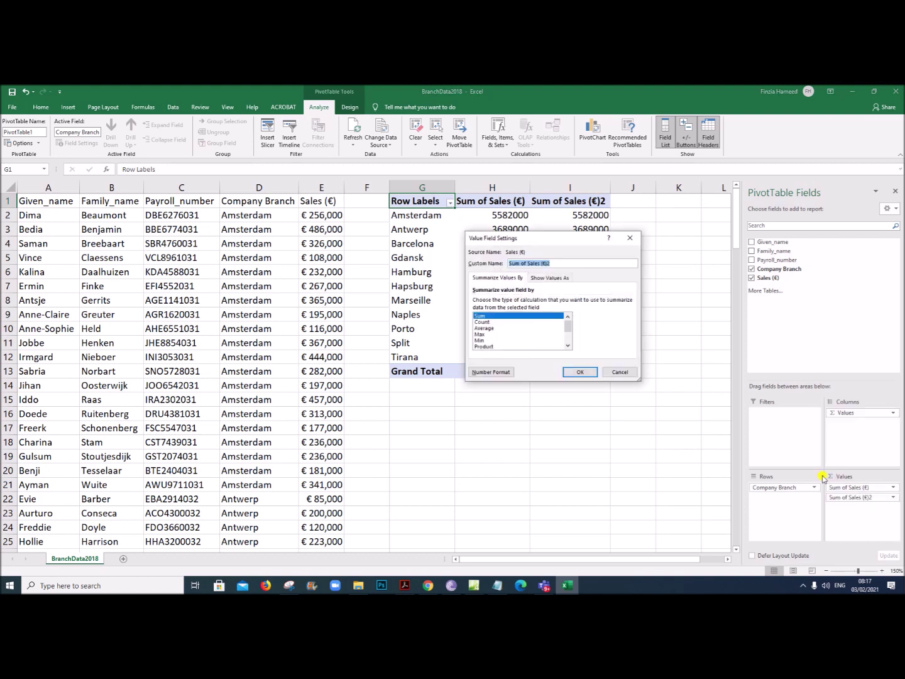
click(493, 328)
click(580, 373)
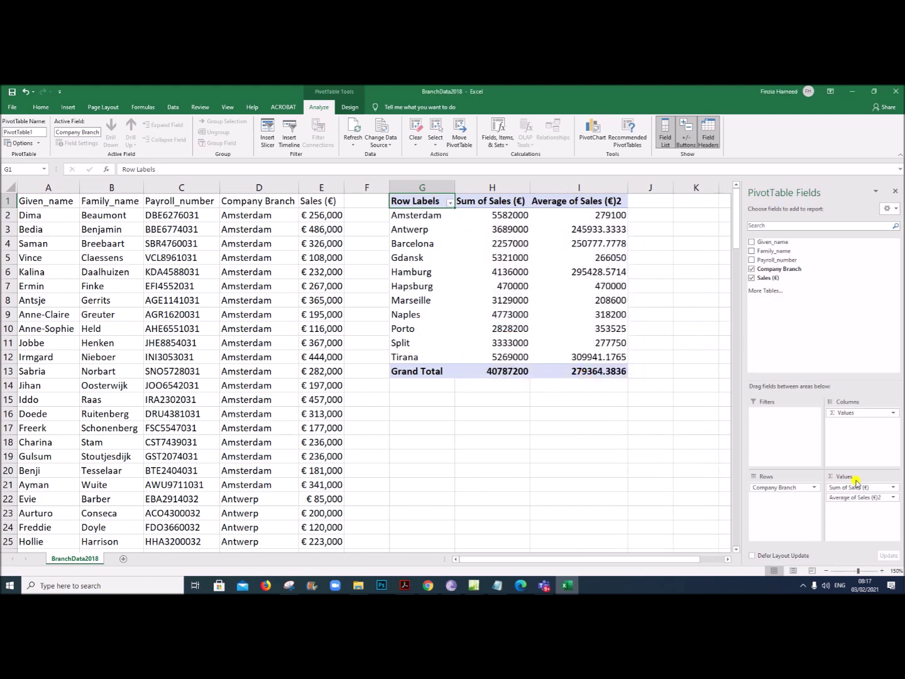
- Add Sales (€) to the PivotTable values a third time, summarise it by Max and close the field list
click(770, 278)
drag(773, 281, 847, 429)
drag(853, 487, 851, 510)
drag(852, 512, 851, 511)
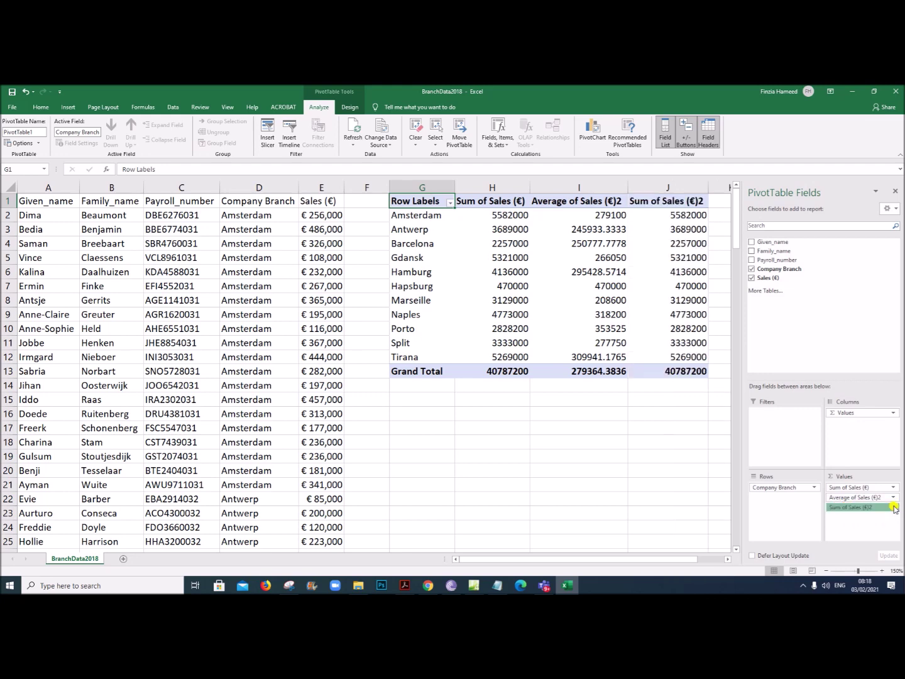
click(893, 507)
click(870, 503)
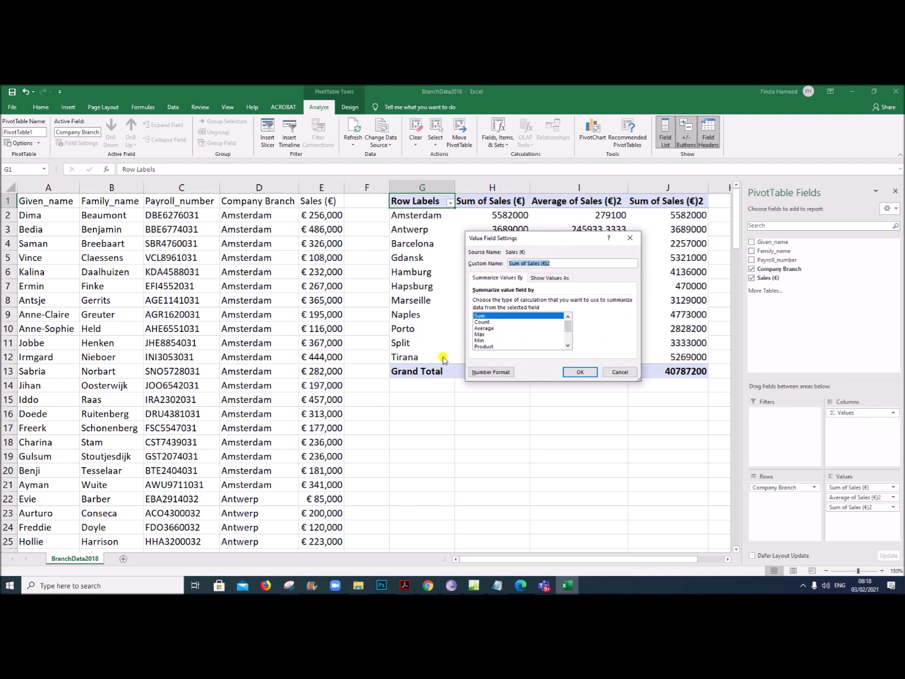
click(482, 333)
click(582, 373)
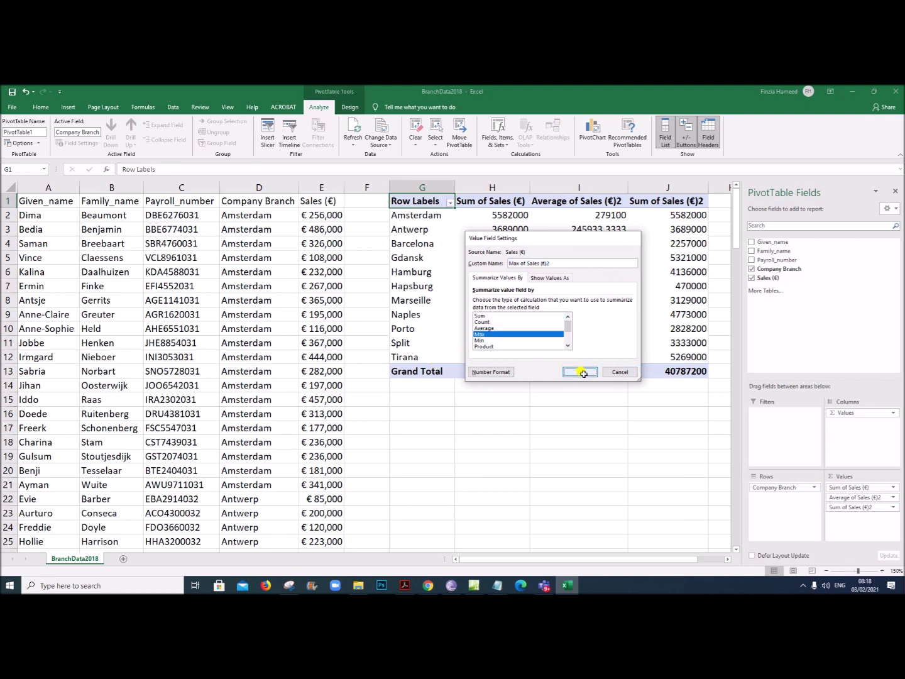
click(895, 194)
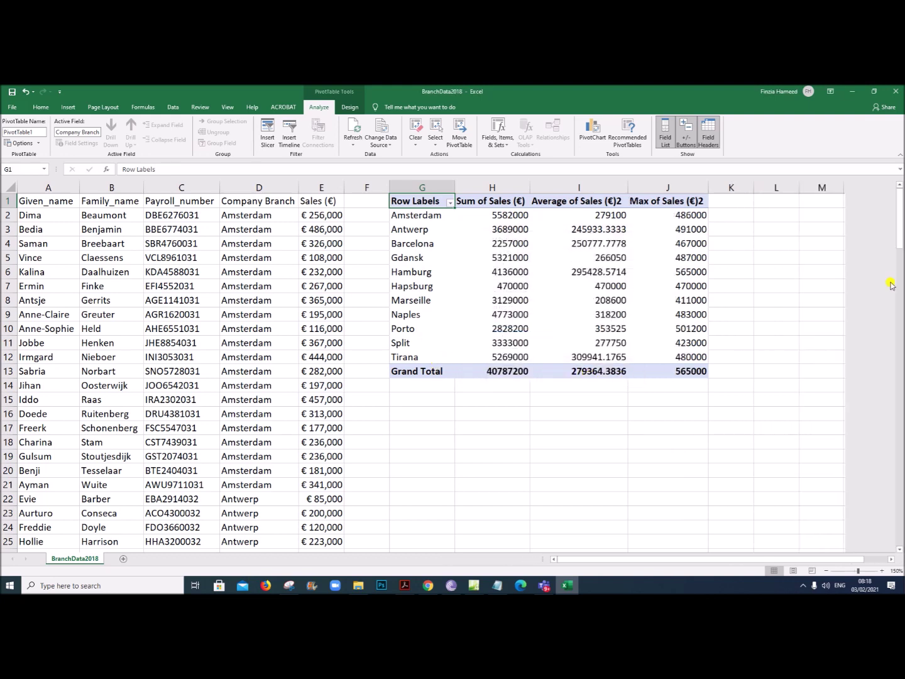
- Remove the Grand Total row from the PivotTable
click(894, 559)
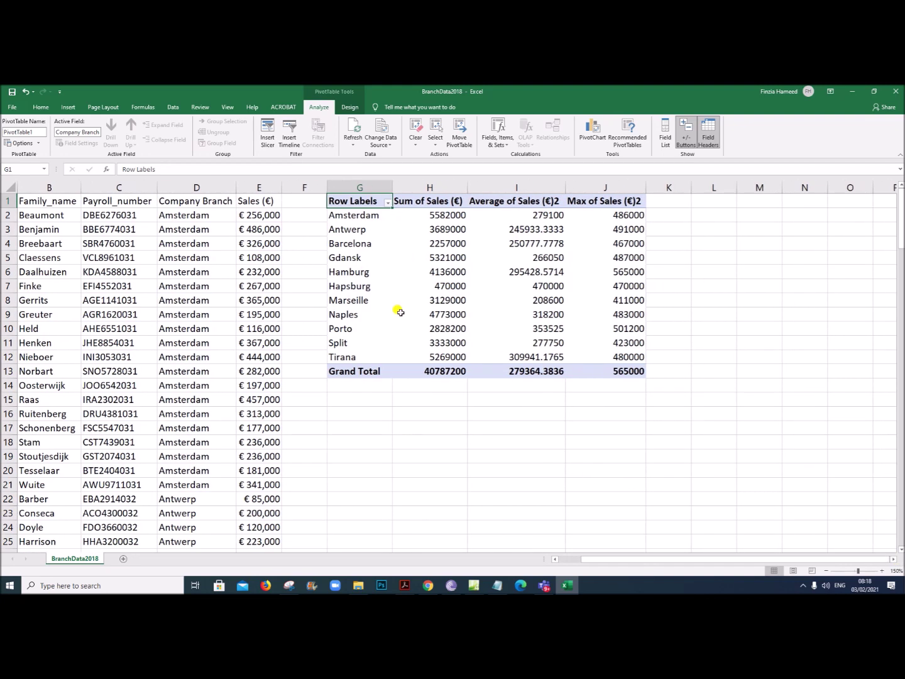
click(365, 372)
right_click(362, 372)
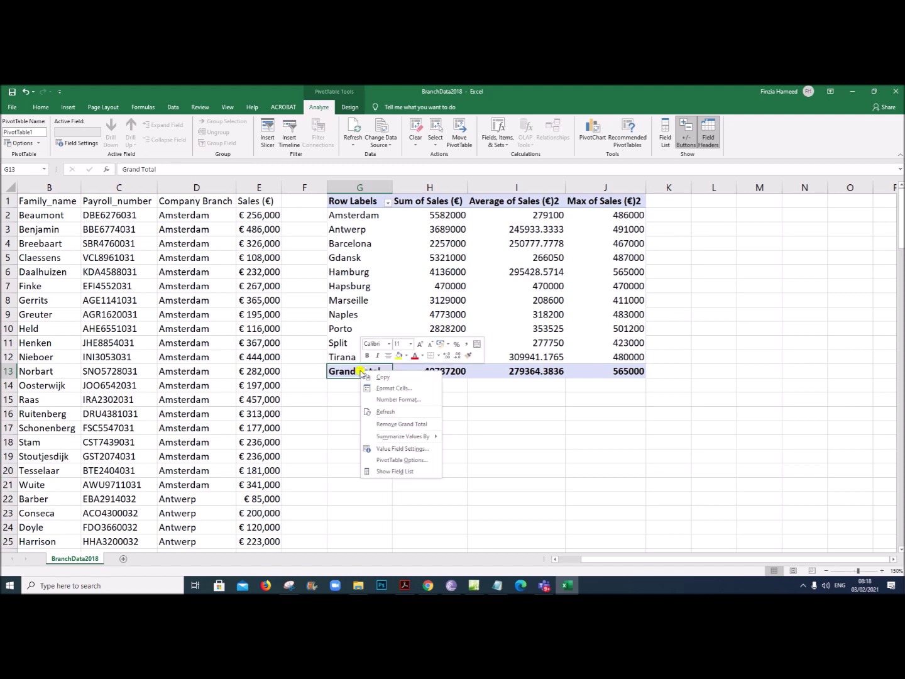
click(416, 425)
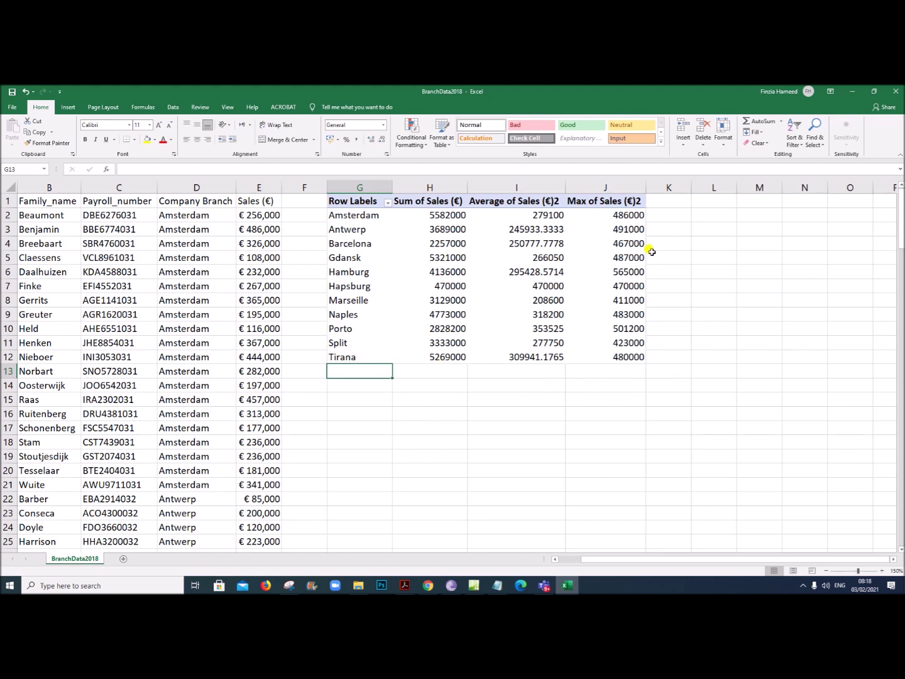
- Check the labels required in cells G1 to N1 in the exam paper in Acrobat and return to Excel at cell K1
click(624, 266)
click(661, 201)
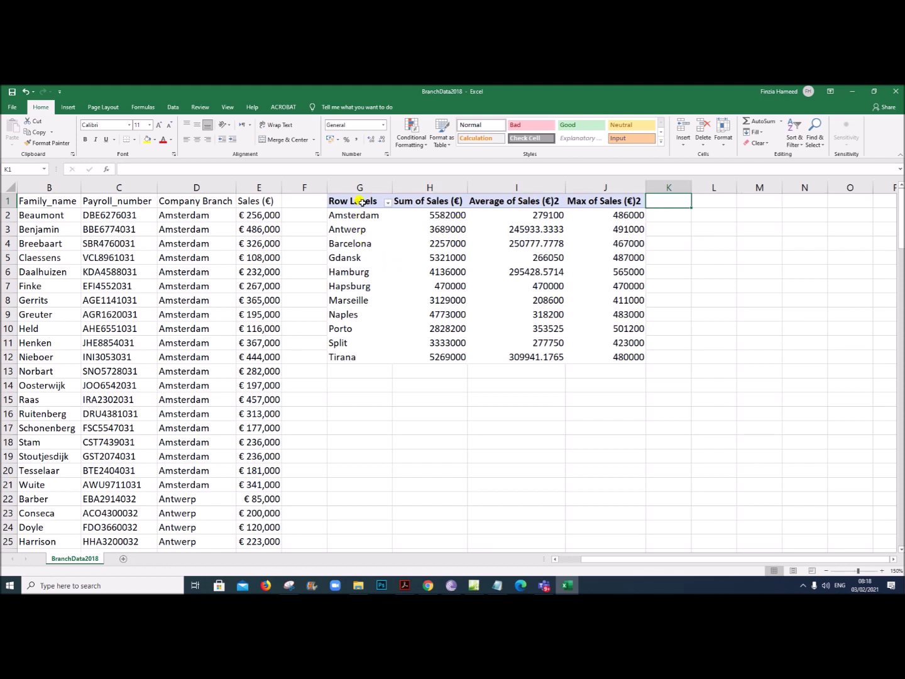
drag(361, 201, 549, 242)
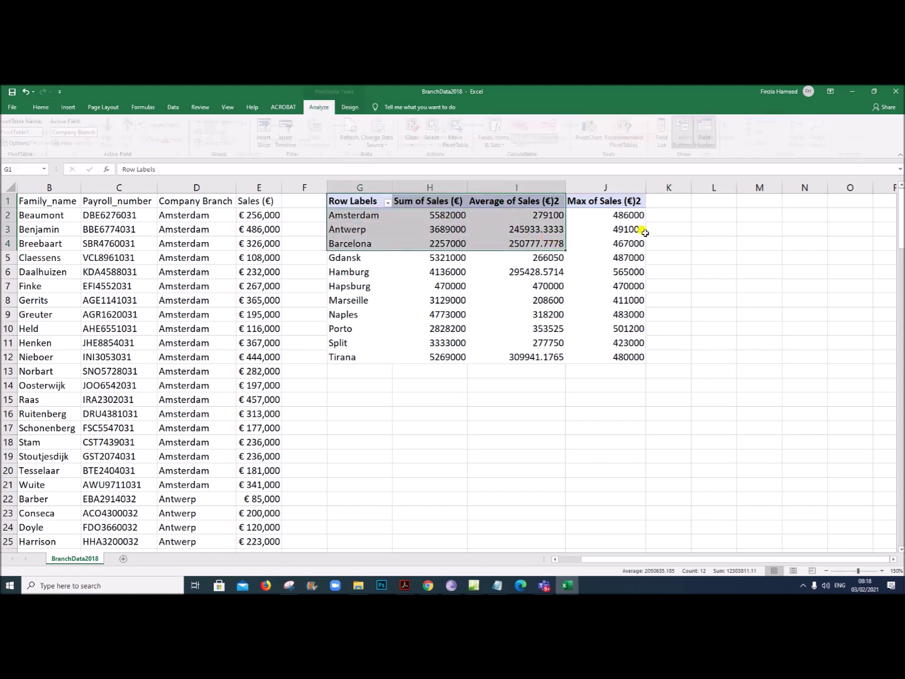
click(682, 202)
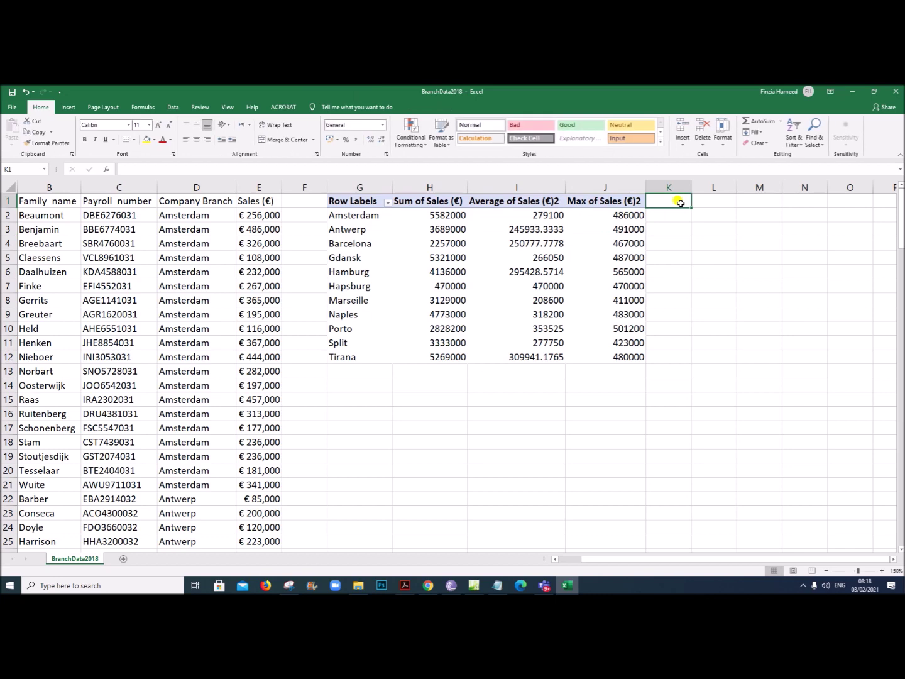
click(407, 587)
scroll(404, 442, up, 3)
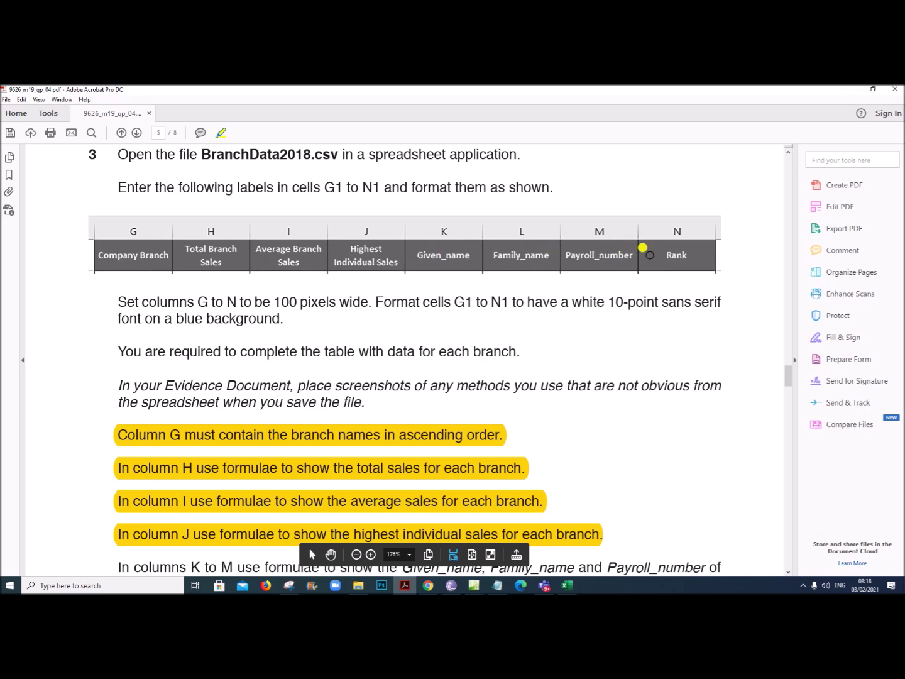
click(567, 585)
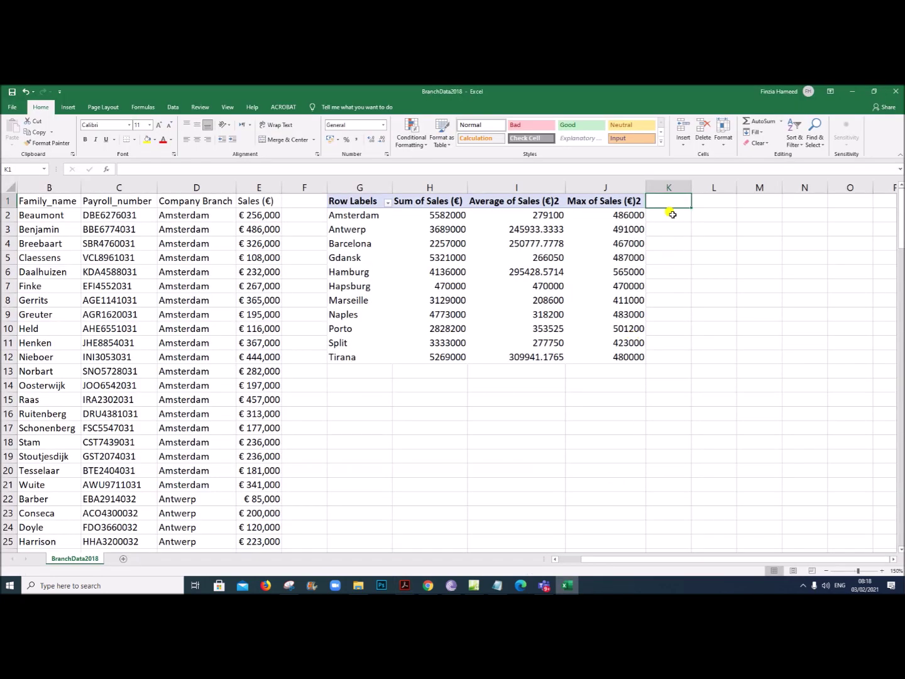
- Enter the column label Given_Name in cell K1
text(Given)
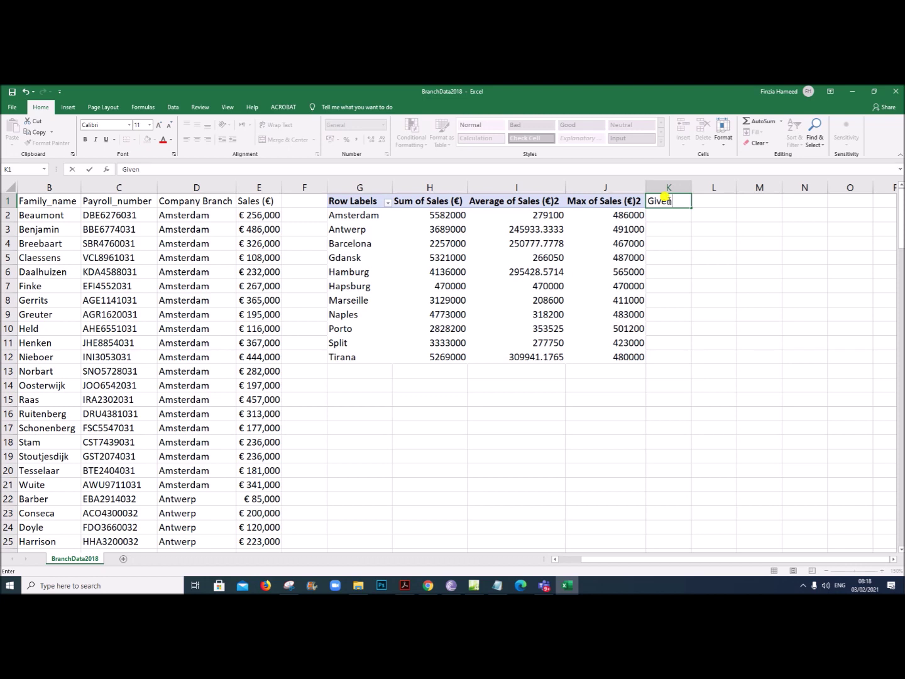
text(_Namr)
key(Tab)
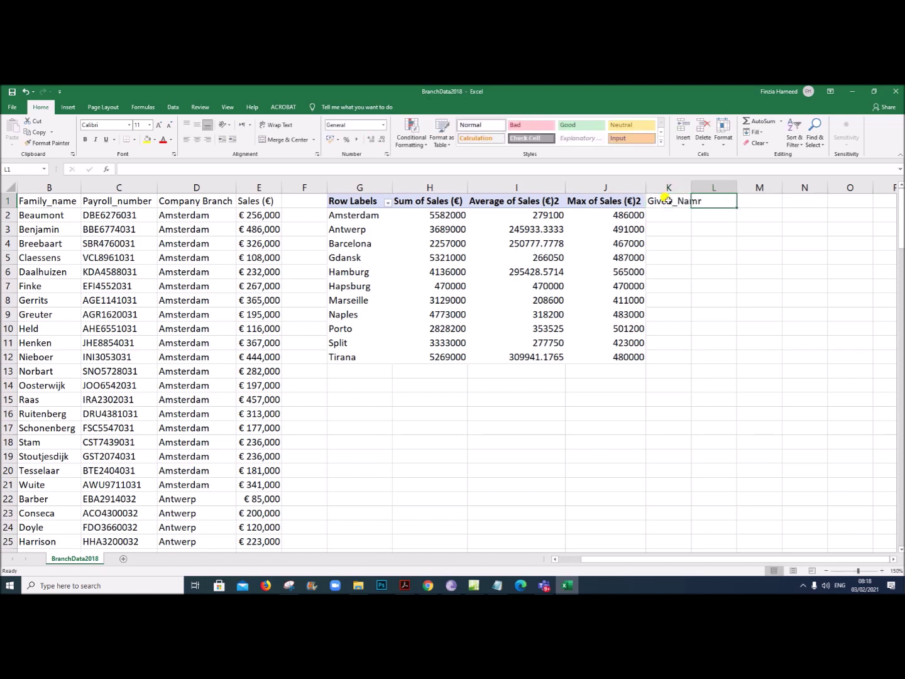
double_click(690, 200)
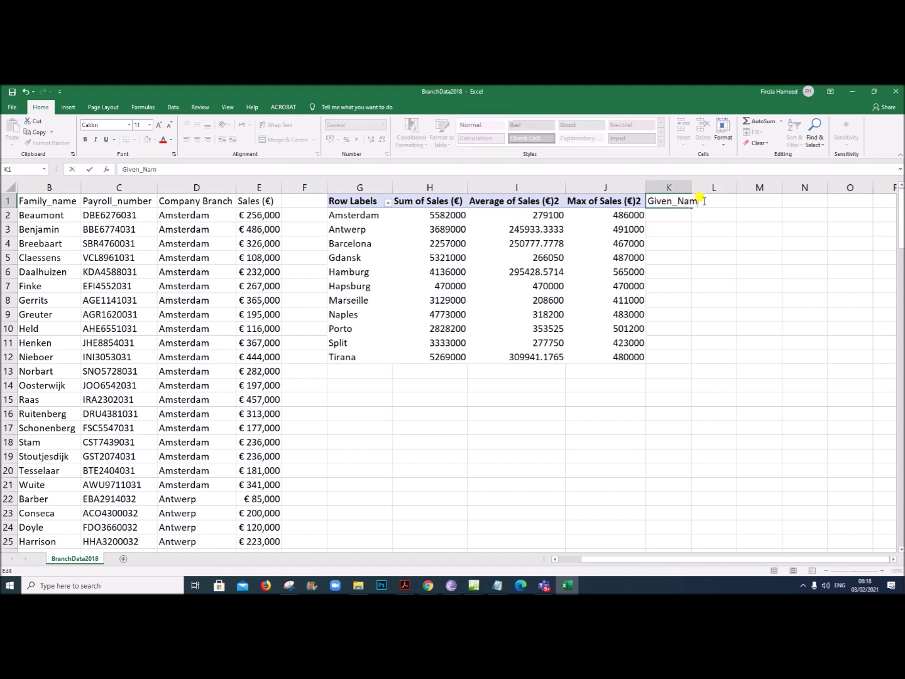
text(e)
click(719, 272)
- Enter the labels Family_Name, Payroll_Number and Rank in cells L1, M1 and N1
click(725, 200)
text(Family_)
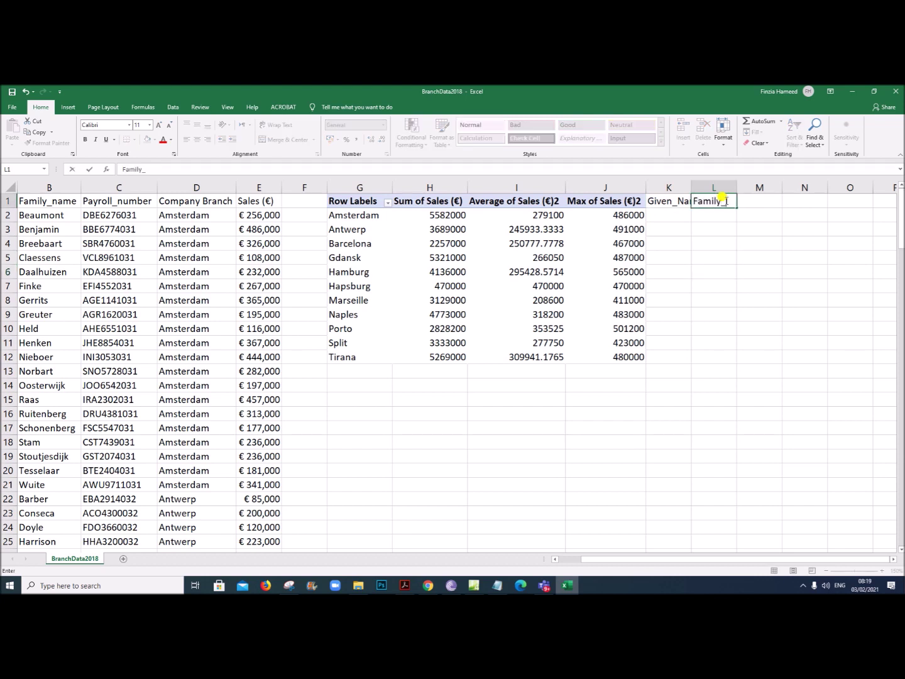
key(Tab)
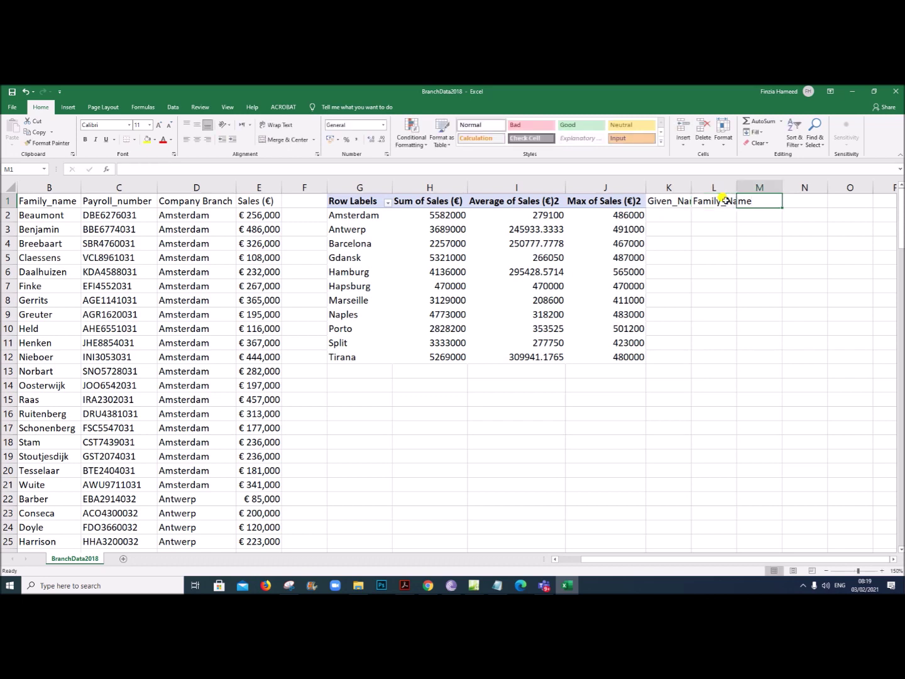
text(P)
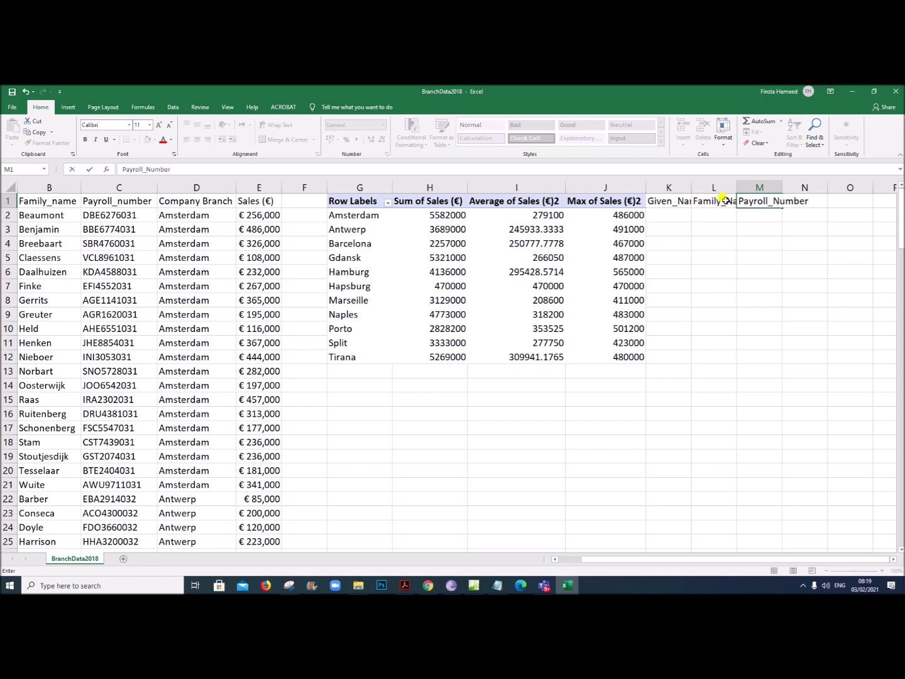
text(ayroll_Number)
key(Tab)
text(R)
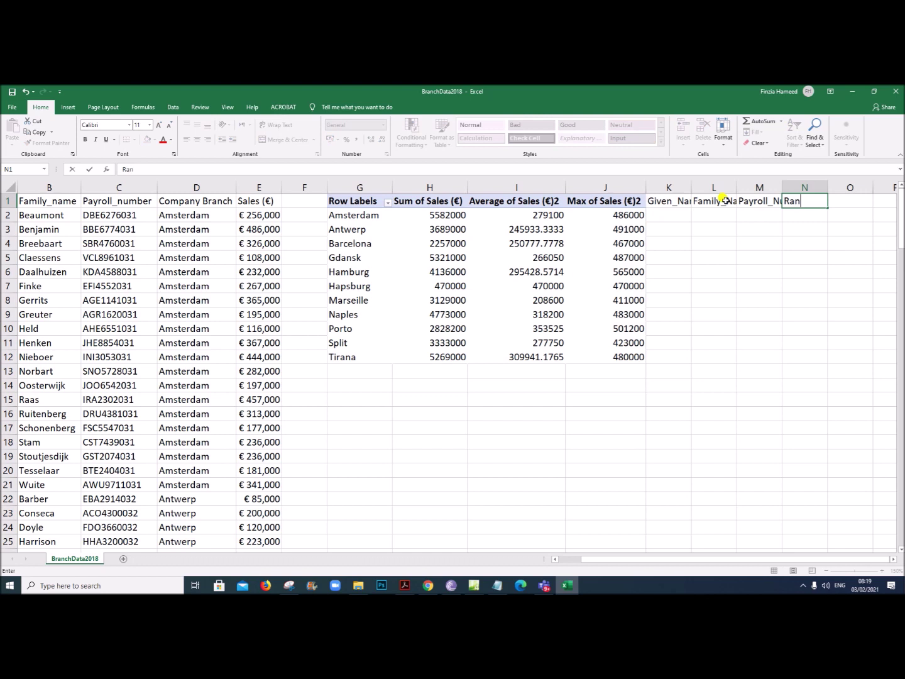
click(774, 387)
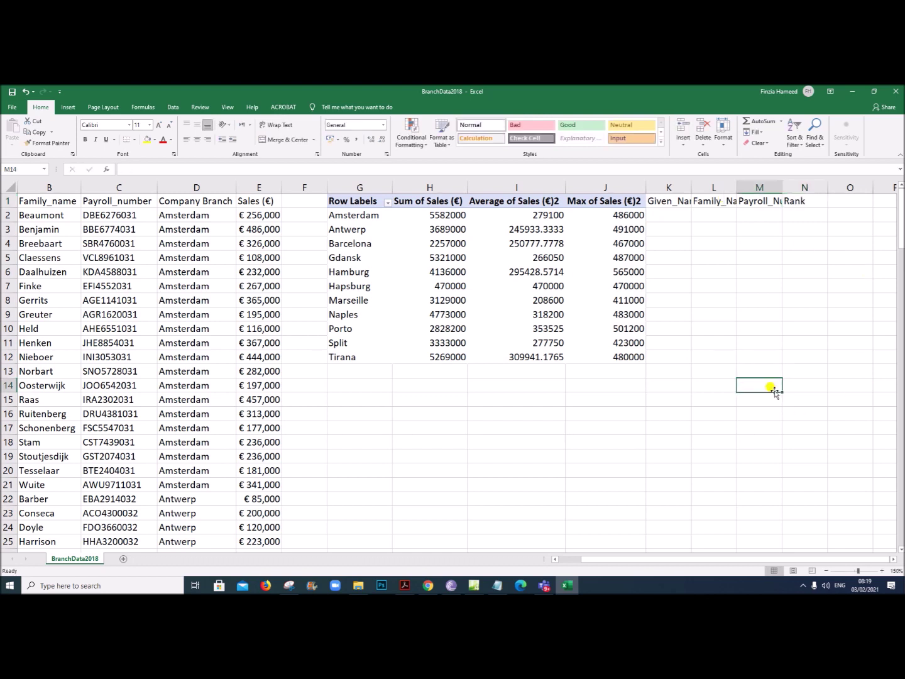
- Set columns G to N to the 100-pixel width required by the exam paper
drag(367, 187, 799, 184)
click(404, 585)
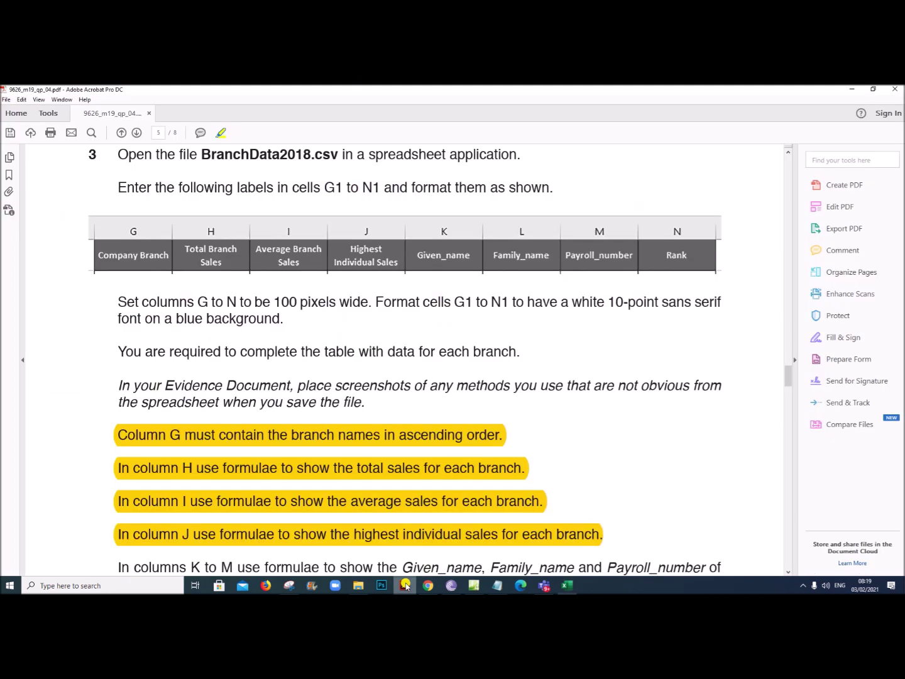
drag(272, 301, 350, 299)
click(567, 585)
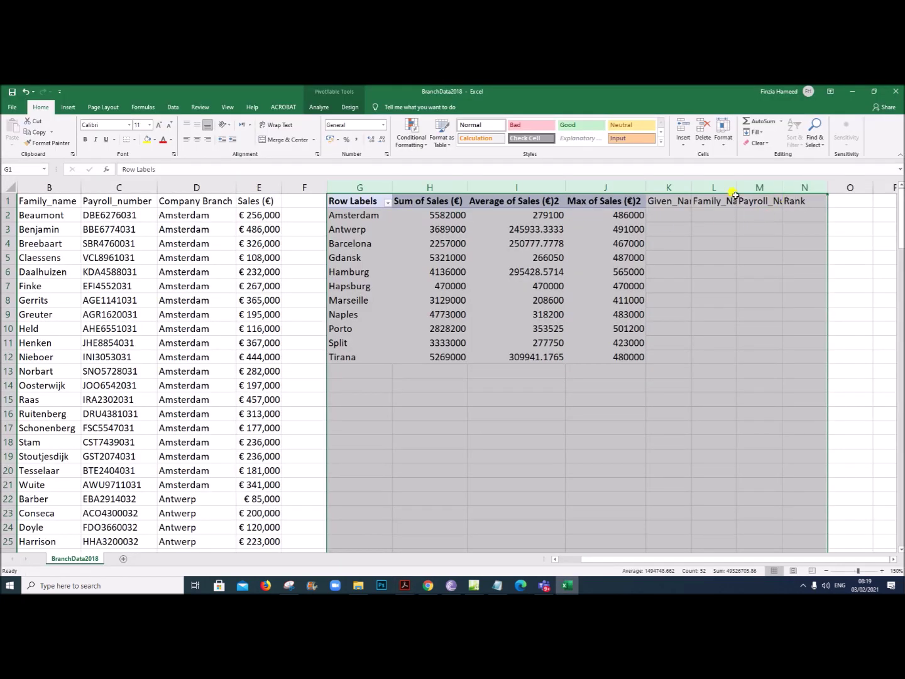
drag(392, 187, 396, 188)
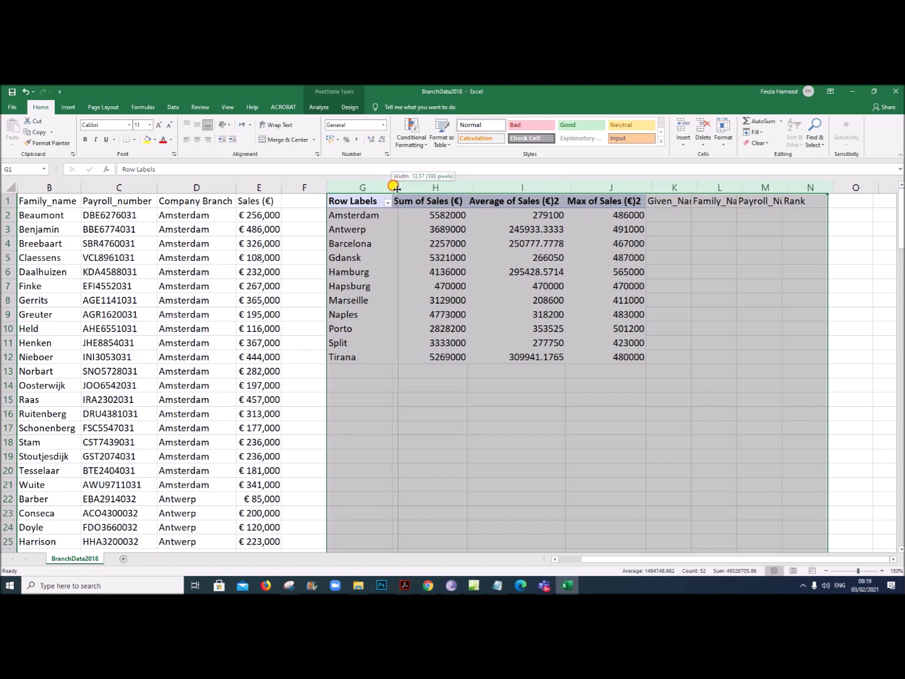
drag(396, 187, 397, 188)
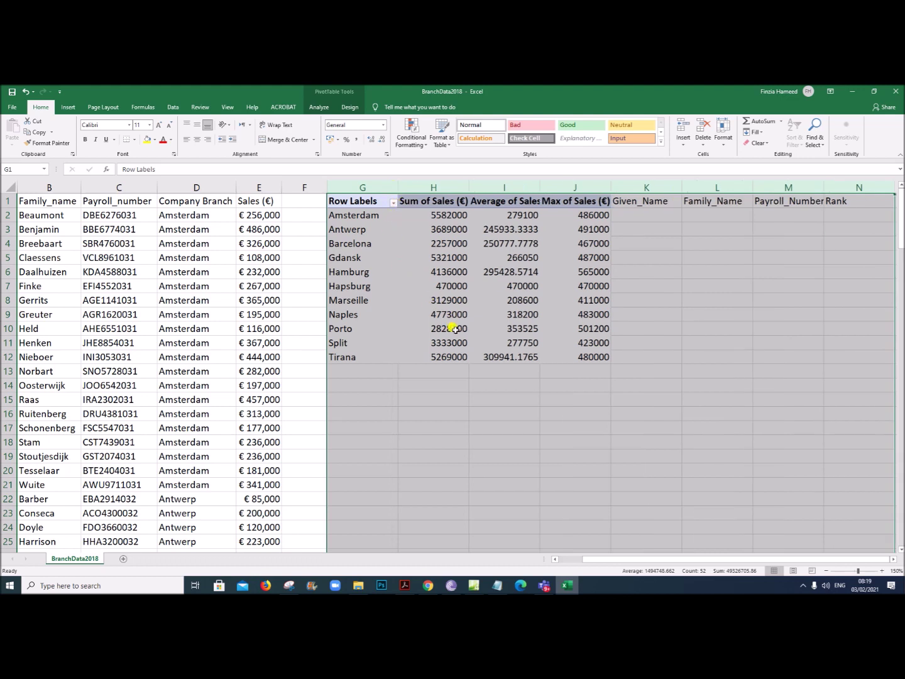
click(637, 387)
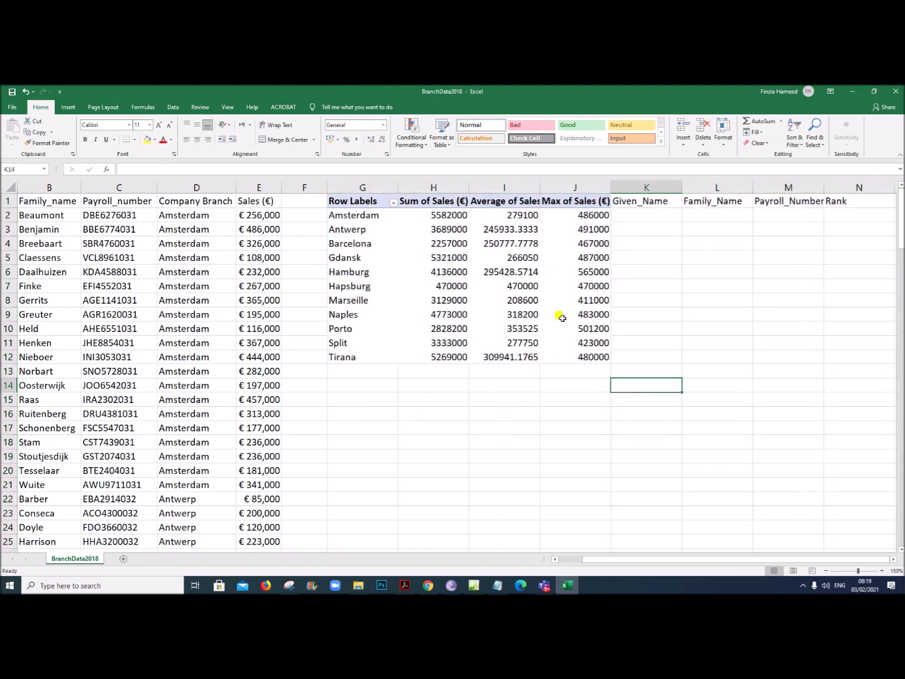
- Rename the PivotTable's row header in cell G1 as Company Branch
click(350, 203)
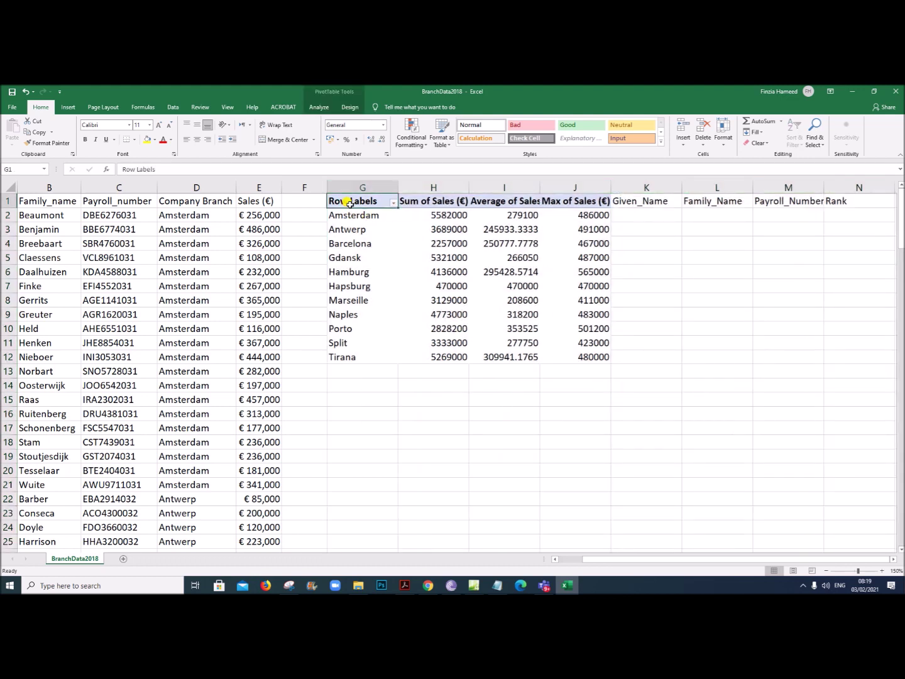
double_click(366, 200)
drag(377, 200, 325, 196)
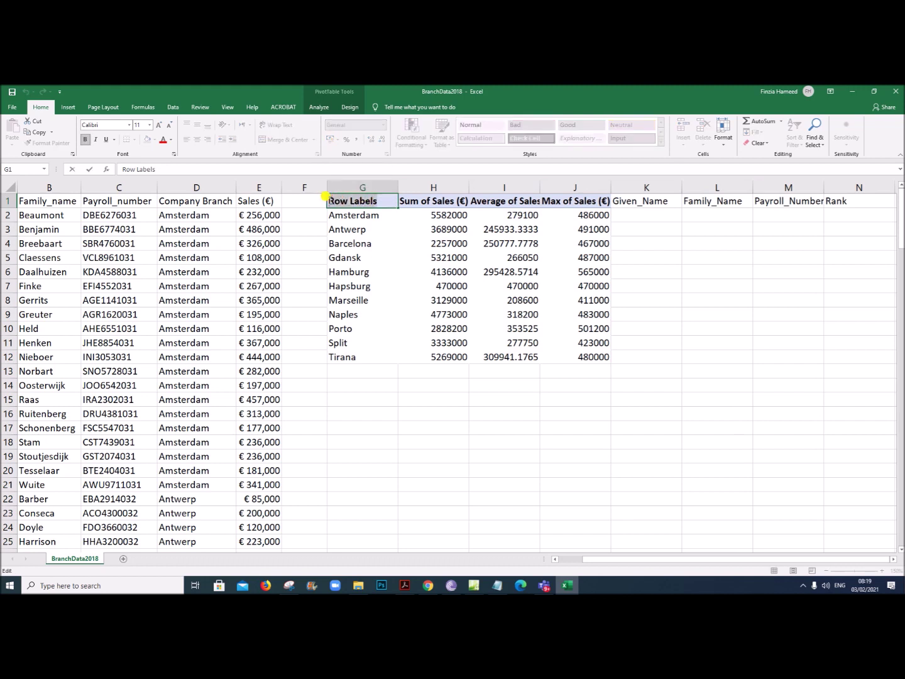
text(Compan)
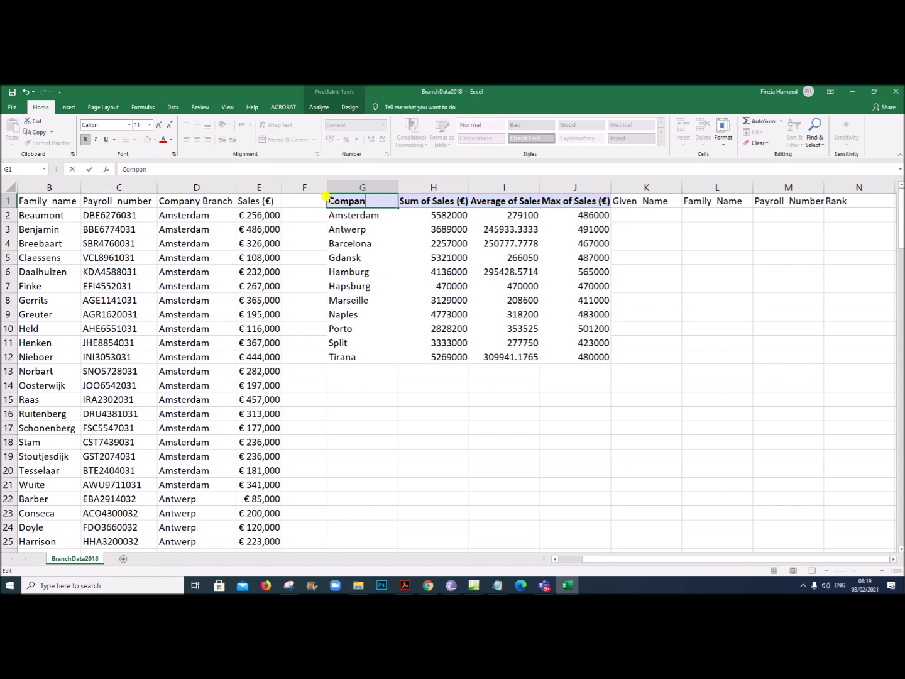
text(y Branch)
key(Return)
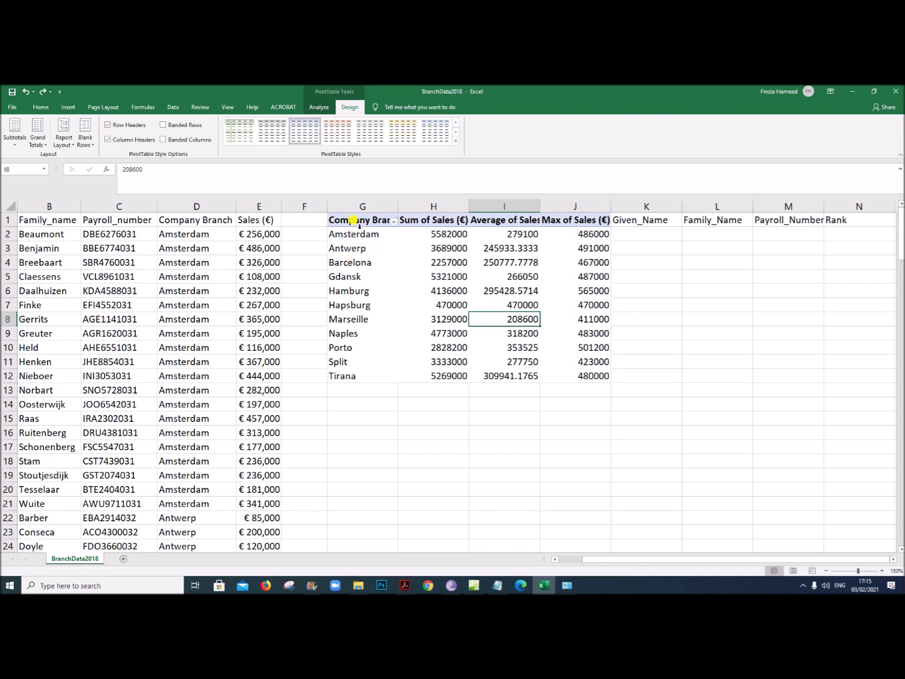
- Clear the PivotTable's style so that its header row G1 to J1 has no preset formatting
drag(352, 219, 556, 218)
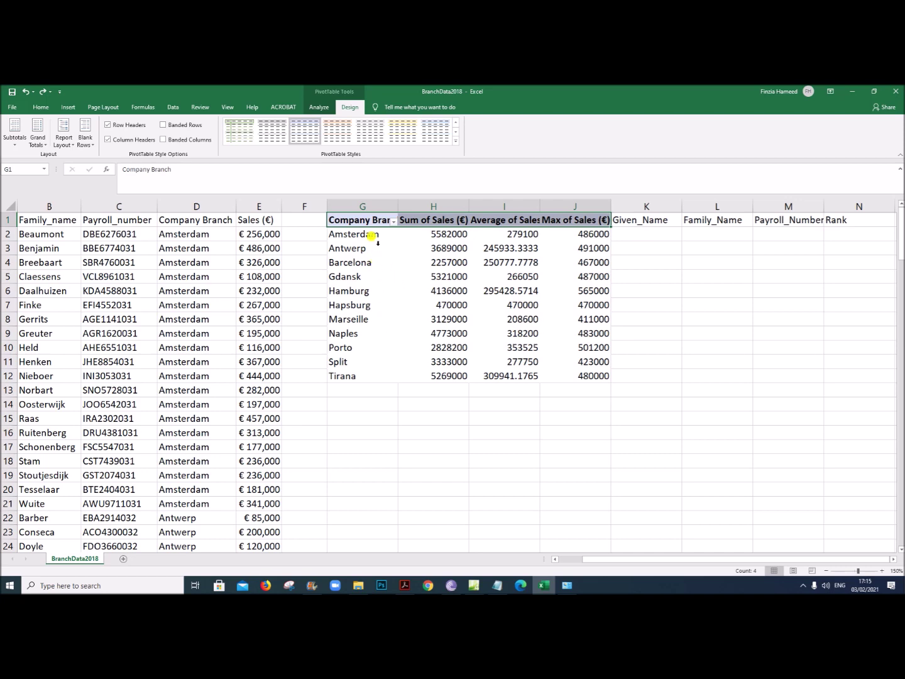
click(456, 142)
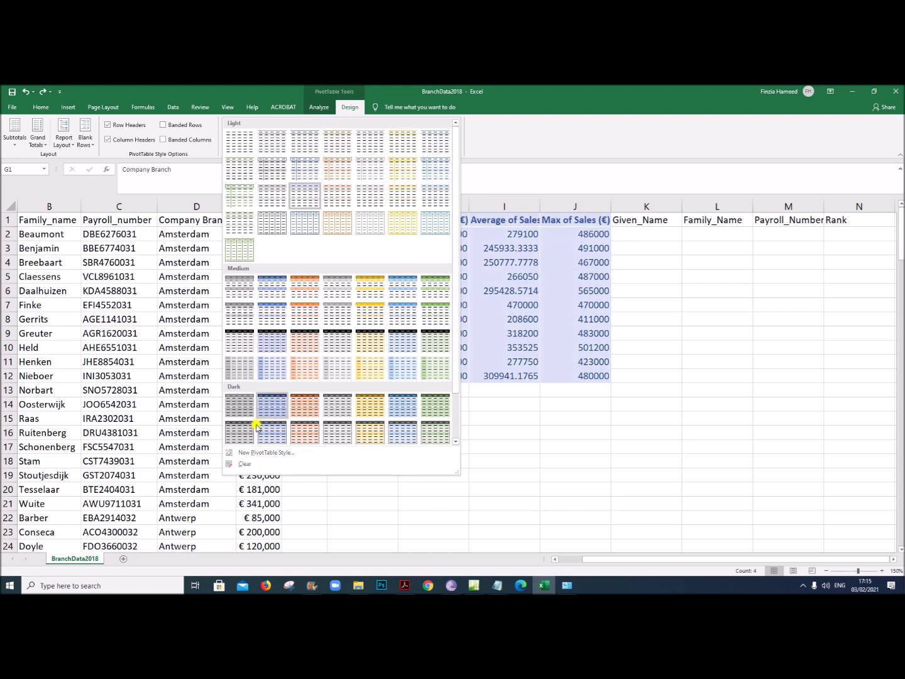
click(256, 464)
click(470, 317)
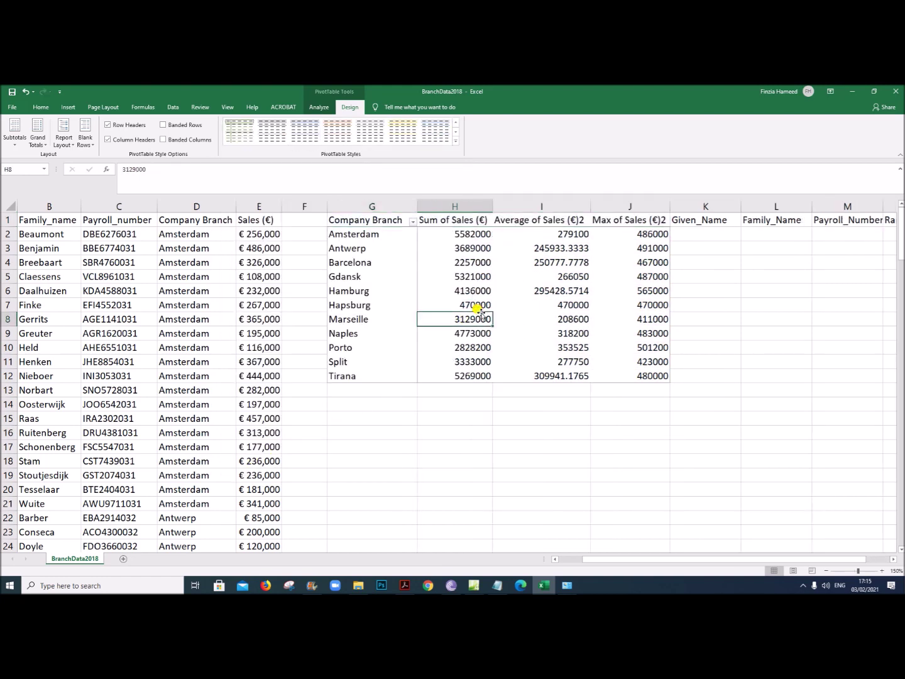
- Check the exam paper's column headings and rename the PivotTable header in cell H1 as Total Branch Sales
click(441, 220)
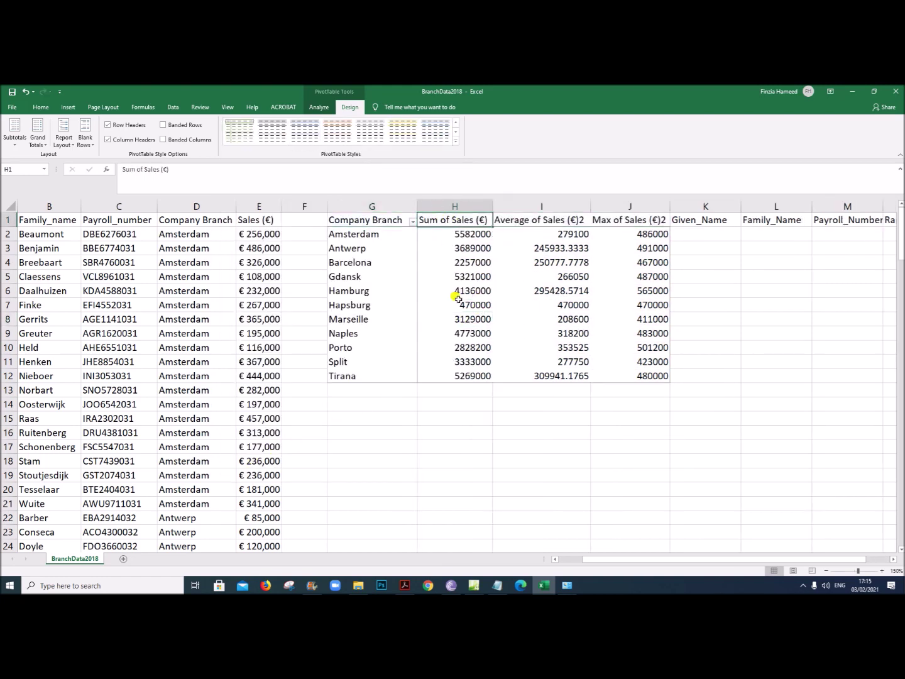
click(404, 585)
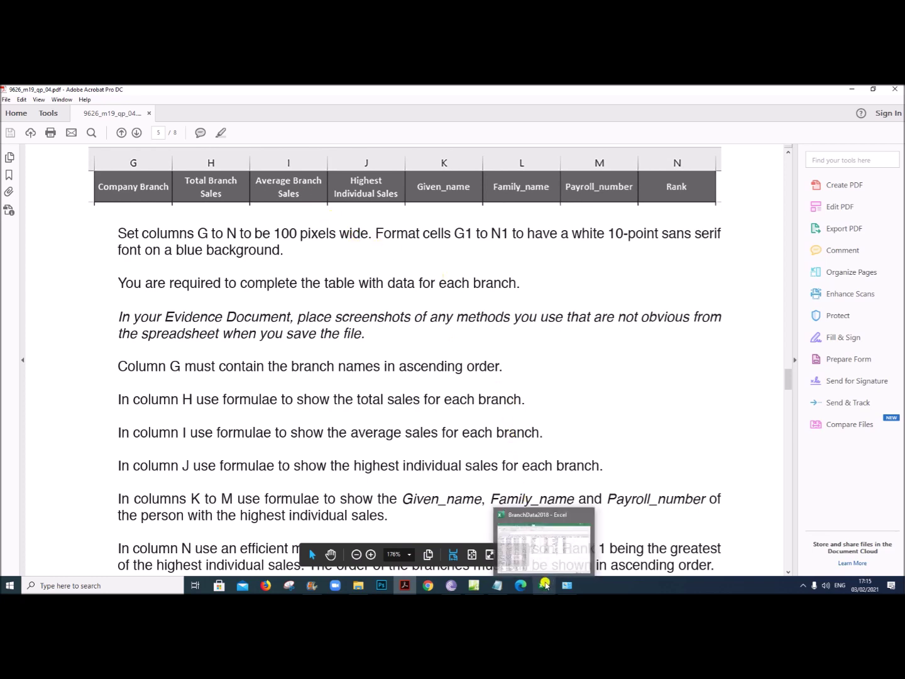
click(527, 535)
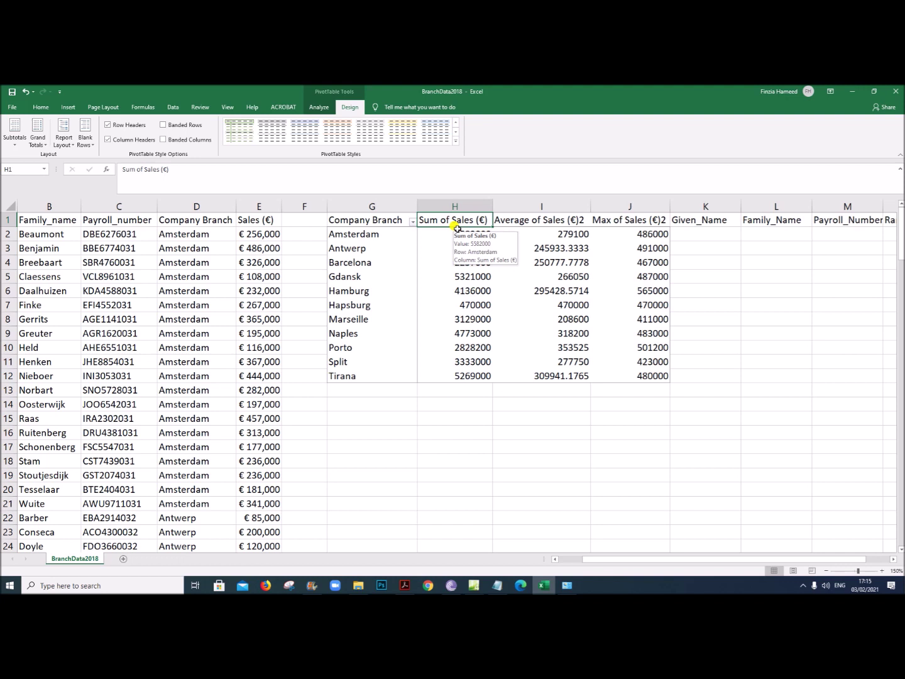
text(Total Br)
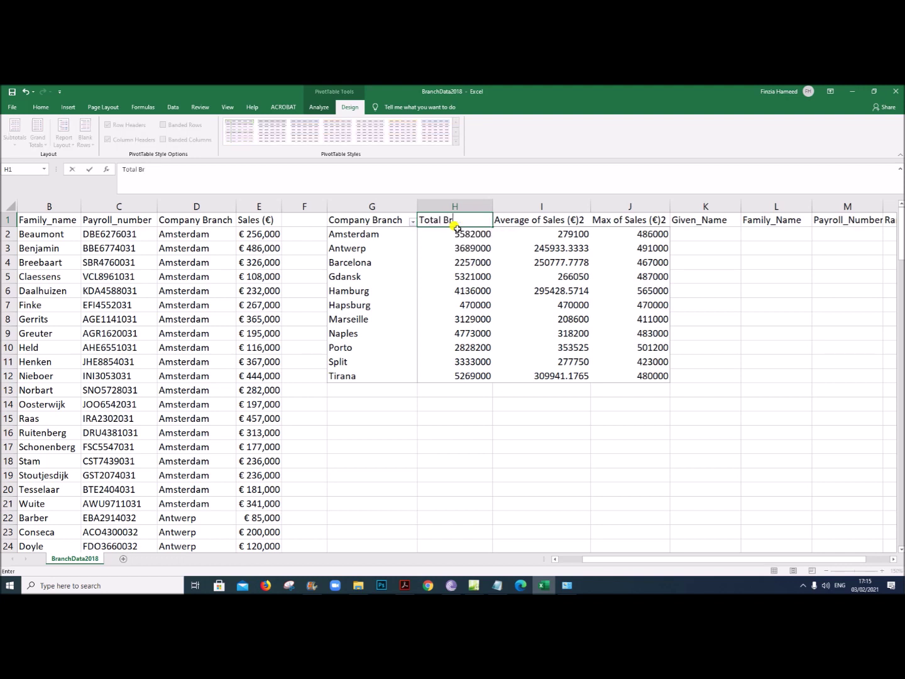
text(anch Sales)
click(555, 258)
- Rename the PivotTable headers in I1 and J1 as Average Branch Sales and Highest Individual Sales
click(553, 221)
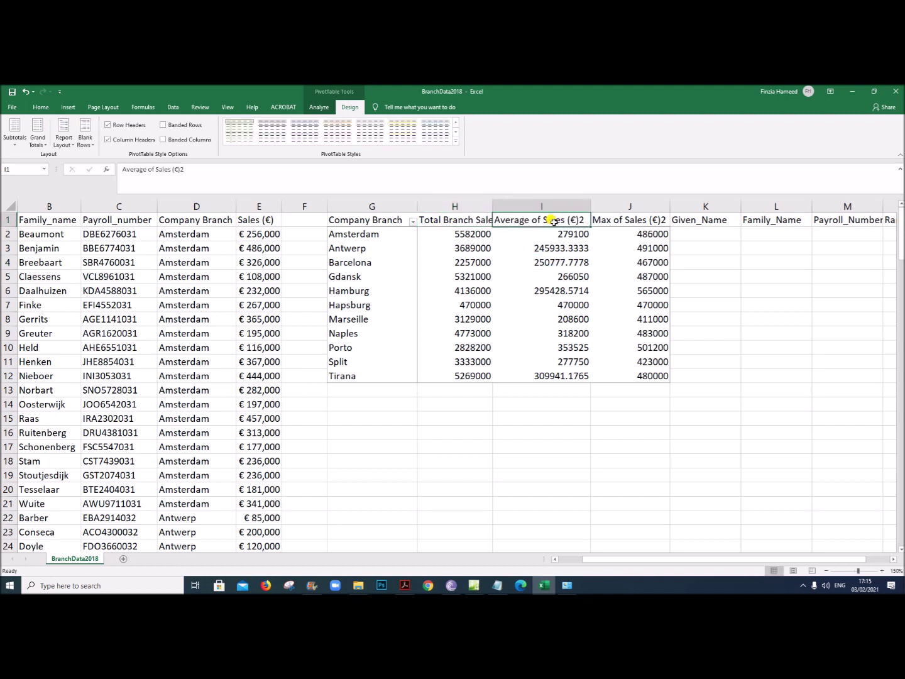
text(A)
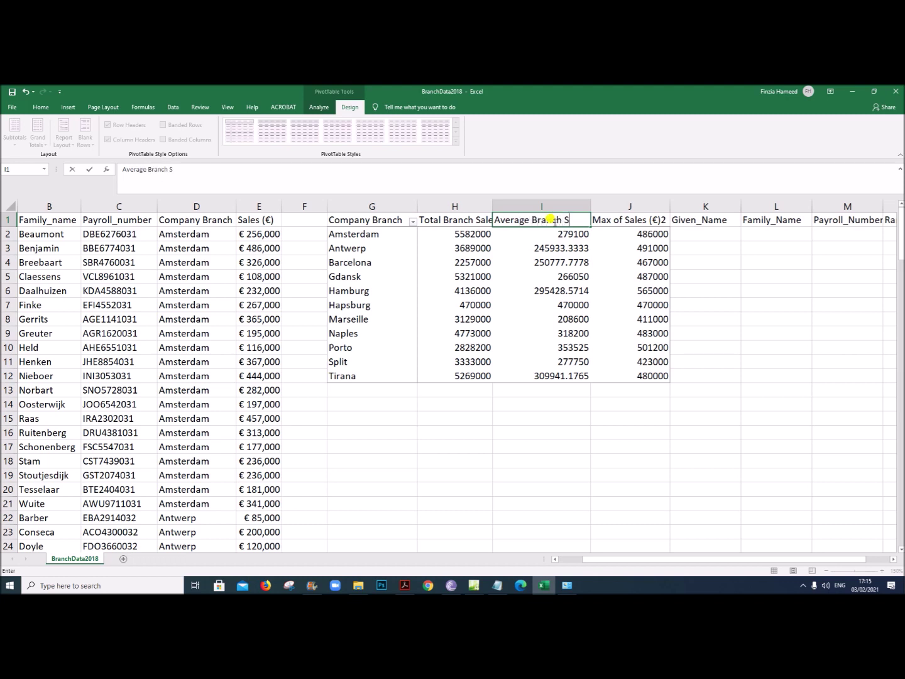
click(601, 220)
text(Highest)
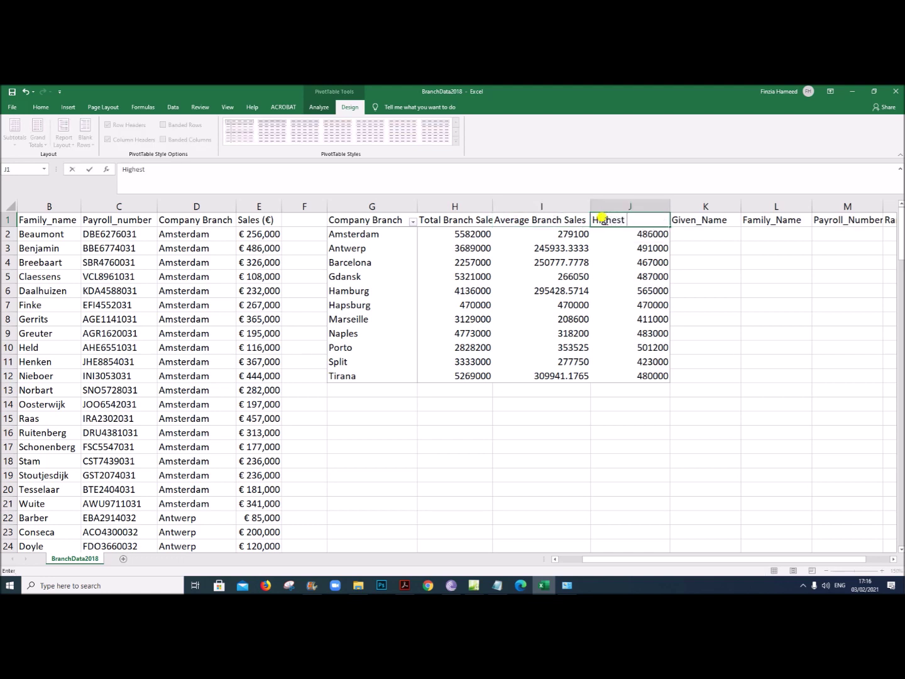
text( Individual Sales)
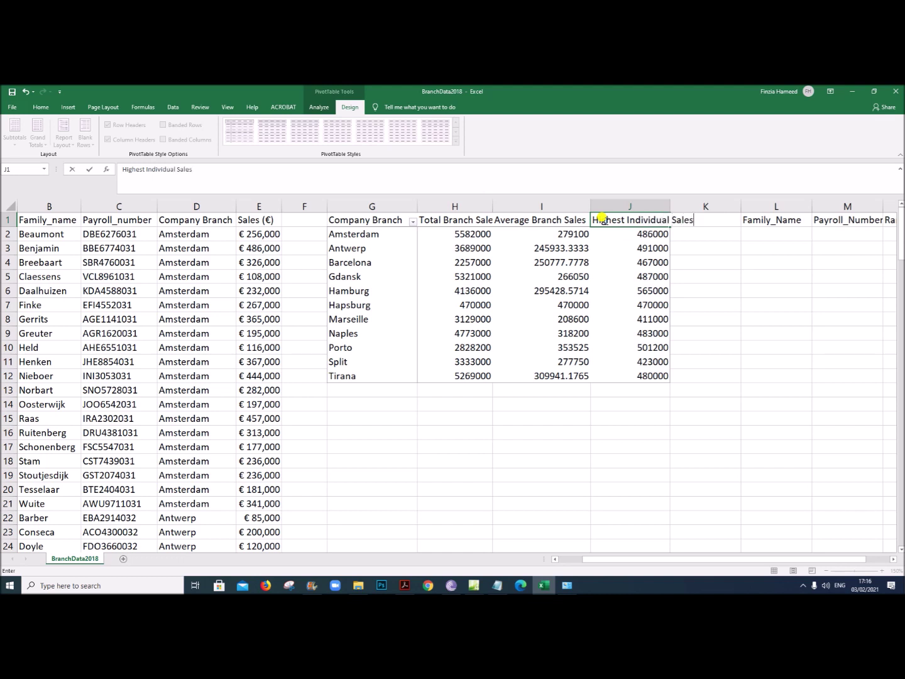
click(757, 331)
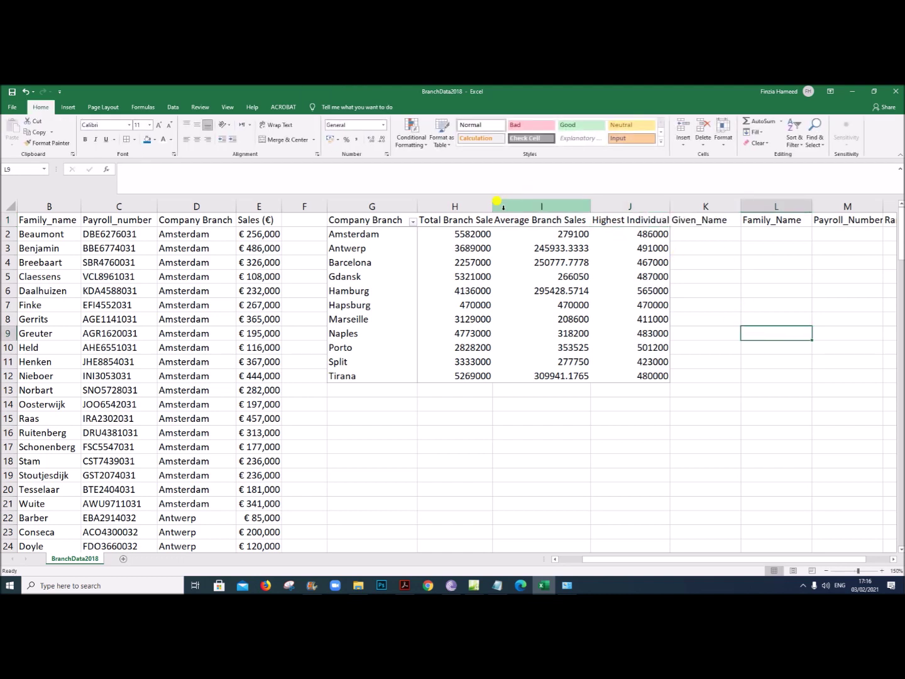
- Wrap the text of the sales headings in cells H1 to J1, following the exam paper's layout
click(403, 584)
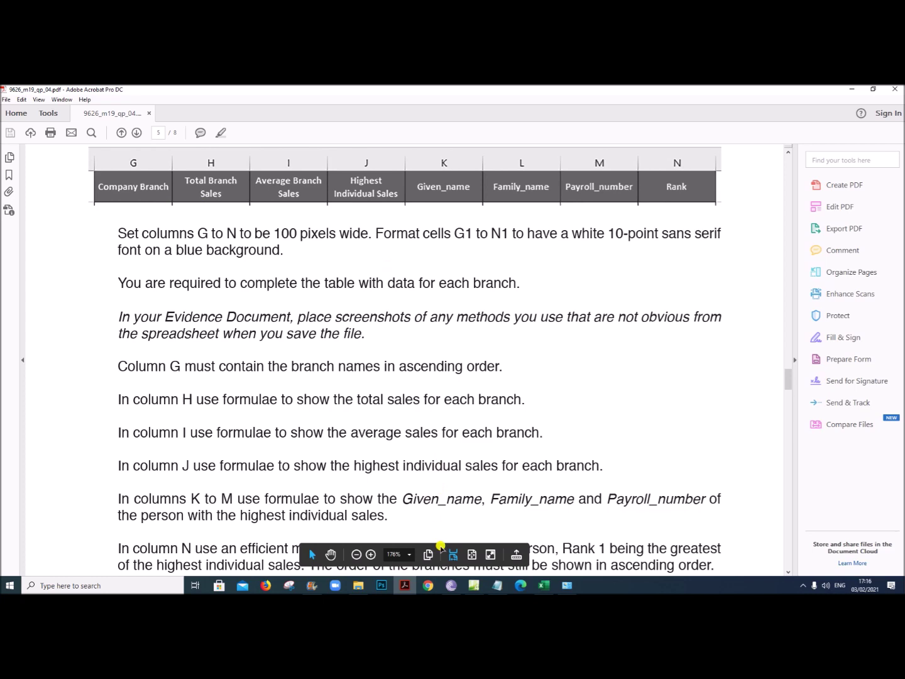
click(545, 585)
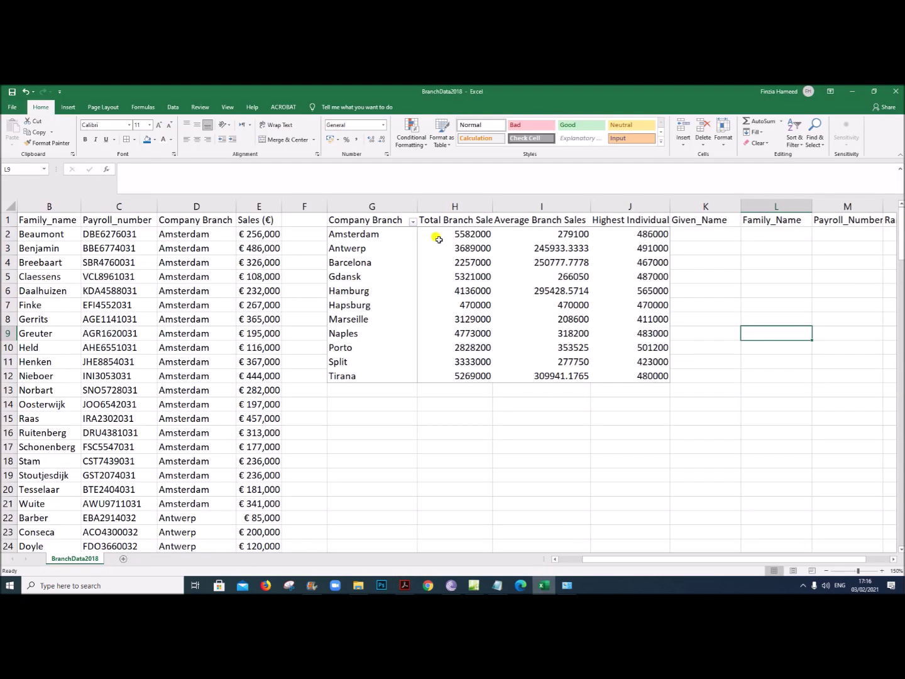
drag(438, 218, 627, 220)
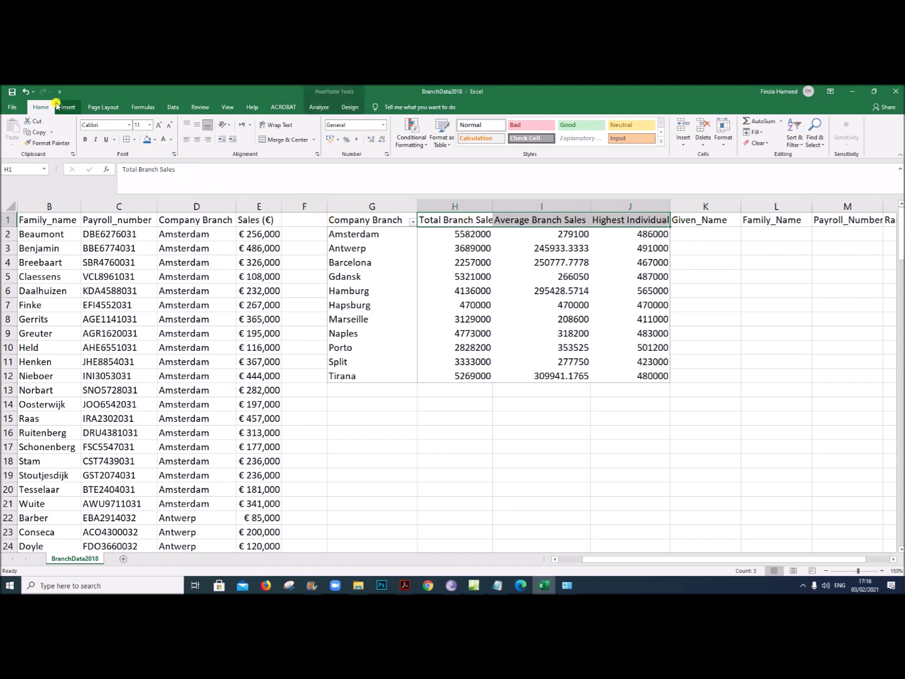
click(280, 126)
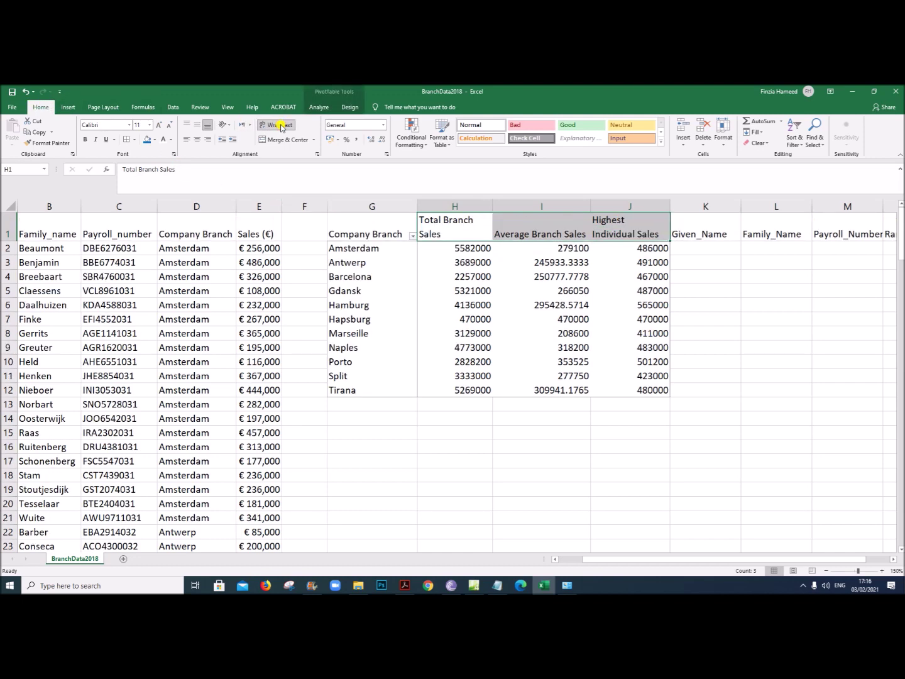
click(576, 332)
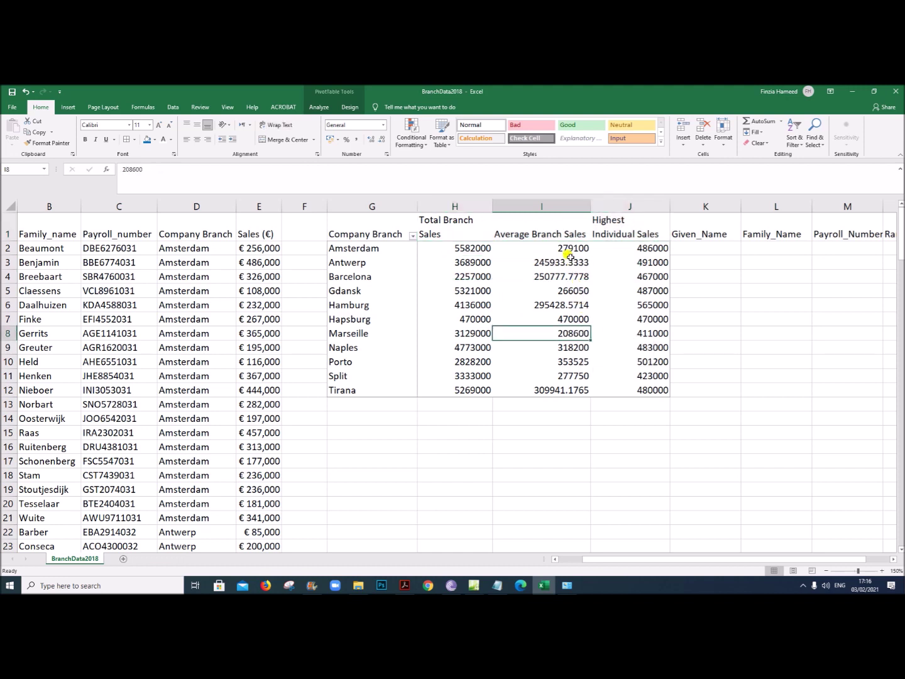
click(553, 232)
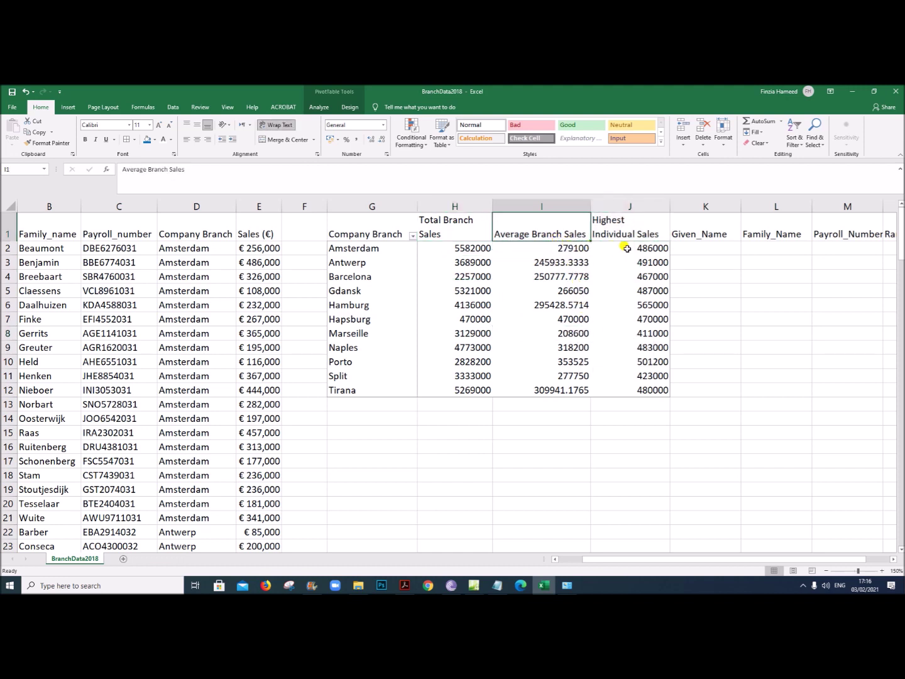
- Centre the headings in cells G1 to N1 horizontally
drag(367, 235, 774, 235)
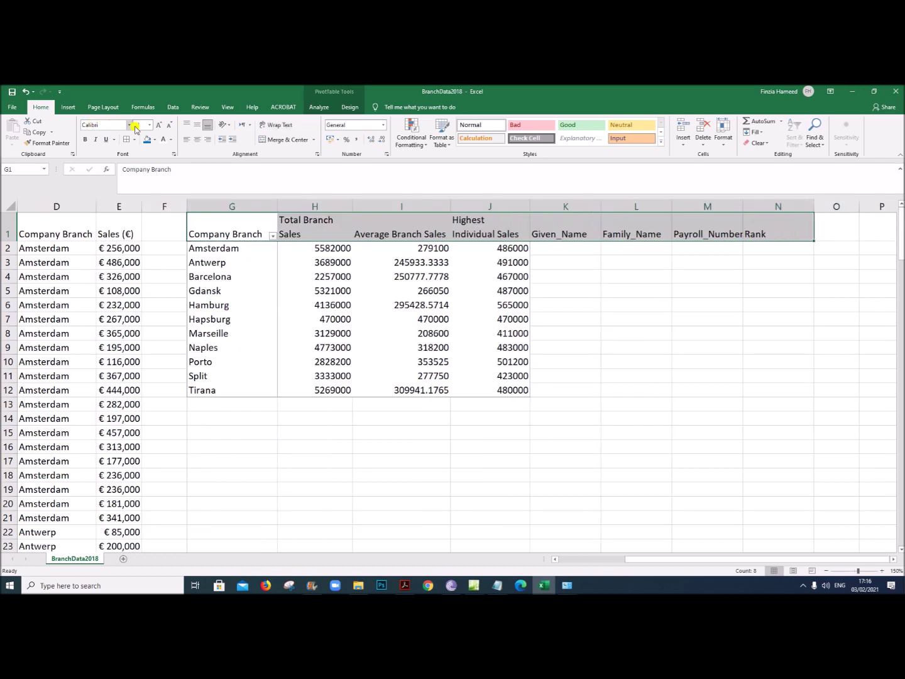
click(196, 138)
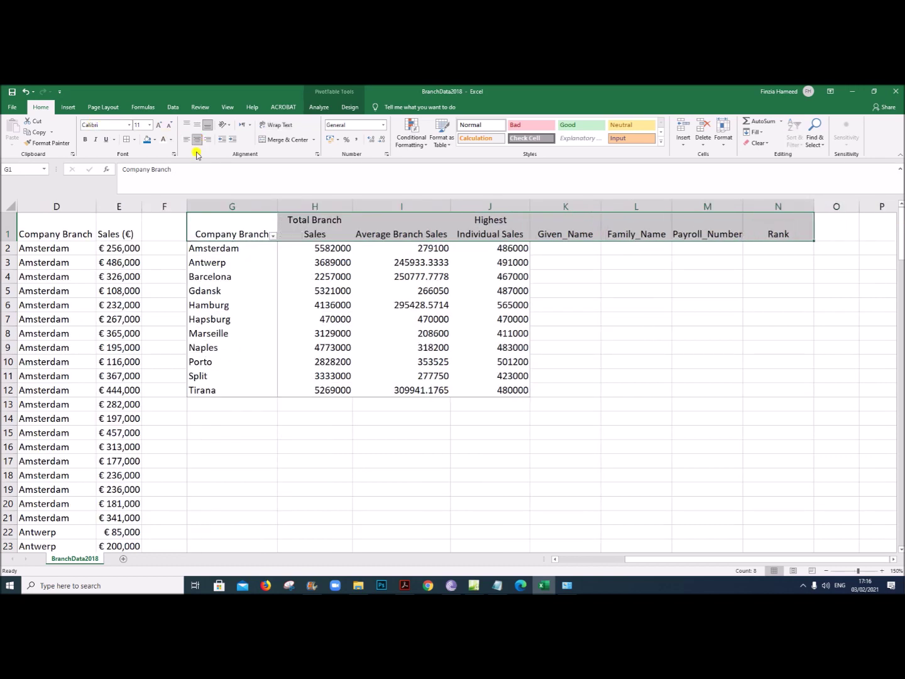
click(384, 226)
- Narrow column I so that its Average Branch Sales heading wraps onto two lines
drag(214, 203, 813, 206)
click(419, 302)
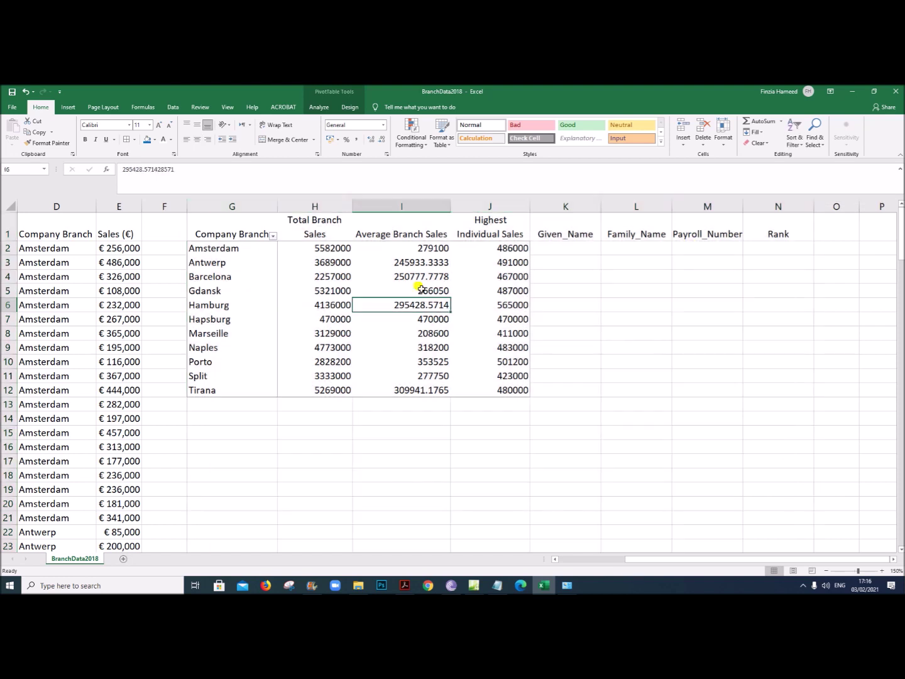
drag(448, 208, 441, 208)
drag(436, 207, 418, 208)
click(473, 332)
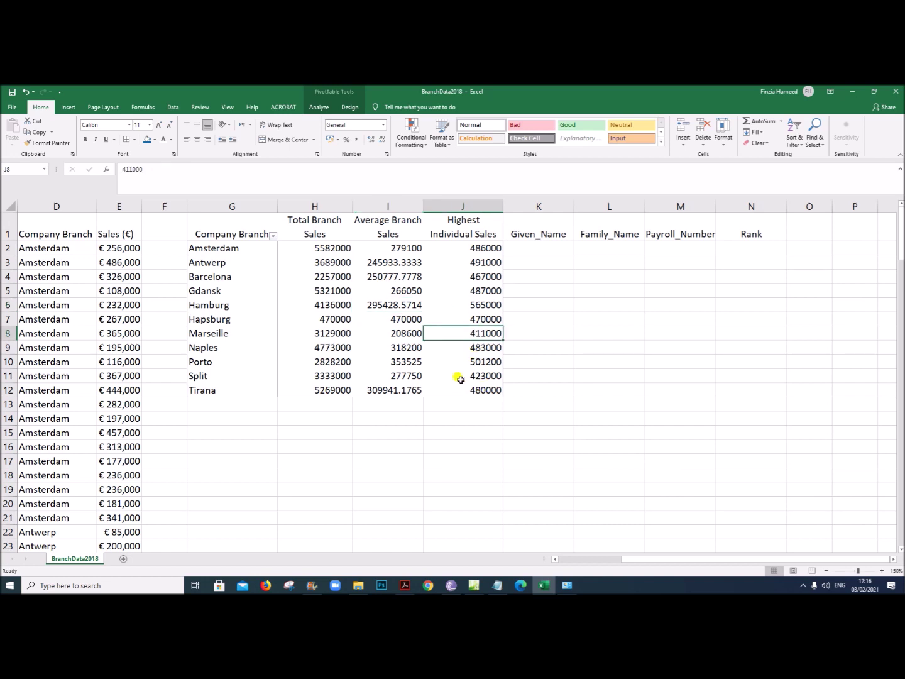
- Middle-align the headings in cells G1 to N1 vertically
drag(242, 226, 764, 224)
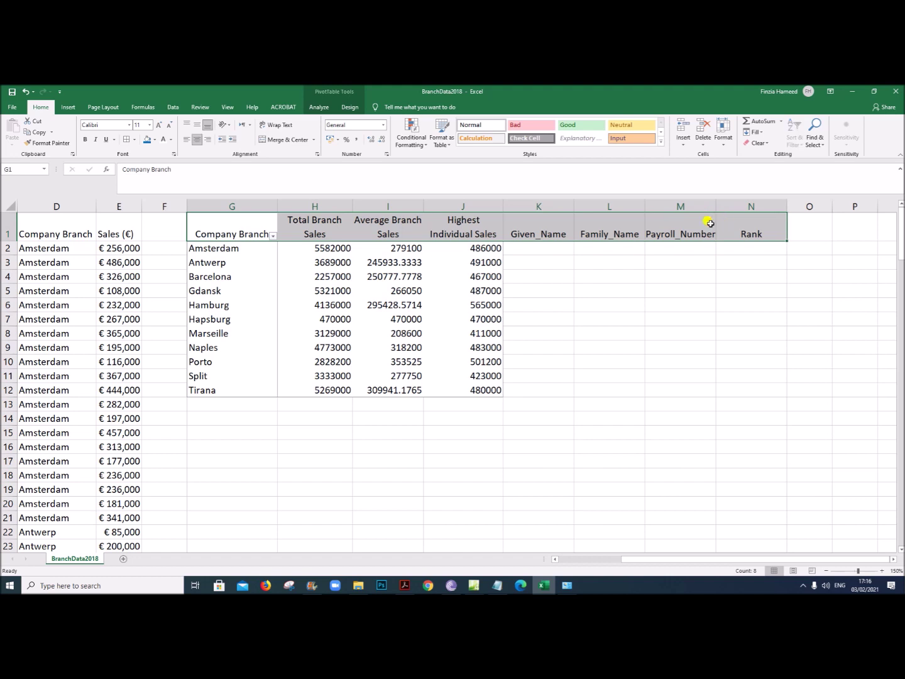
click(197, 126)
click(323, 347)
- Apply borders to all cells of the branch table from G1 to N12
drag(246, 223, 742, 386)
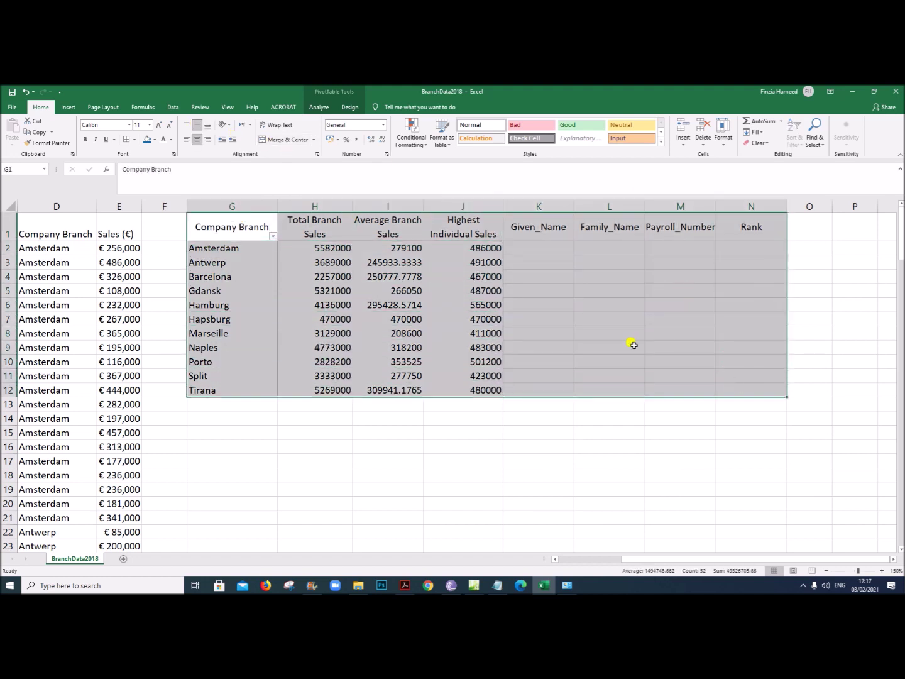
click(126, 139)
click(347, 317)
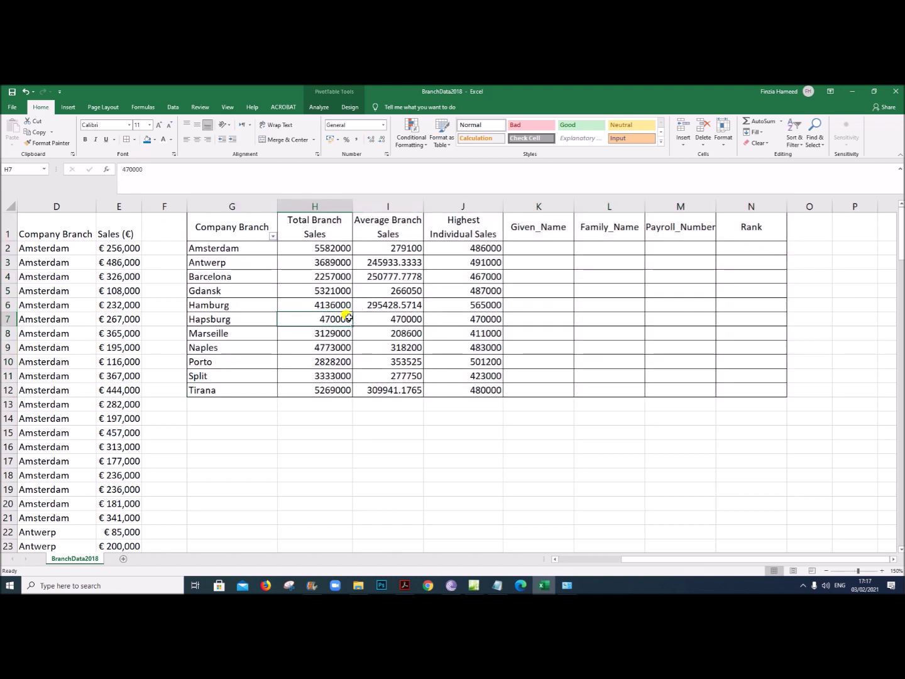
- Check the exam paper's heading format and give cells G1 to N1 white text on a blue fill
click(232, 224)
drag(232, 224, 729, 225)
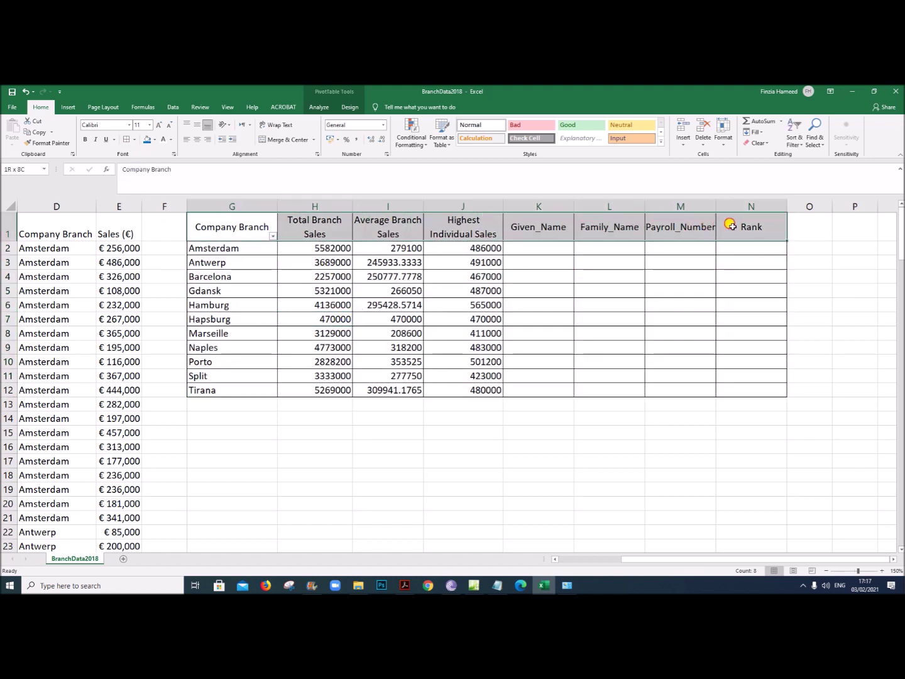
click(404, 585)
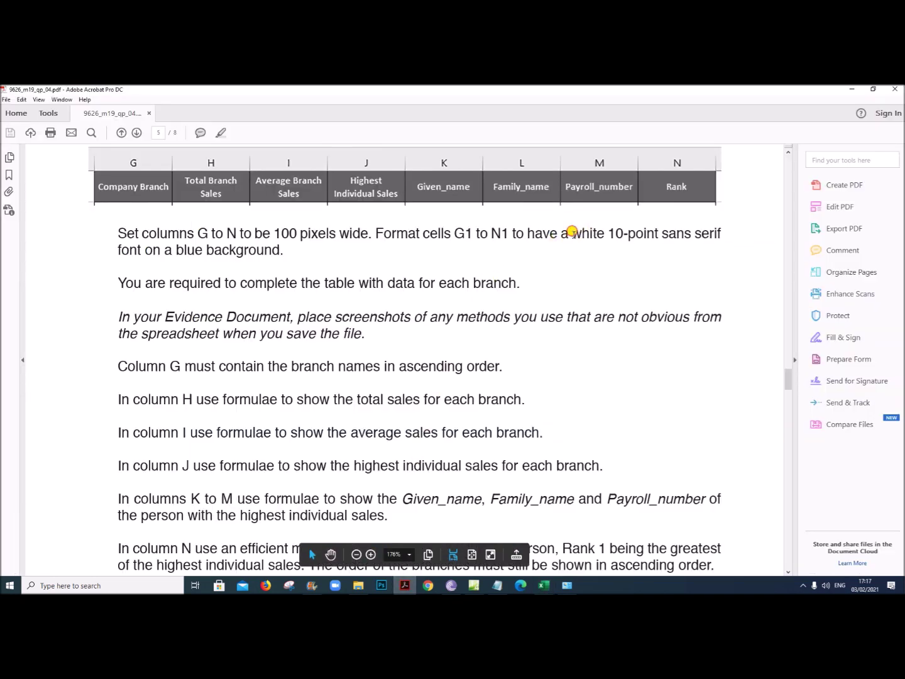
drag(571, 231, 697, 236)
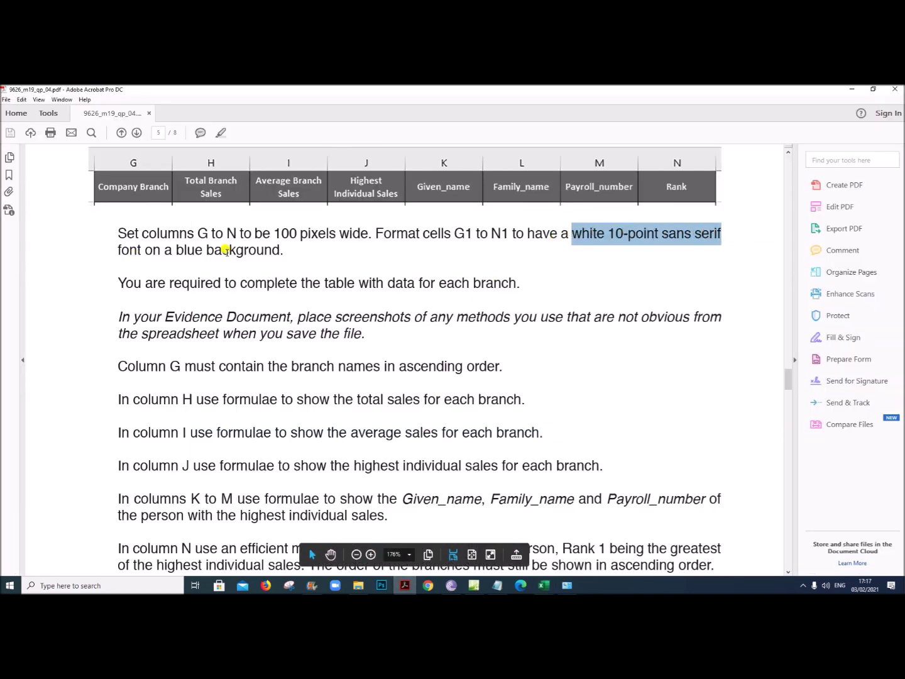
click(544, 584)
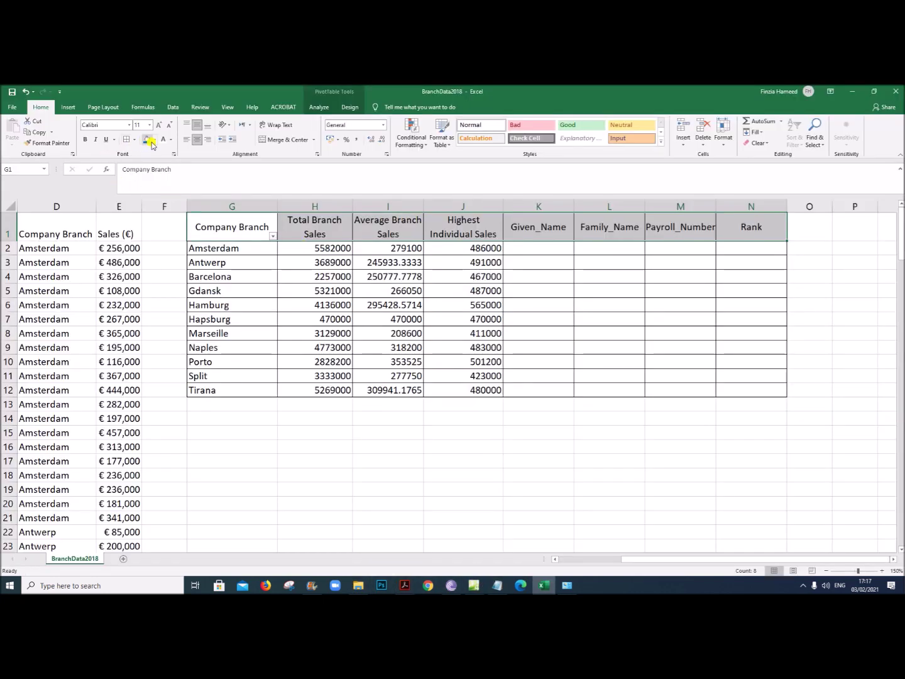
click(170, 146)
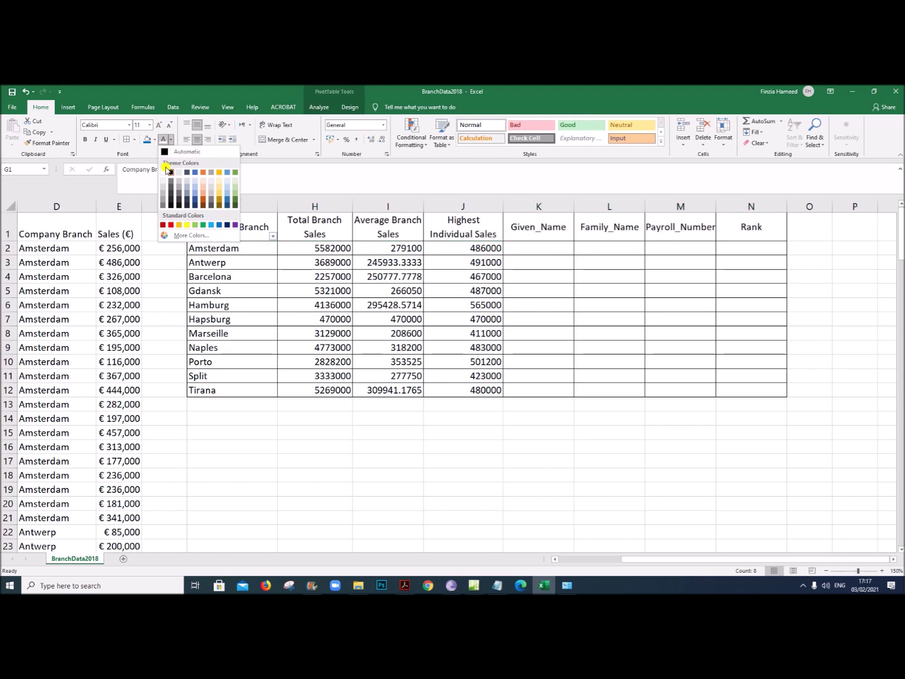
click(164, 170)
click(156, 141)
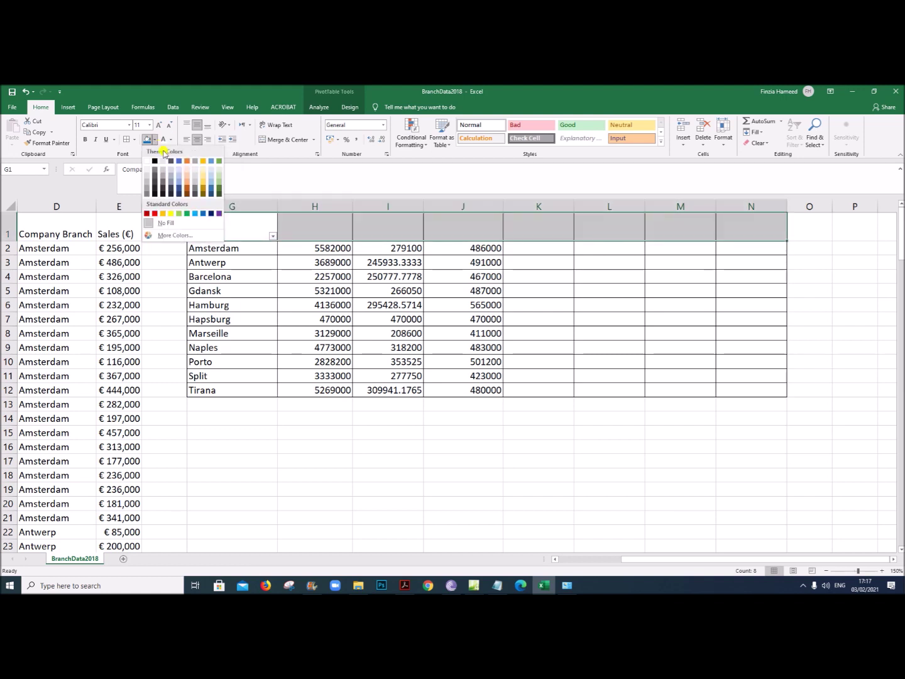
click(202, 215)
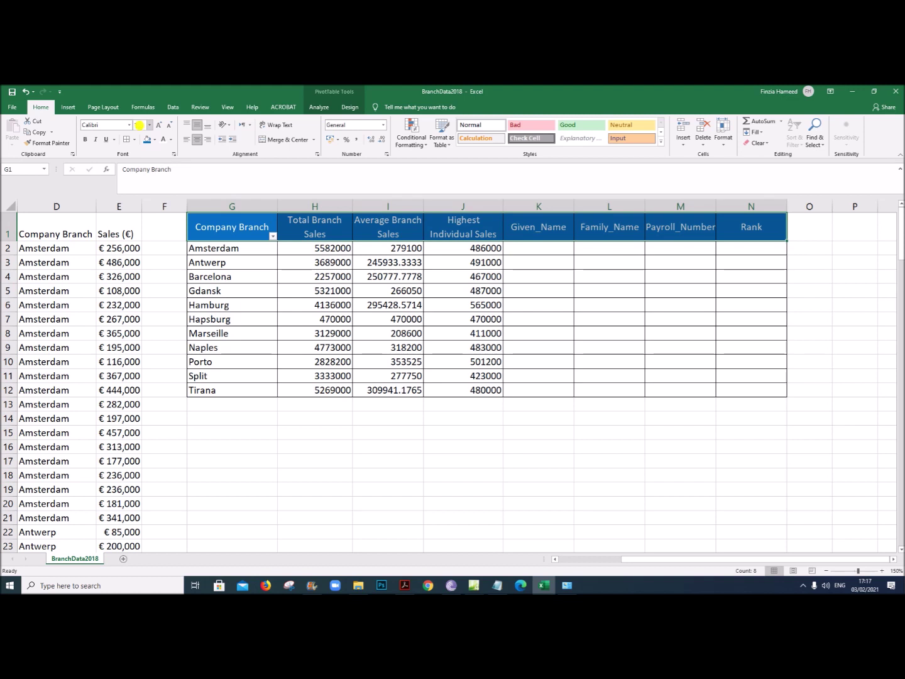
- Set the headings in cells G1 to N1 to 10-point Arial
text(10)
key(Return)
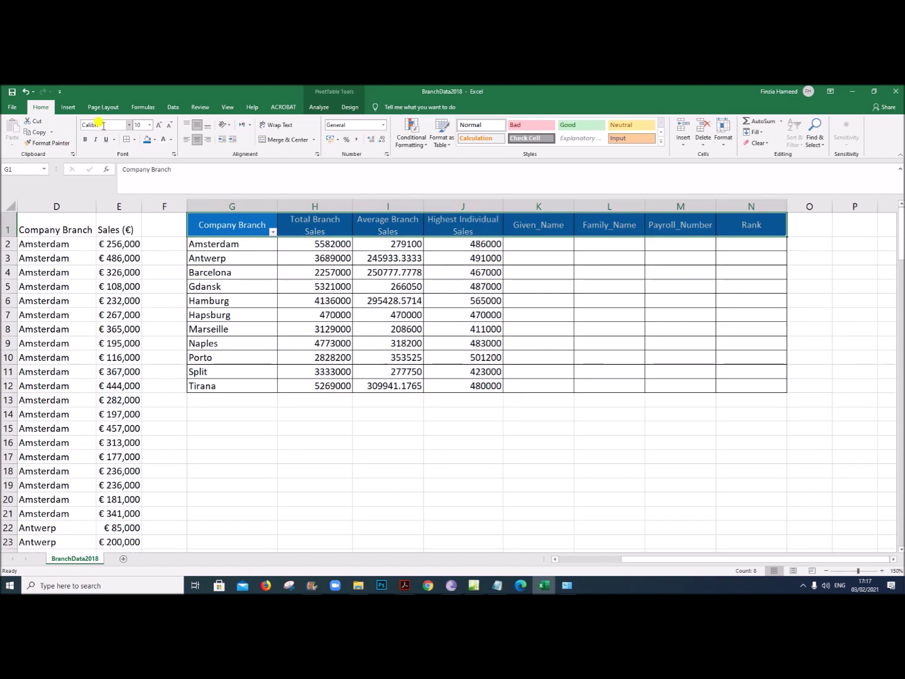
text(Arial)
key(Return)
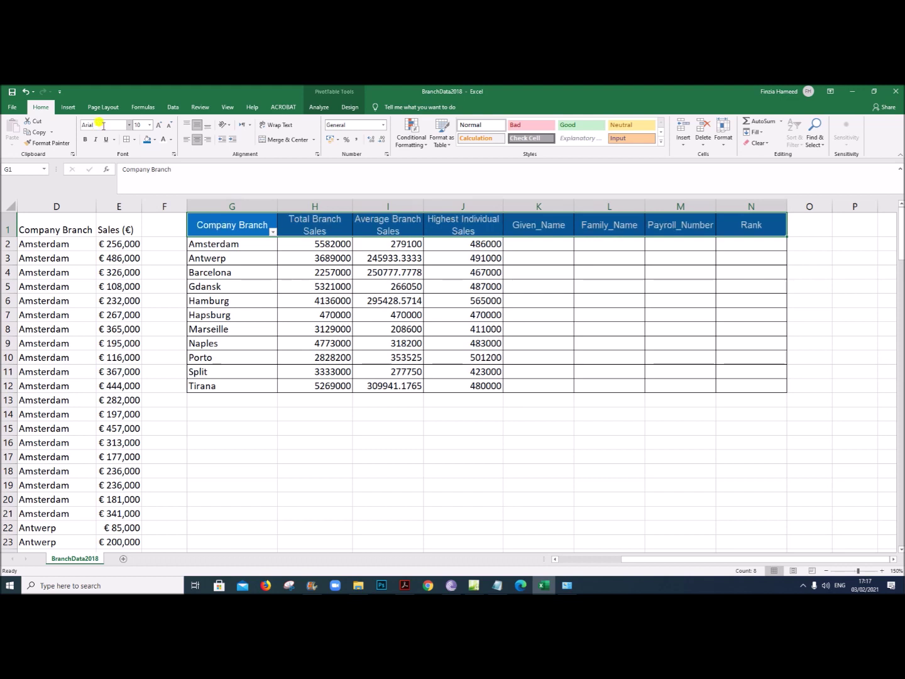
click(306, 314)
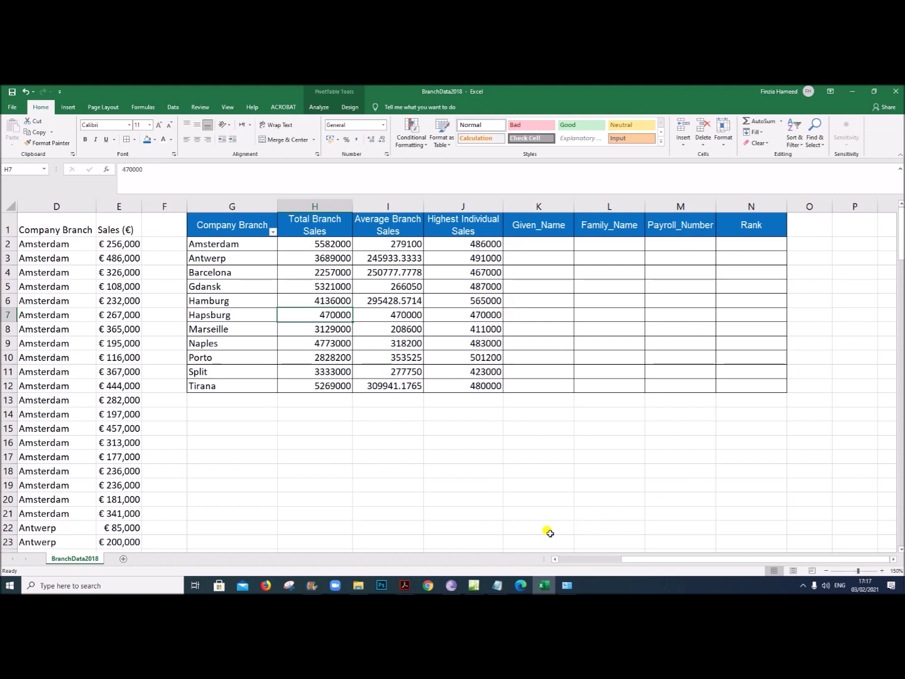
- Switch to the exam paper in Adobe Acrobat and read the remaining instructions for the table's columns K to N
click(406, 586)
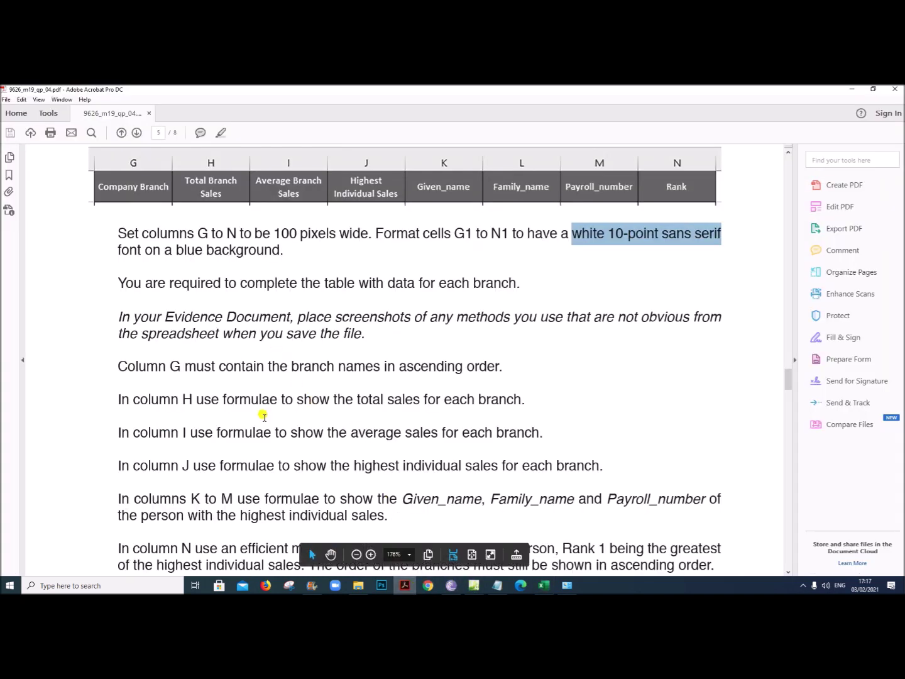
scroll(262, 416, up, 3)
scroll(262, 416, down, 5)
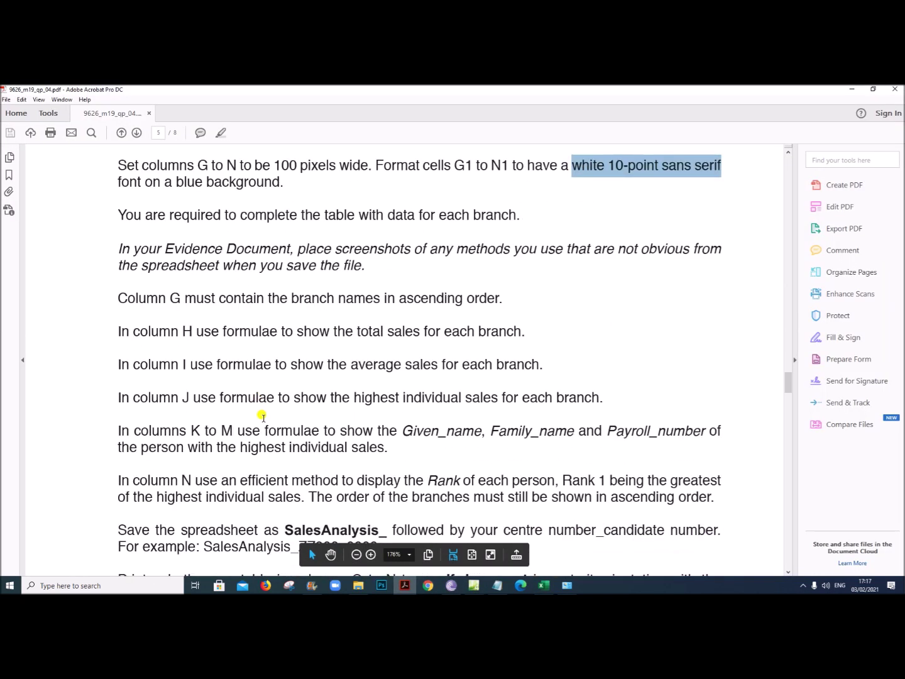
scroll(263, 416, down, 2)
scroll(258, 412, down, 1)
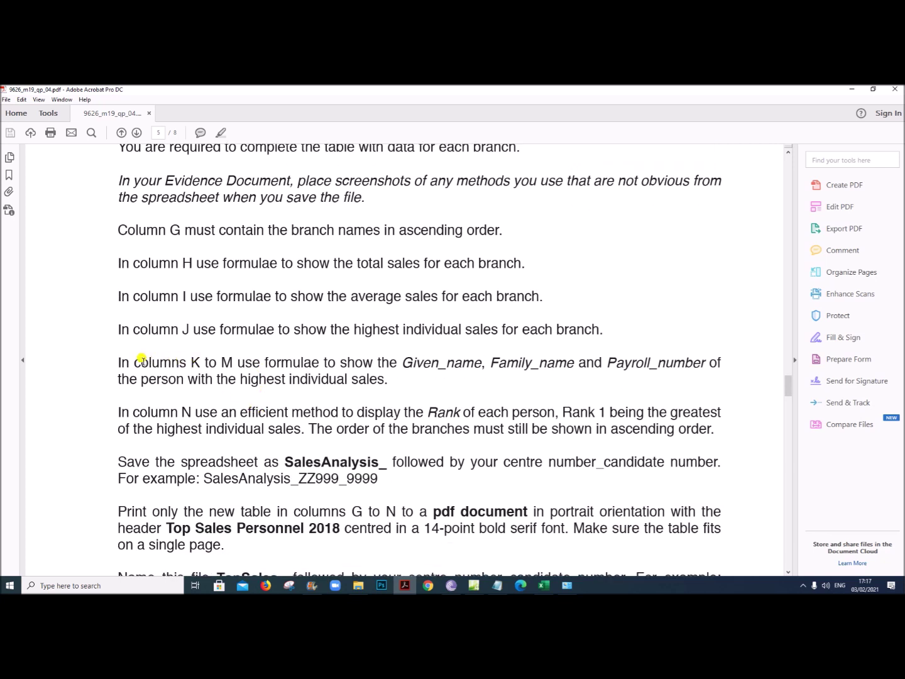
- Review the exam paper's instructions for columns H to M, and switch to Excel to examine the Highest Individual Sales values beside the name columns
drag(110, 262, 597, 325)
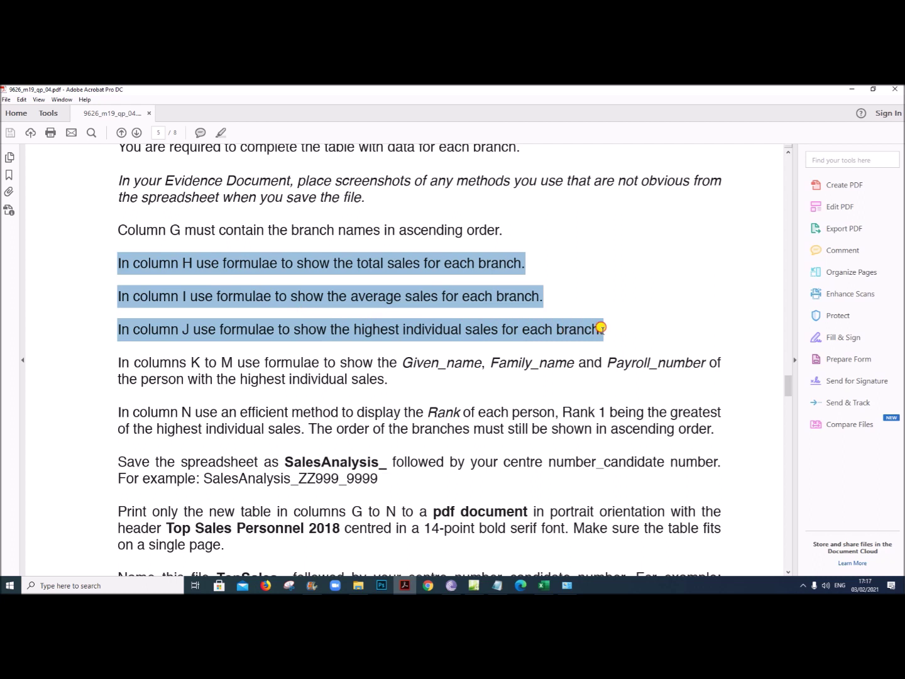
click(262, 333)
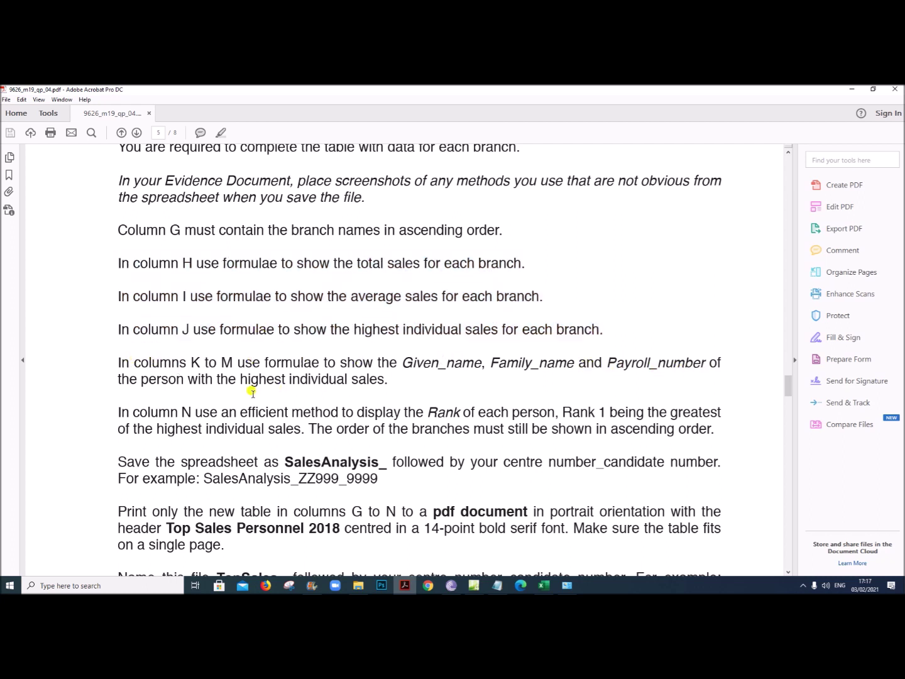
drag(172, 378, 380, 377)
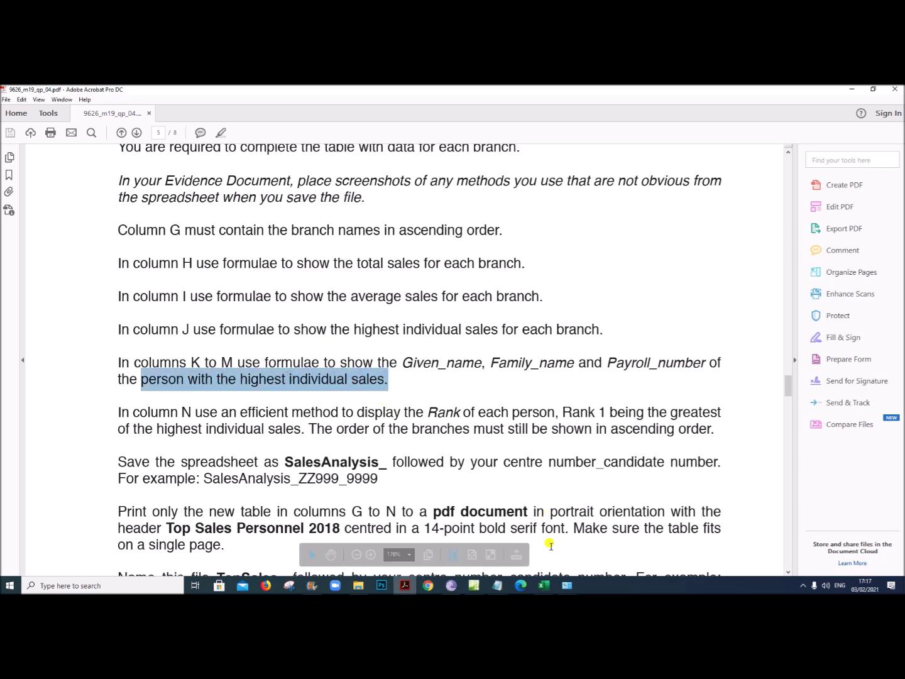
click(548, 586)
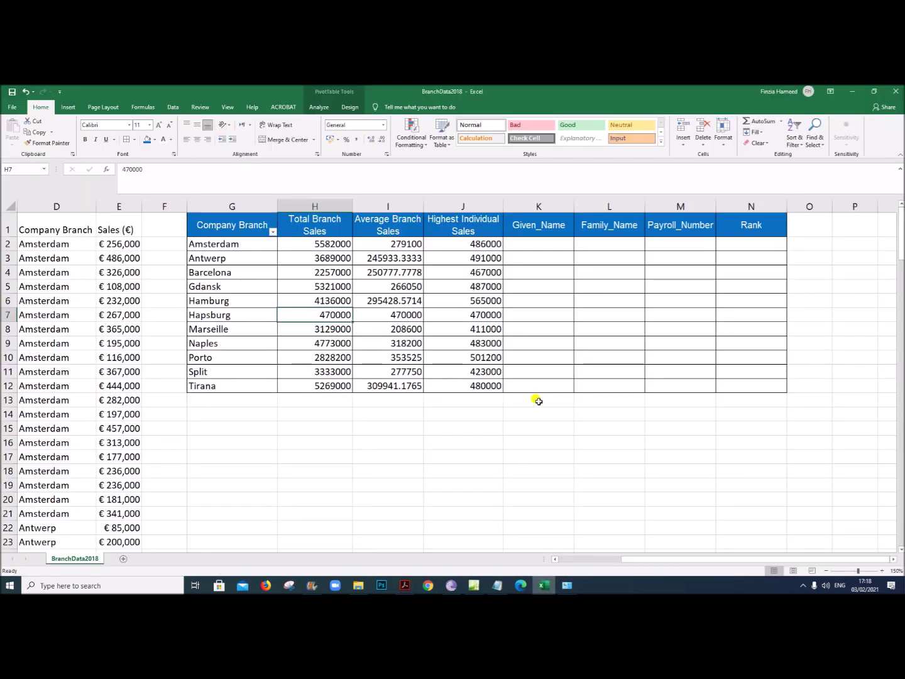
drag(486, 245, 475, 386)
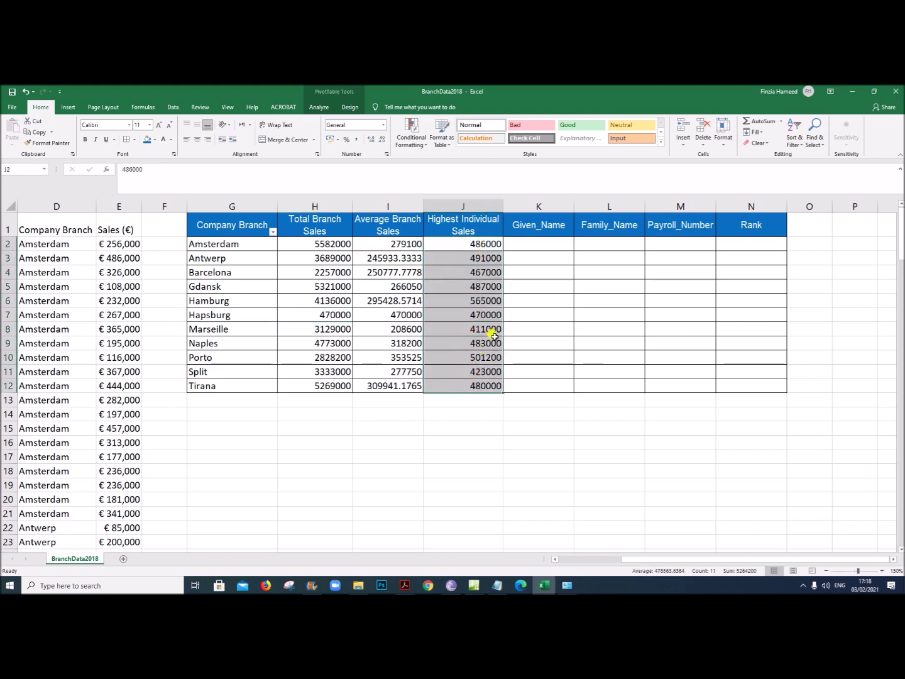
click(529, 245)
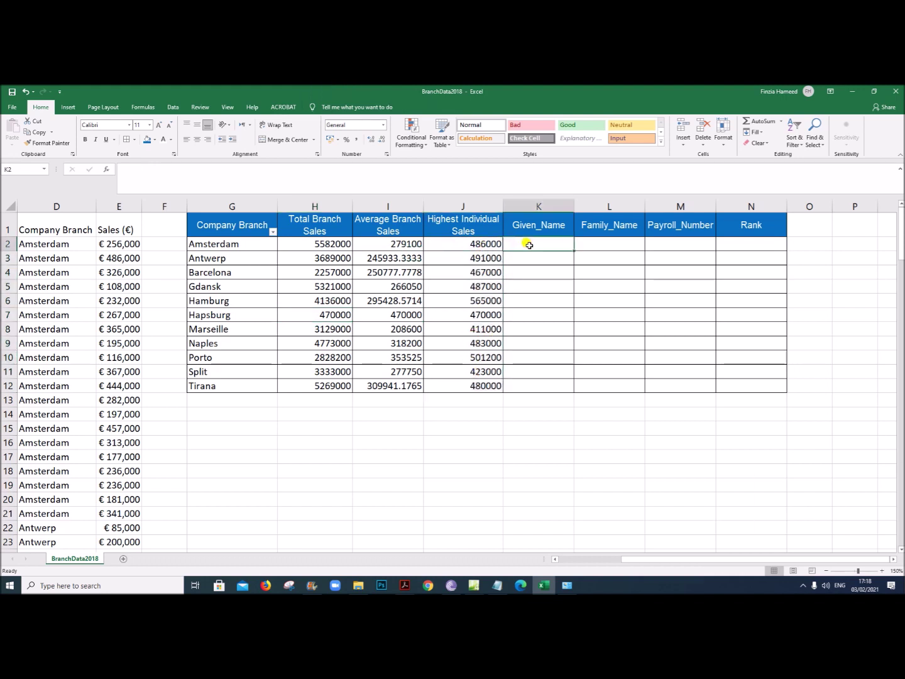
click(589, 243)
click(478, 243)
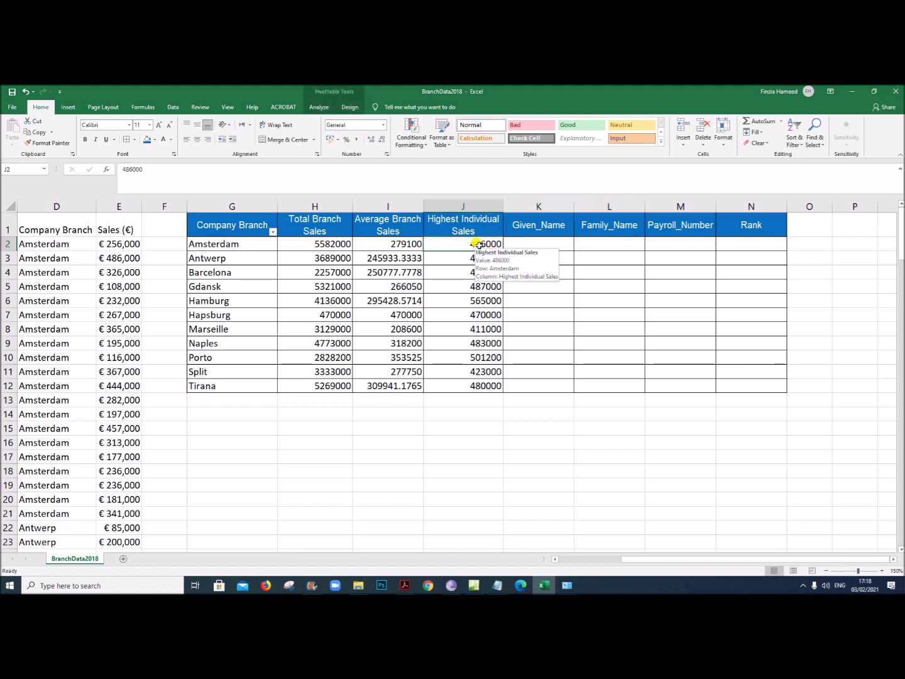
- Start an INDEX function in K2 and open its function arguments in the array, row_num, column_num form
click(532, 243)
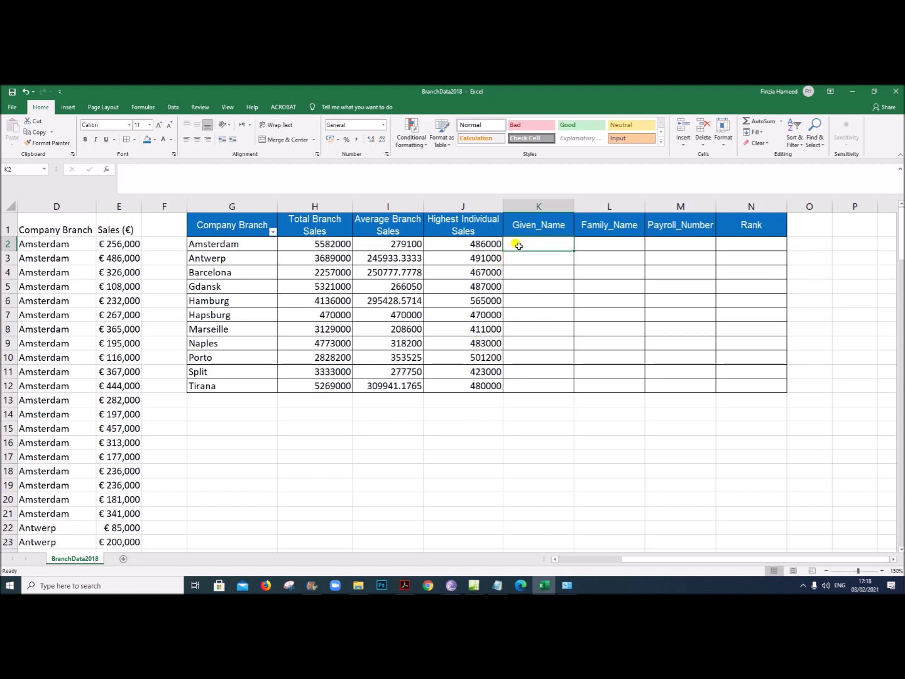
text(=)
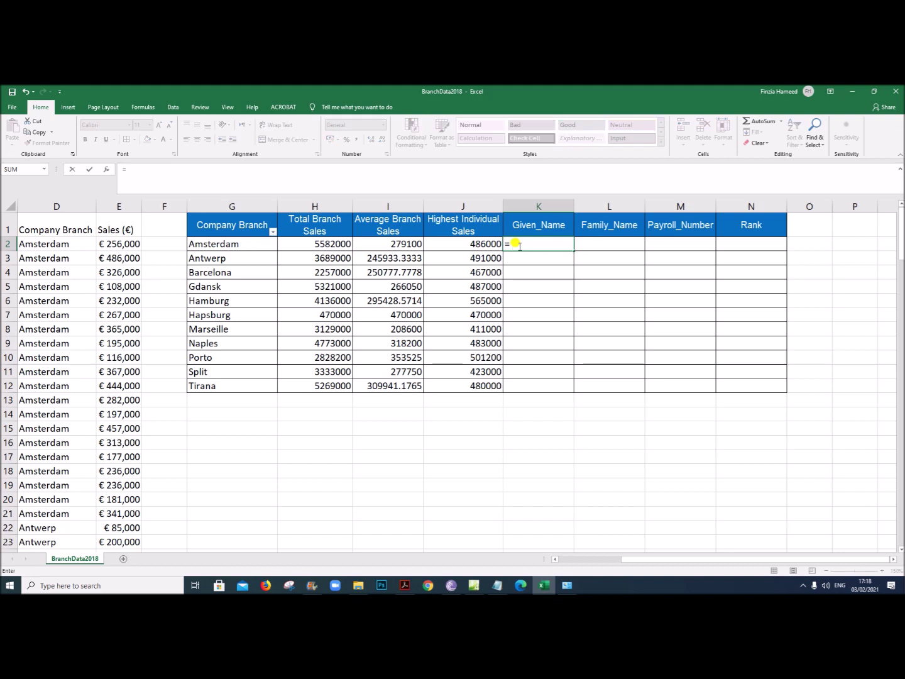
text(index)
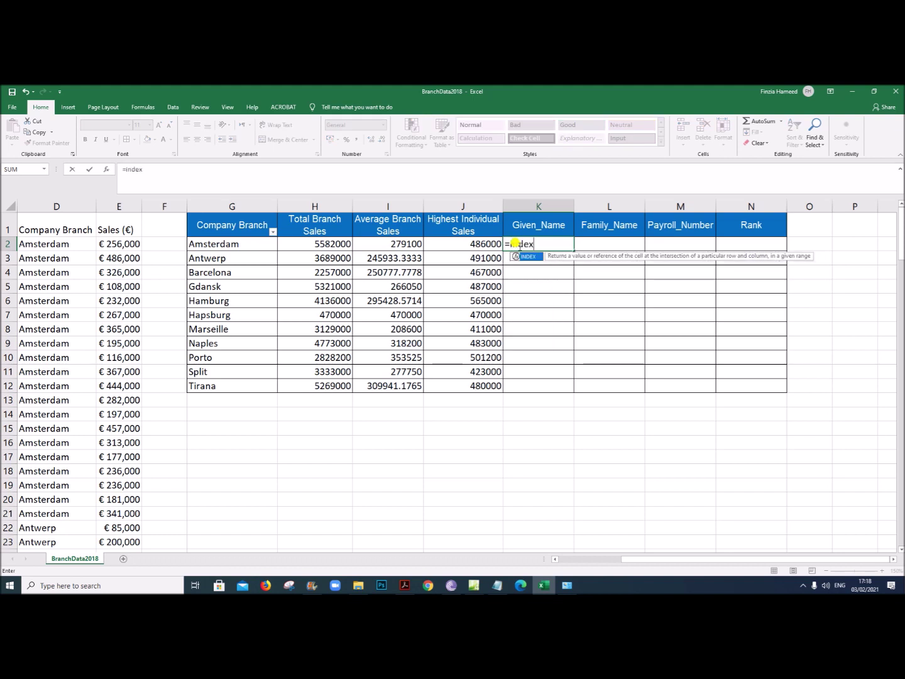
text(()
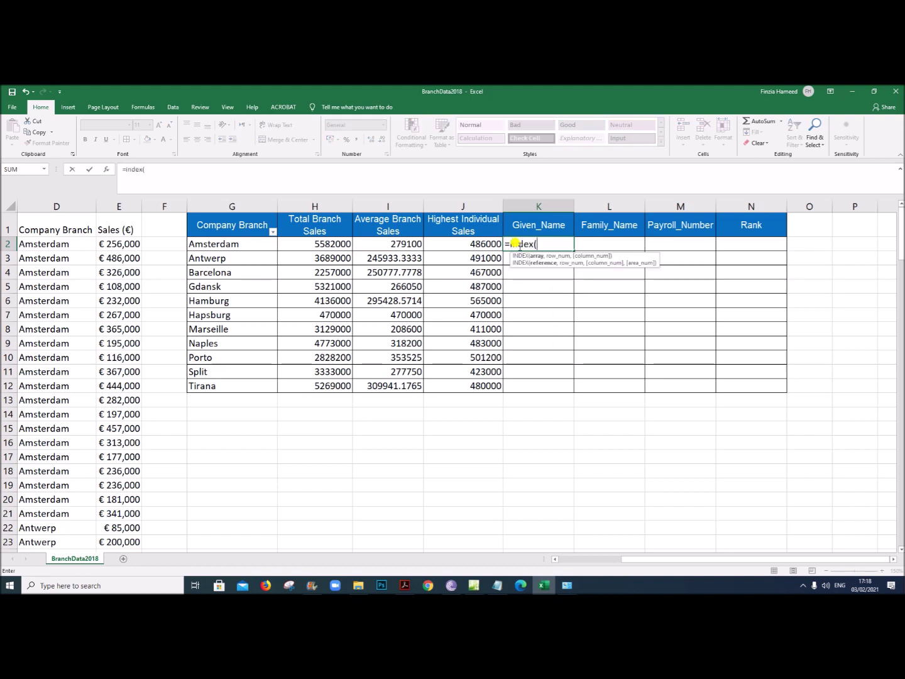
click(106, 168)
click(626, 372)
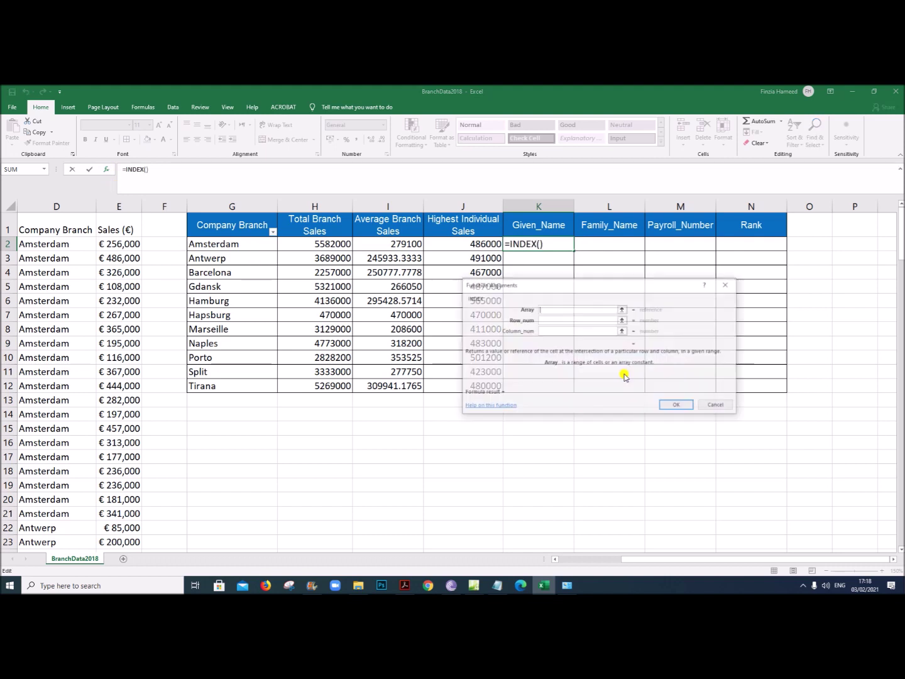
drag(550, 286, 535, 314)
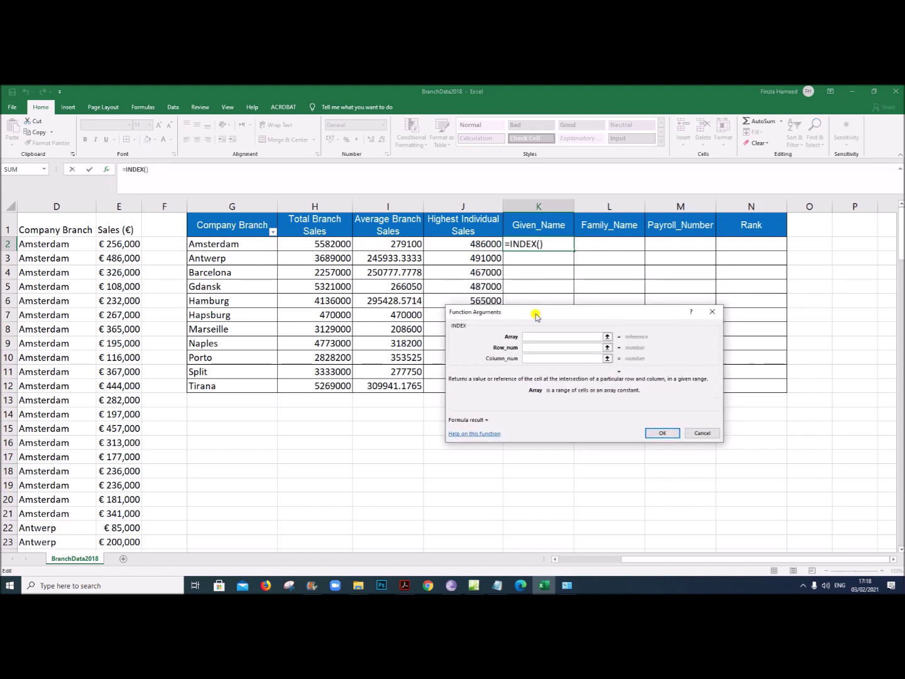
- Set the INDEX array to the staff data range A2:E147 as the absolute reference $A$2:$E$147
drag(636, 561, 553, 559)
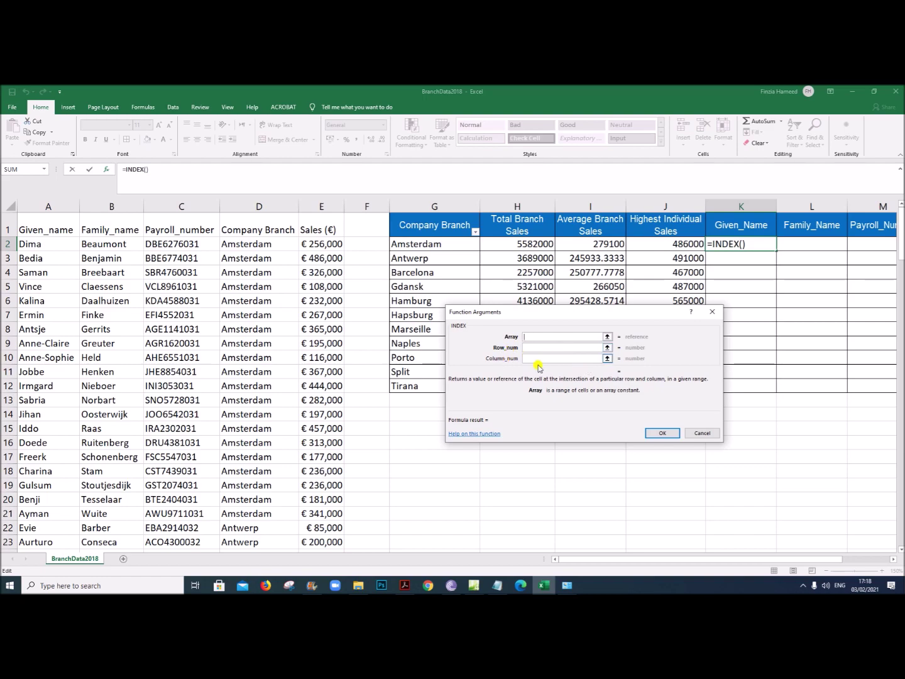
drag(50, 244, 311, 519)
scroll(564, 386, up, 20)
scroll(563, 387, up, 20)
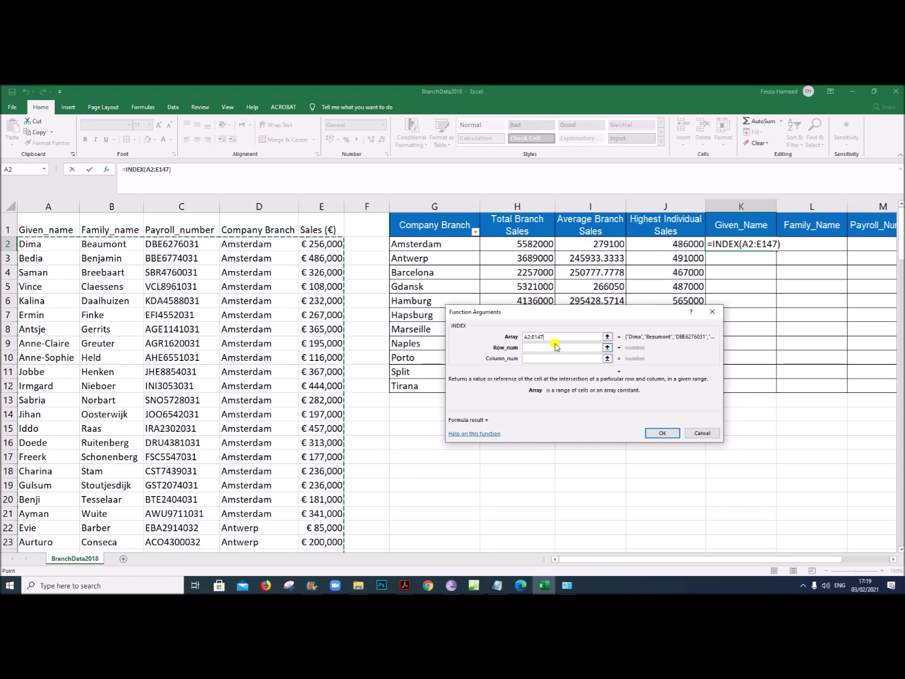
click(548, 337)
key(F4)
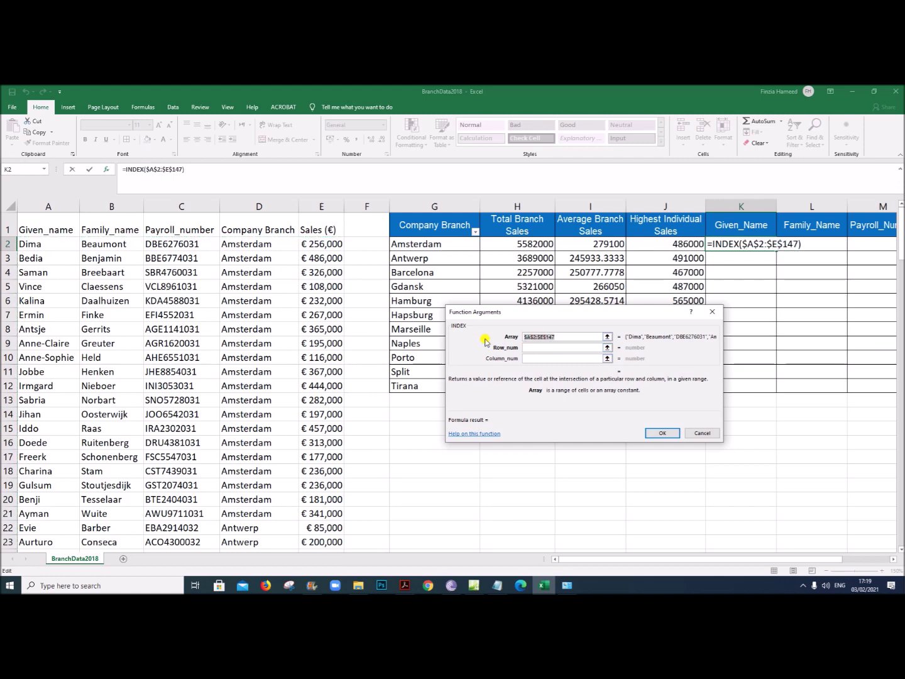
- Set Row_num to a MATCH of Amsterdam's highest individual sales in J2 against the absolute range $E$2:$E$147, with match type 0
click(531, 347)
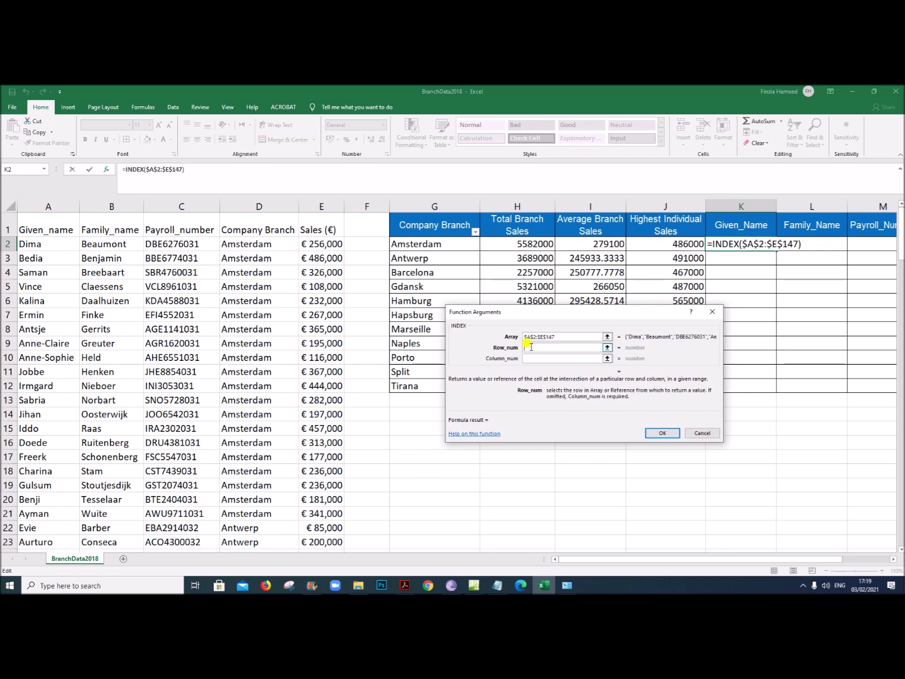
drag(607, 314, 622, 359)
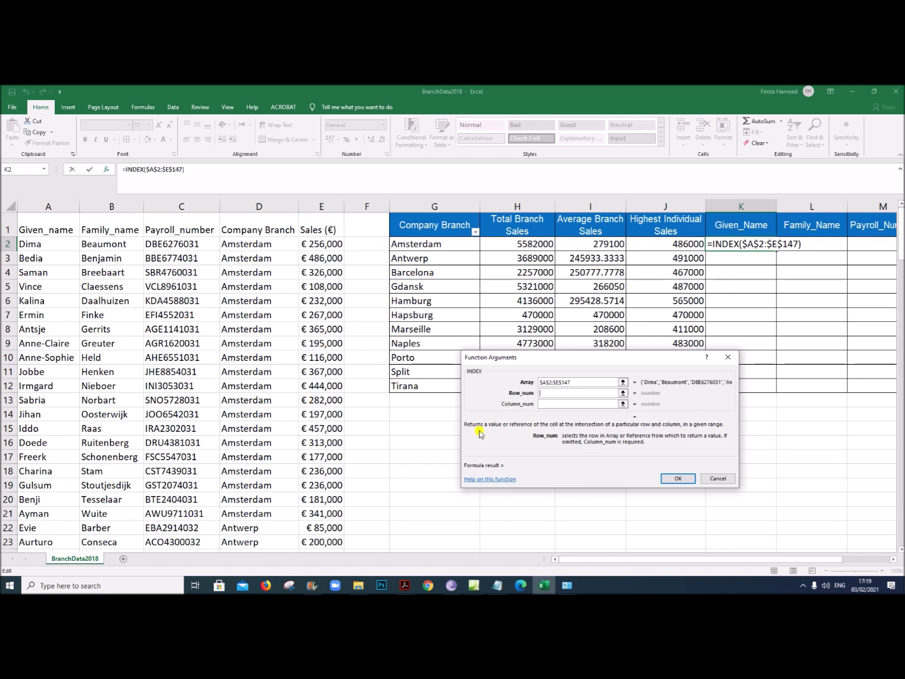
drag(570, 359, 523, 350)
click(511, 384)
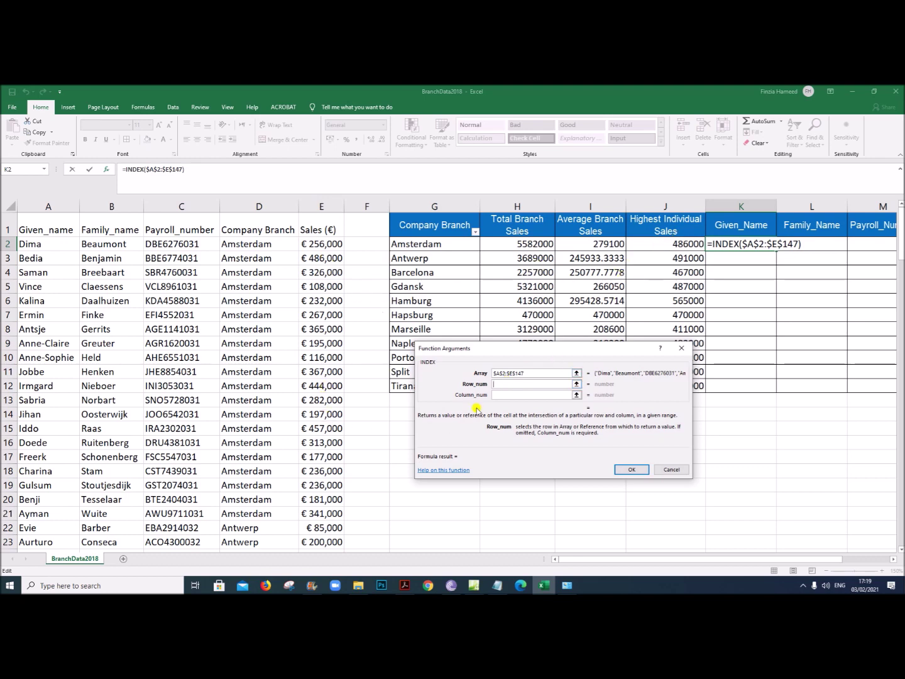
text(M)
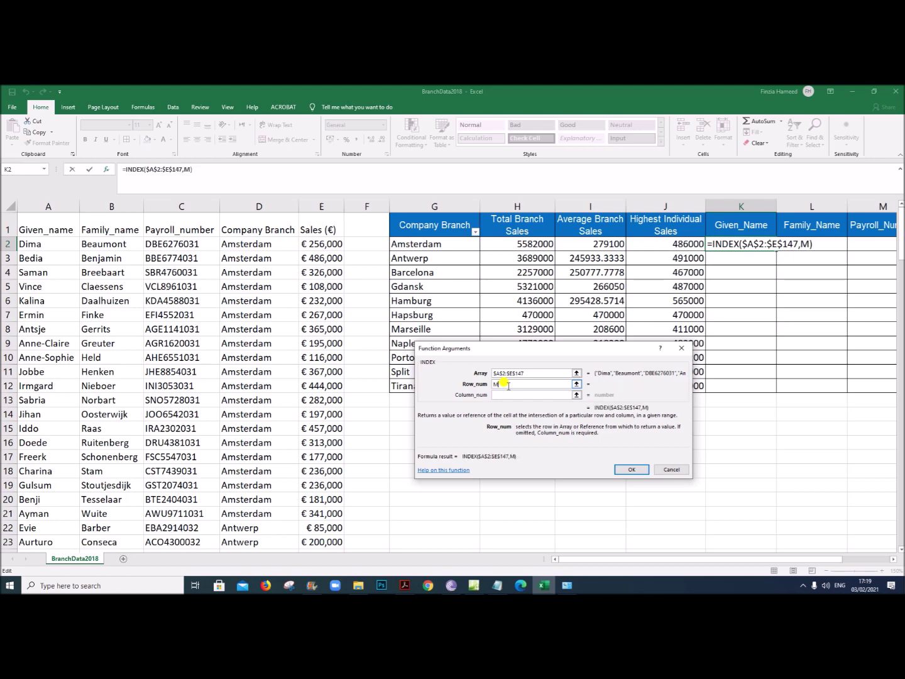
text(ATCH()
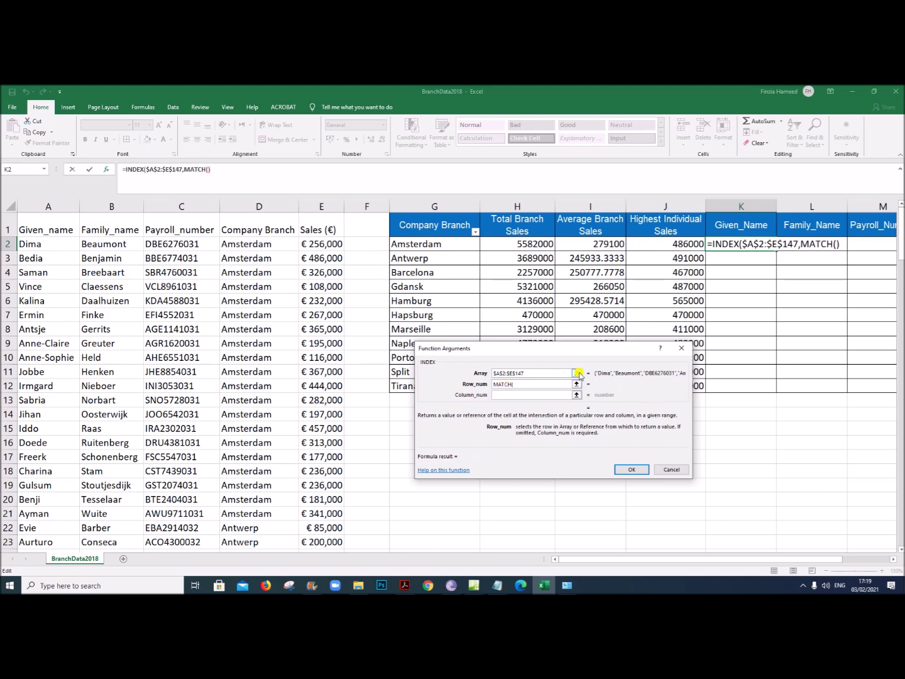
drag(603, 349, 621, 378)
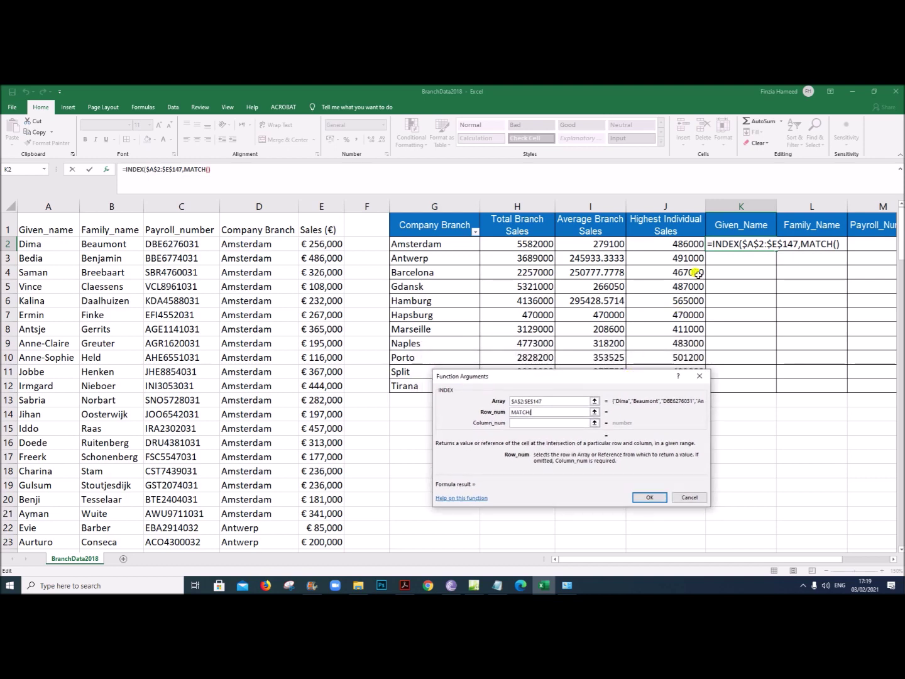
click(671, 244)
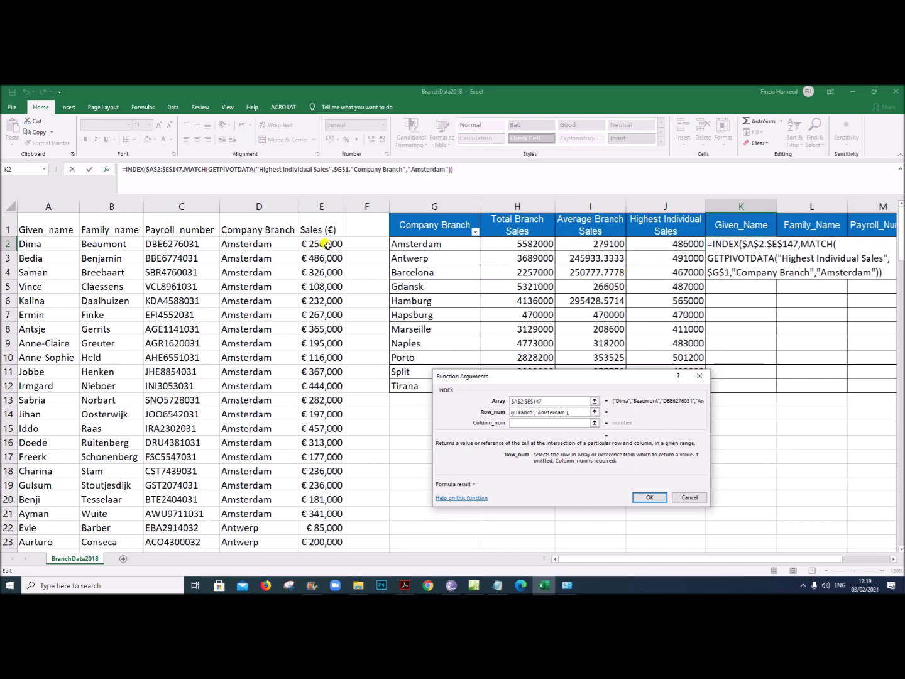
text(,)
drag(326, 245, 317, 517)
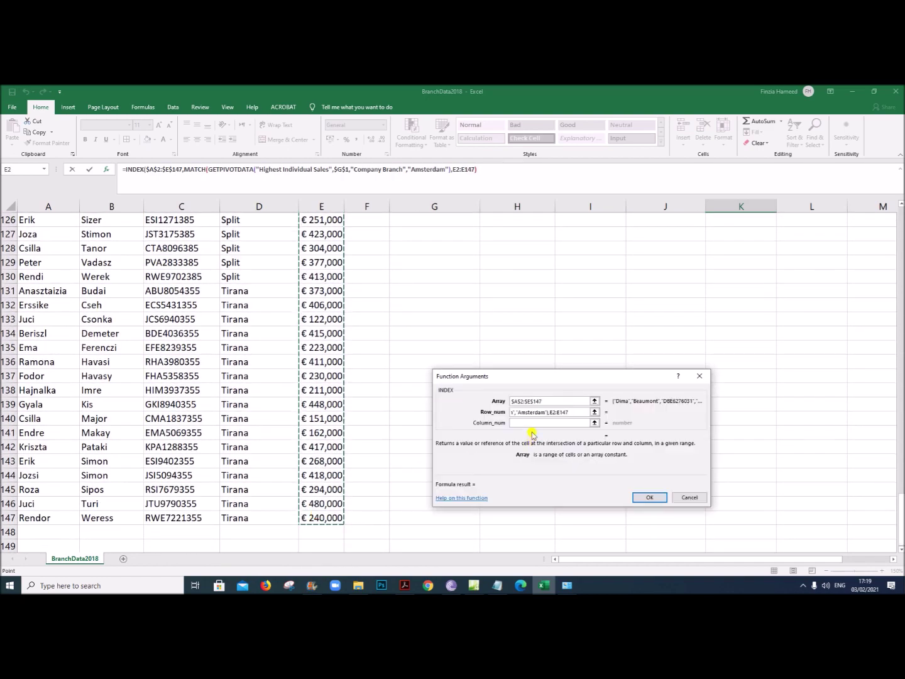
key(F4)
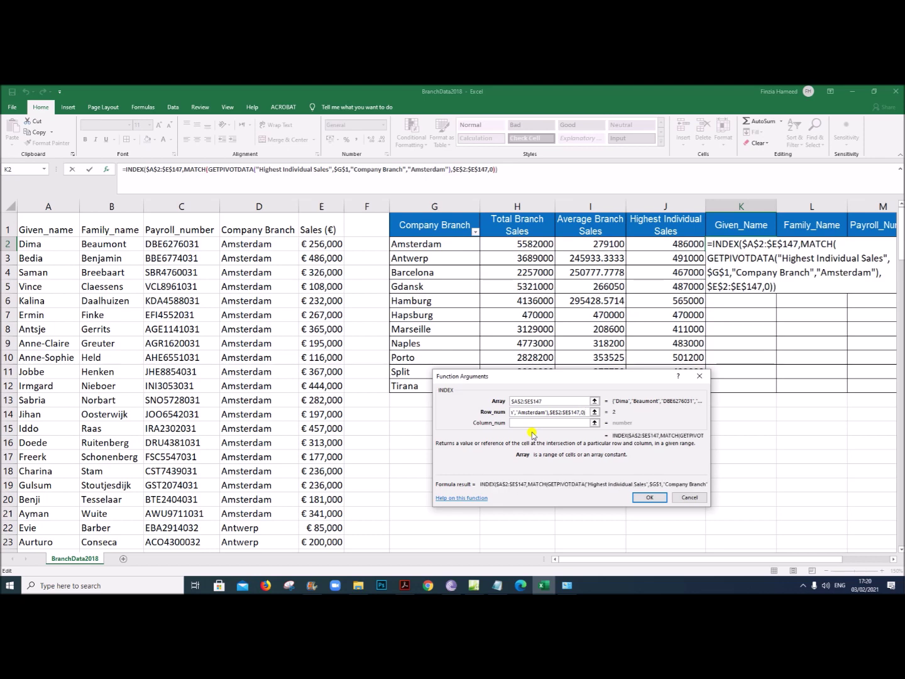
- Set Column_num to 1 and complete the INDEX formula for the Given_Name in K2
click(519, 423)
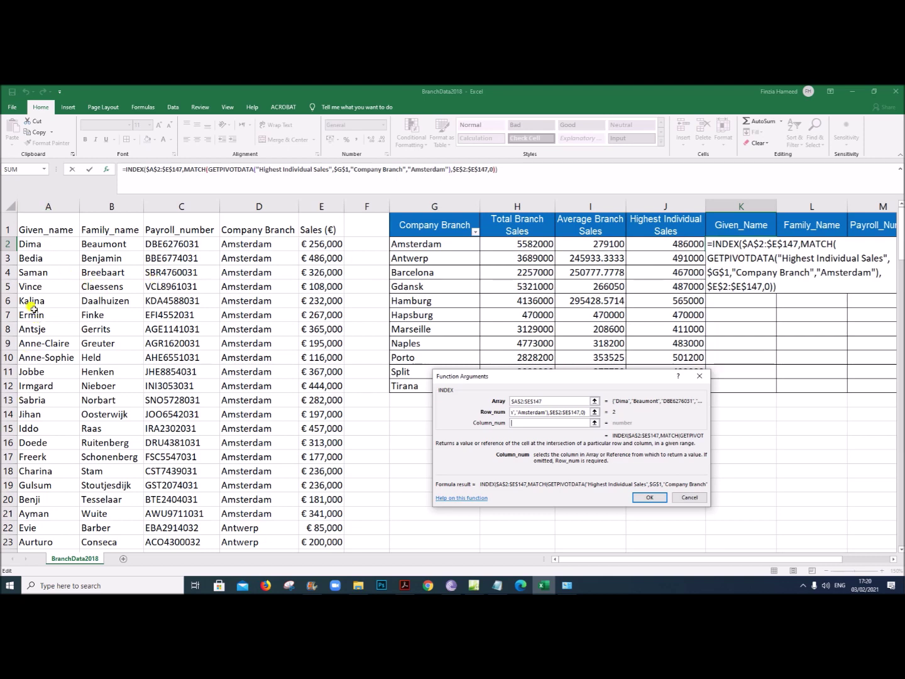
text(1)
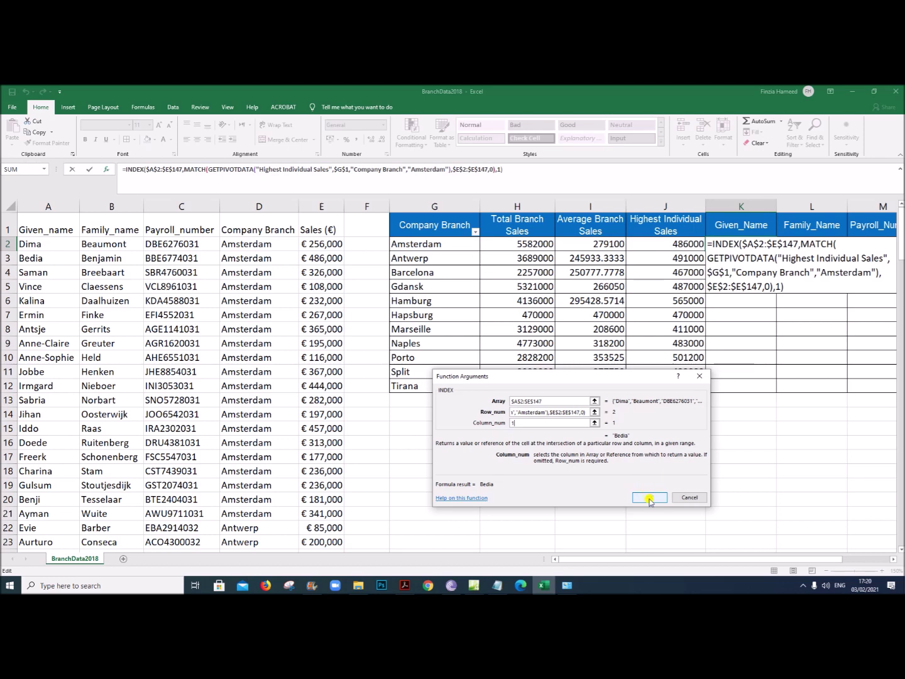
click(649, 498)
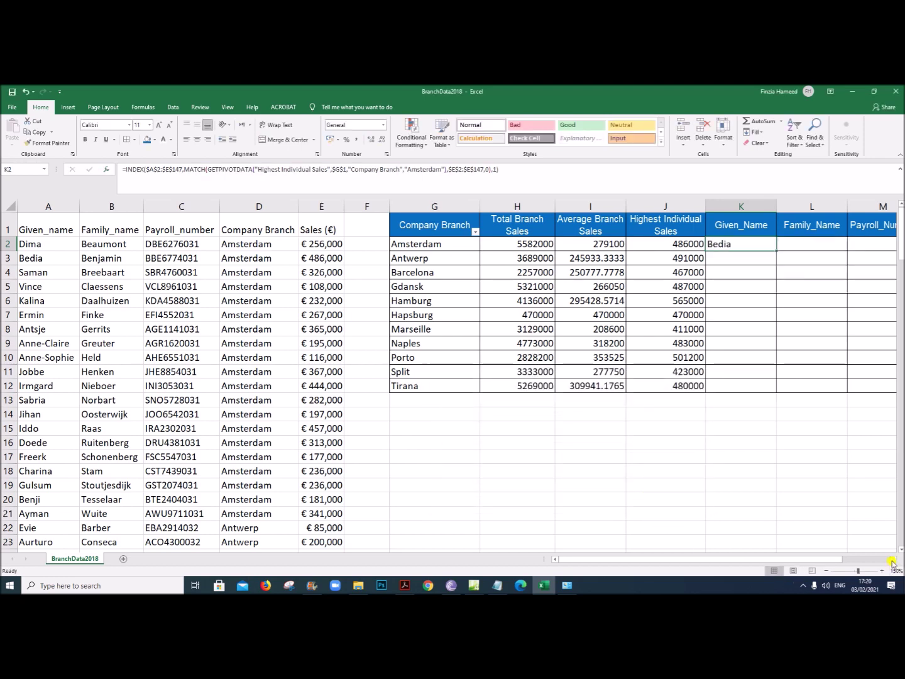
- Replace the fixed text "Amsterdam" in K2's GETPIVOTDATA formula with a reference to cell G2
click(892, 561)
click(892, 560)
click(892, 560)
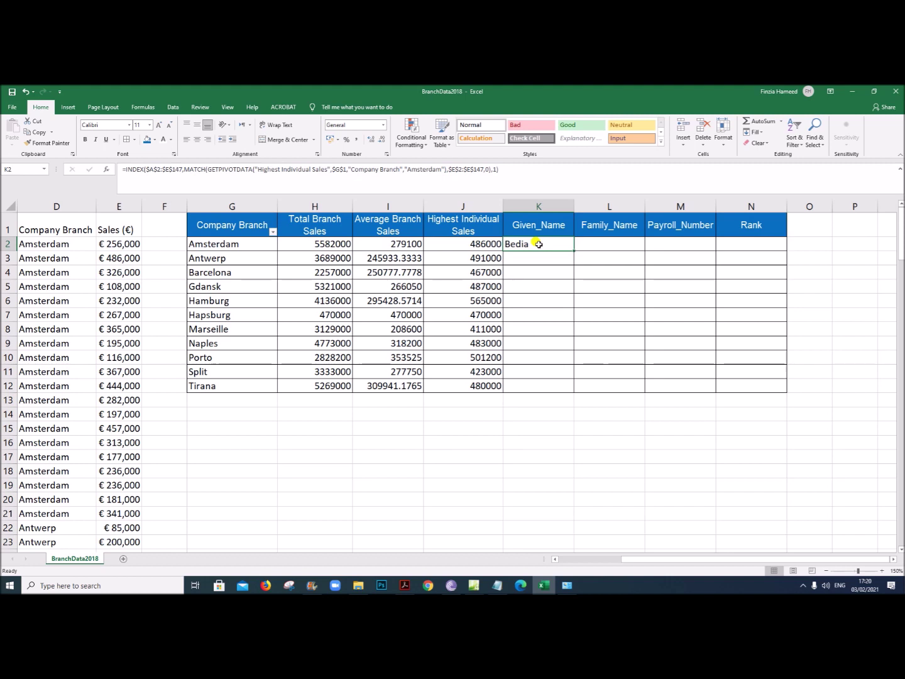
double_click(539, 243)
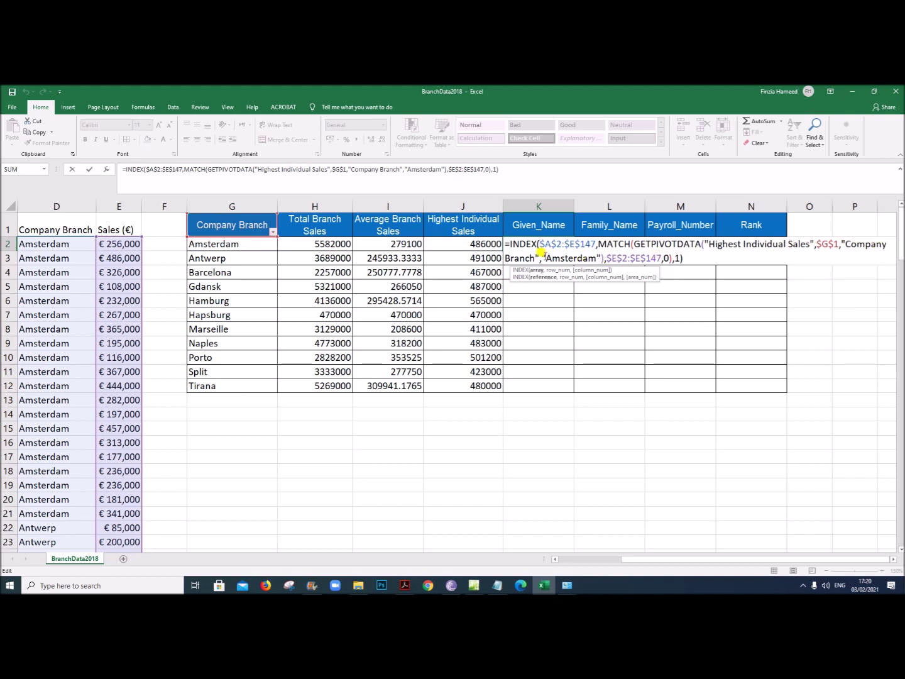
drag(541, 255, 595, 254)
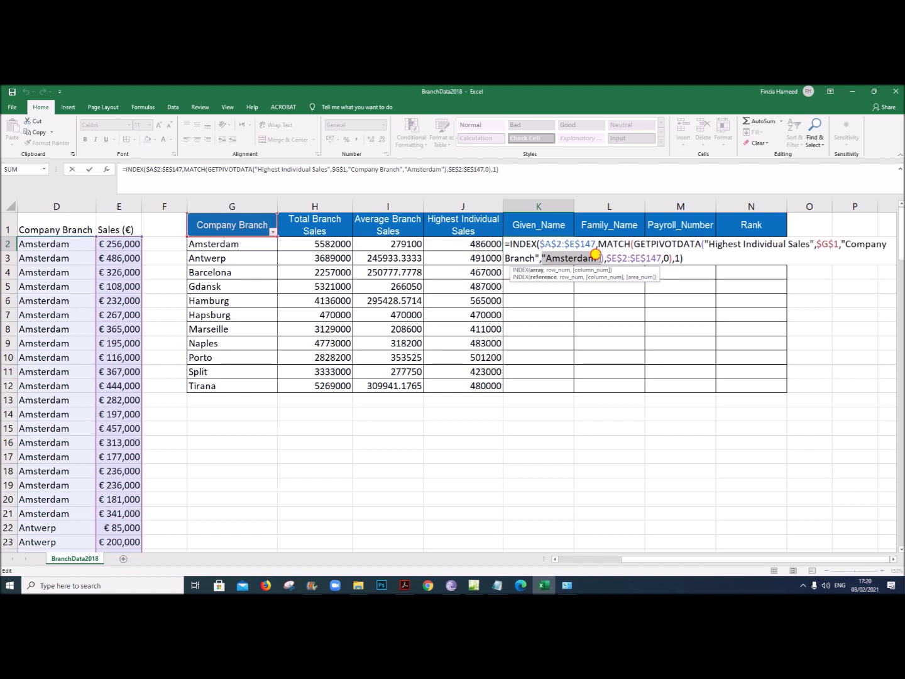
drag(595, 254, 601, 254)
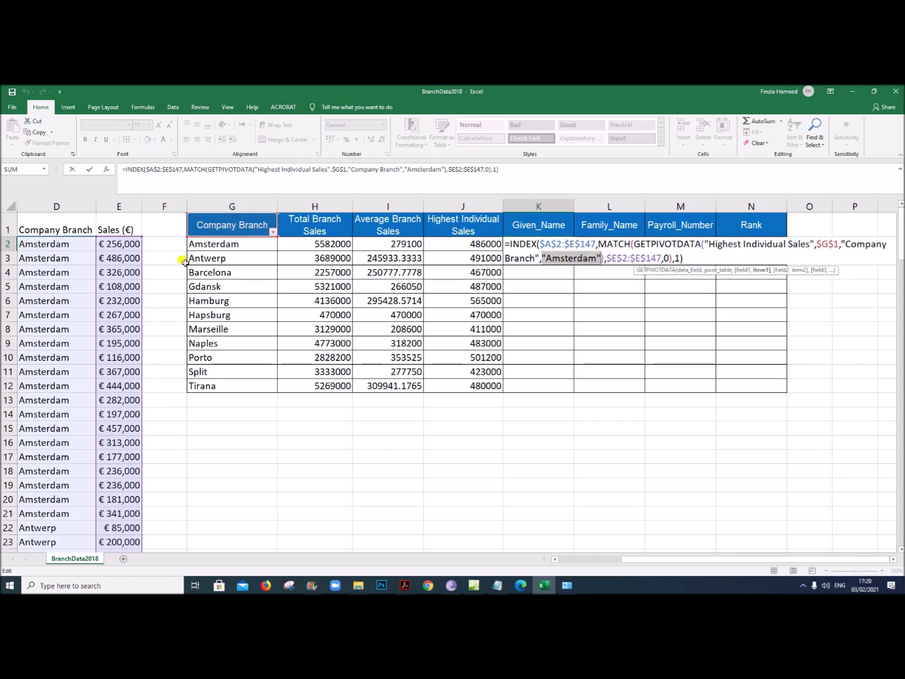
click(212, 242)
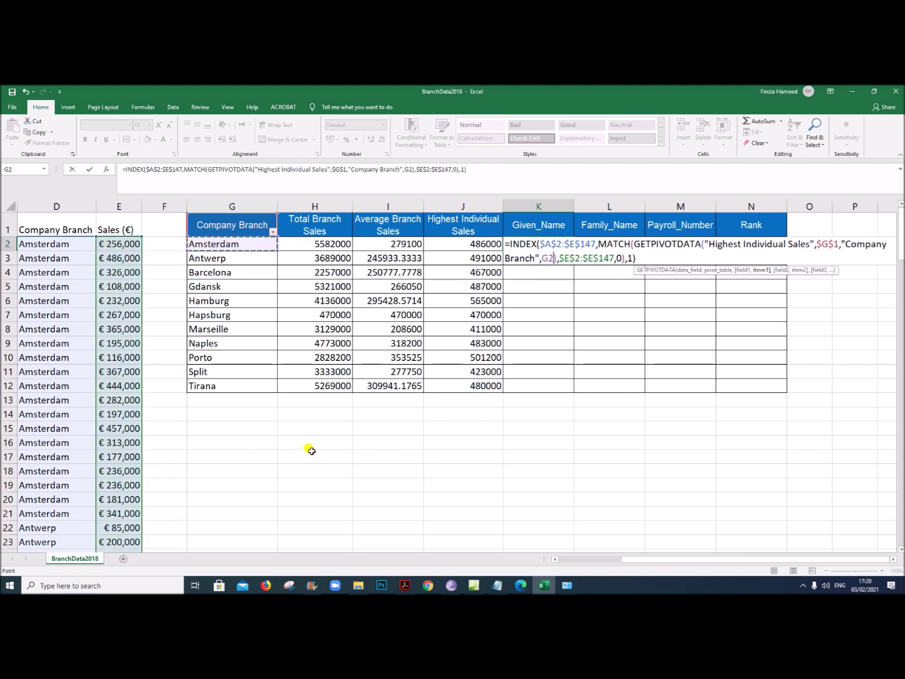
key(ctrl+Return)
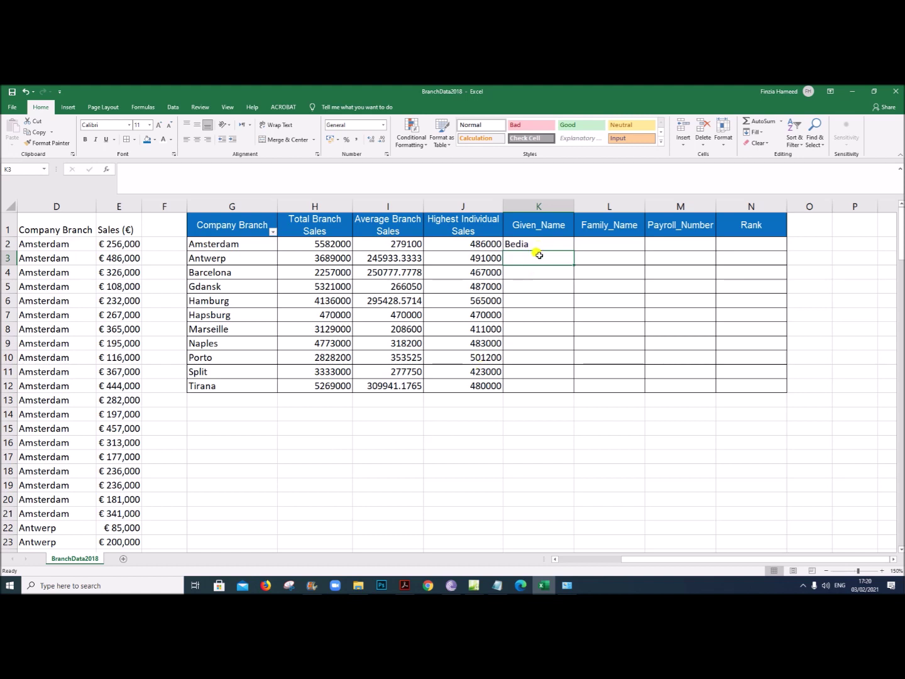
- Review the GETPIVOTDATA lookup in K2's formula, and fill the Given_Name formula down from K2 to K12
double_click(540, 246)
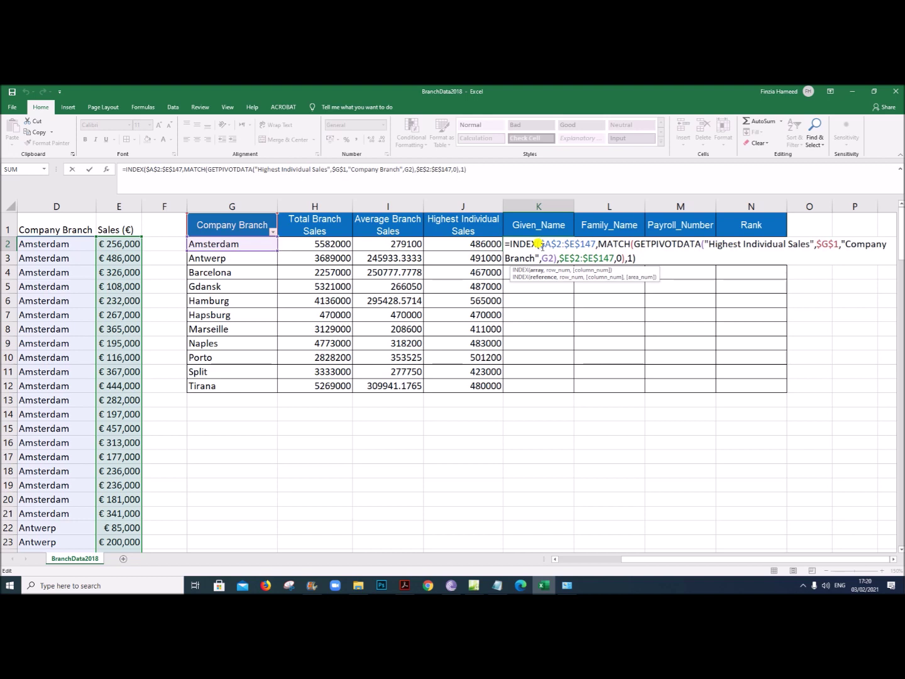
click(643, 243)
drag(634, 244, 549, 257)
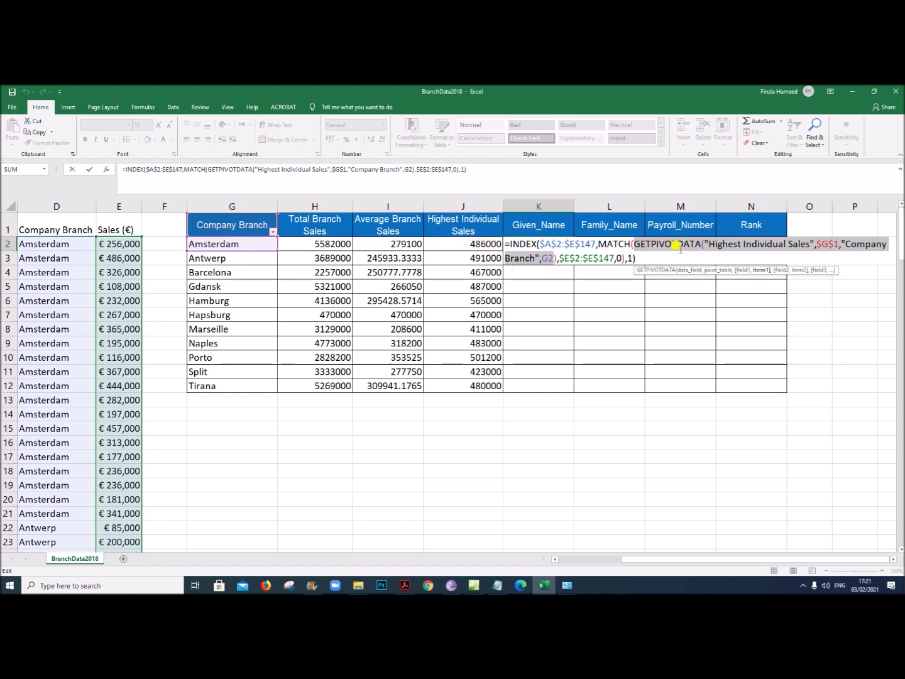
key(Escape)
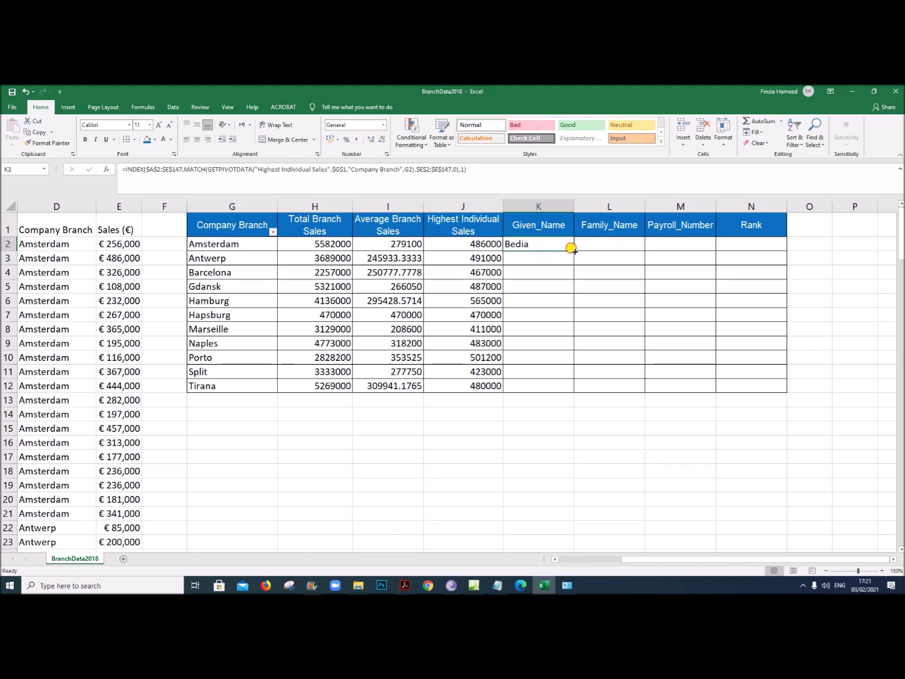
double_click(573, 251)
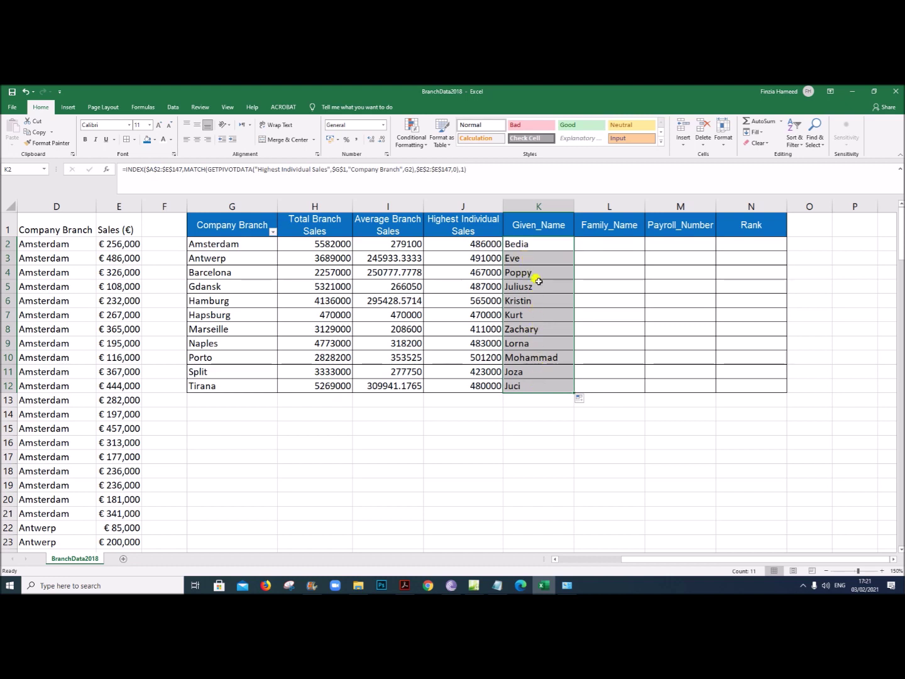
click(534, 259)
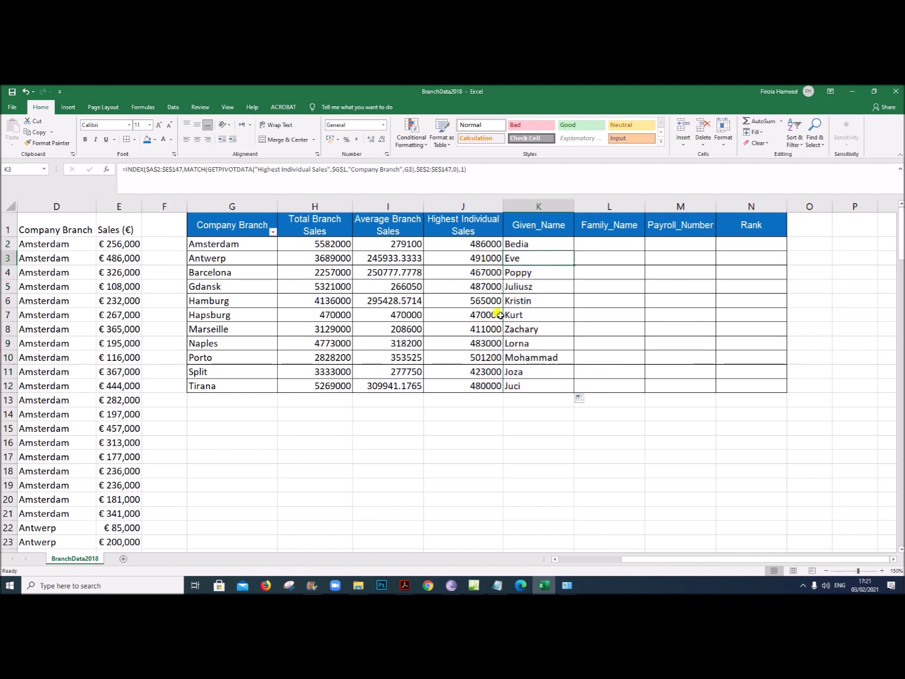
- Change the G2 reference in K2's formula to the mixed reference $G2 and copy the formula across to L2 and M2
click(584, 244)
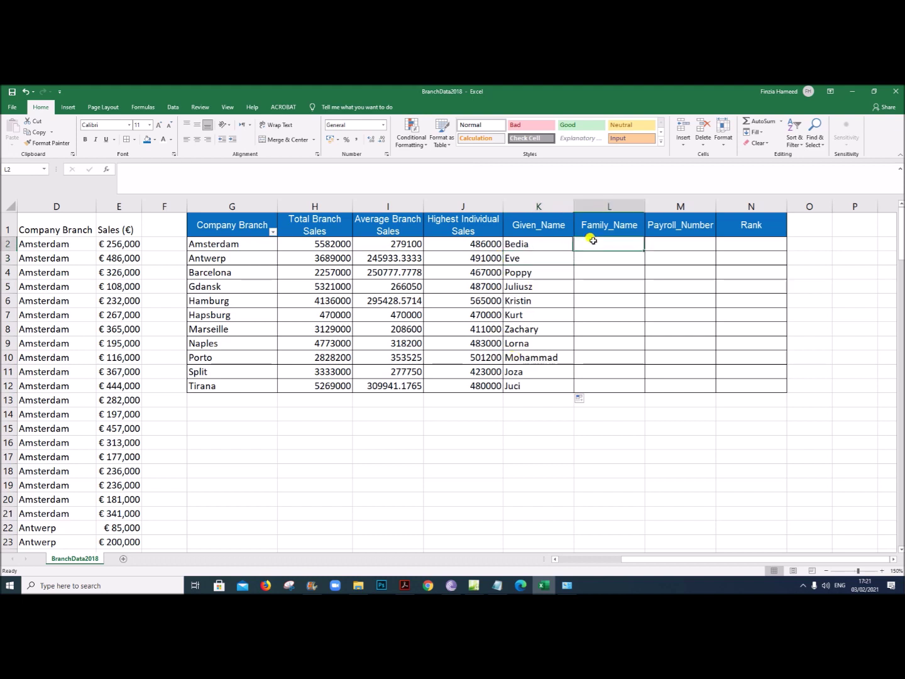
double_click(558, 247)
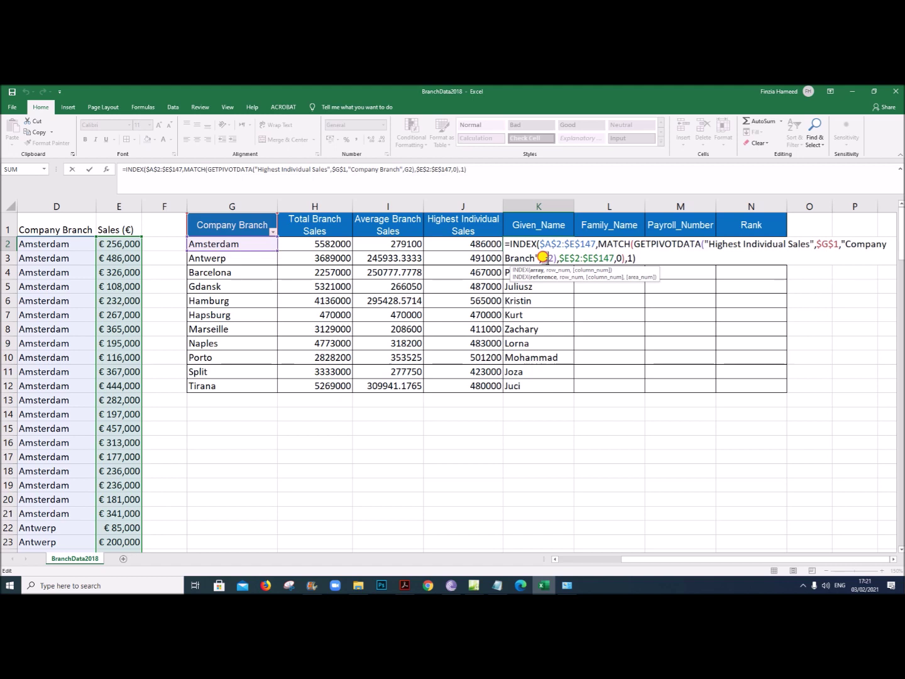
click(543, 257)
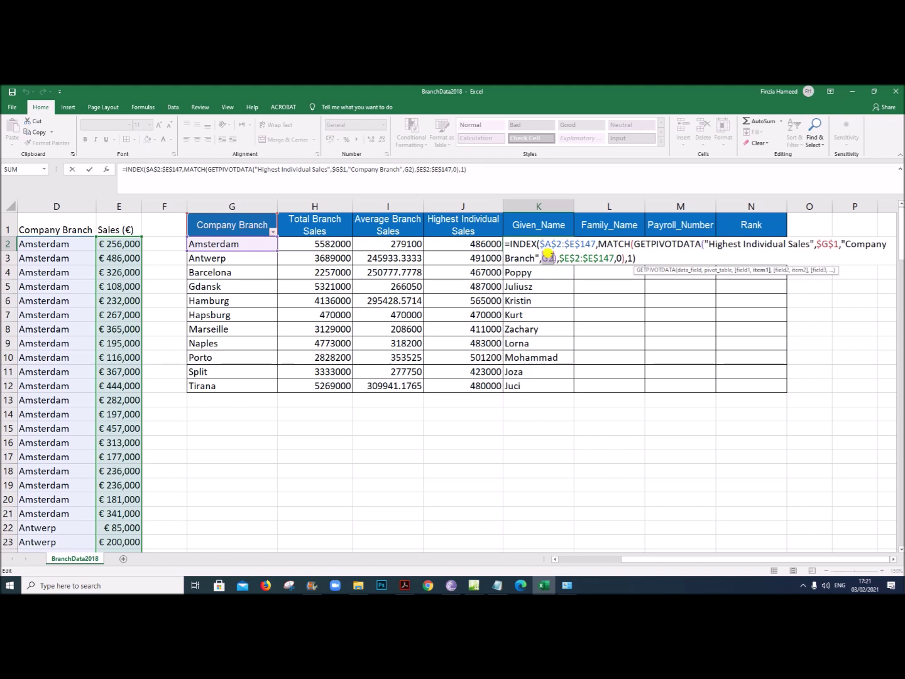
key(F4)
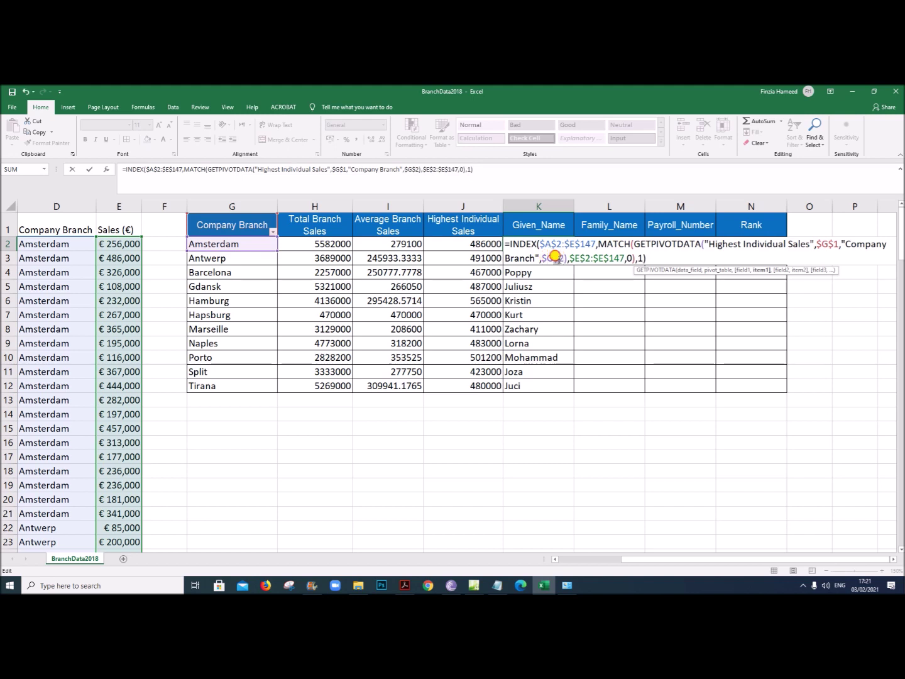
key(F4)
key(F4)
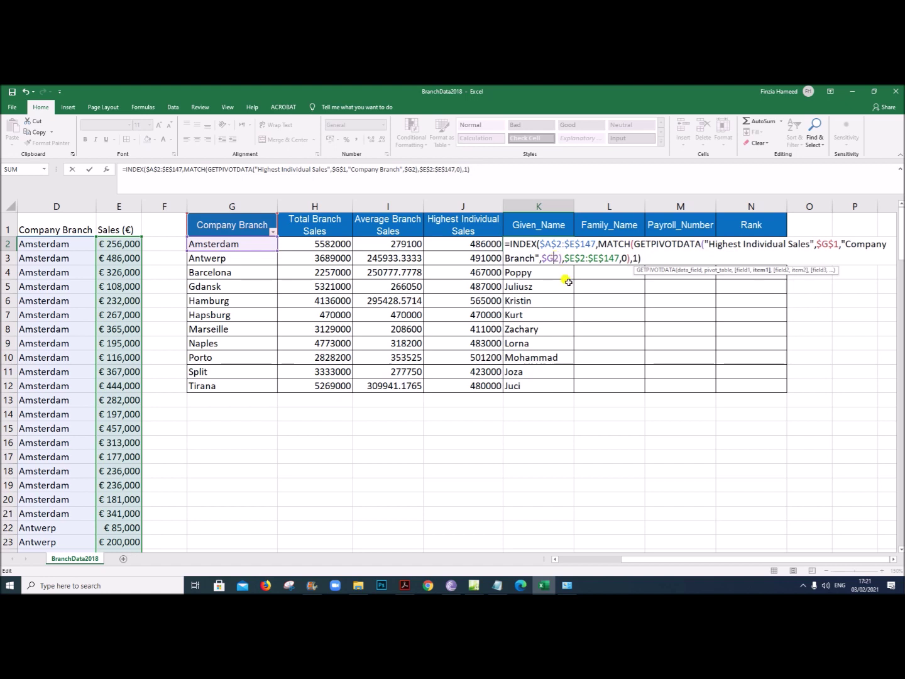
key(Return)
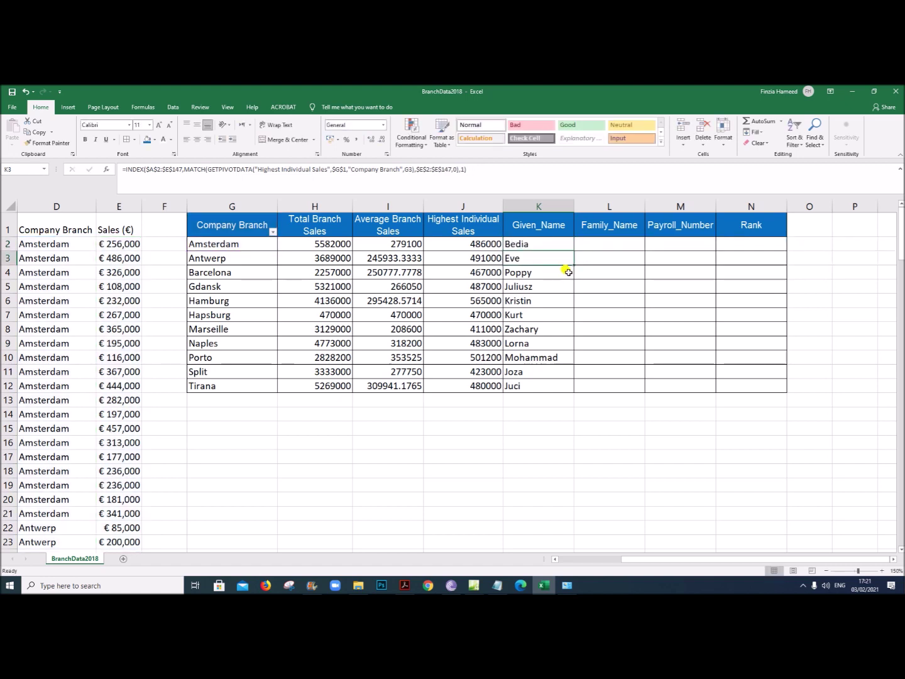
click(565, 247)
drag(572, 249, 680, 245)
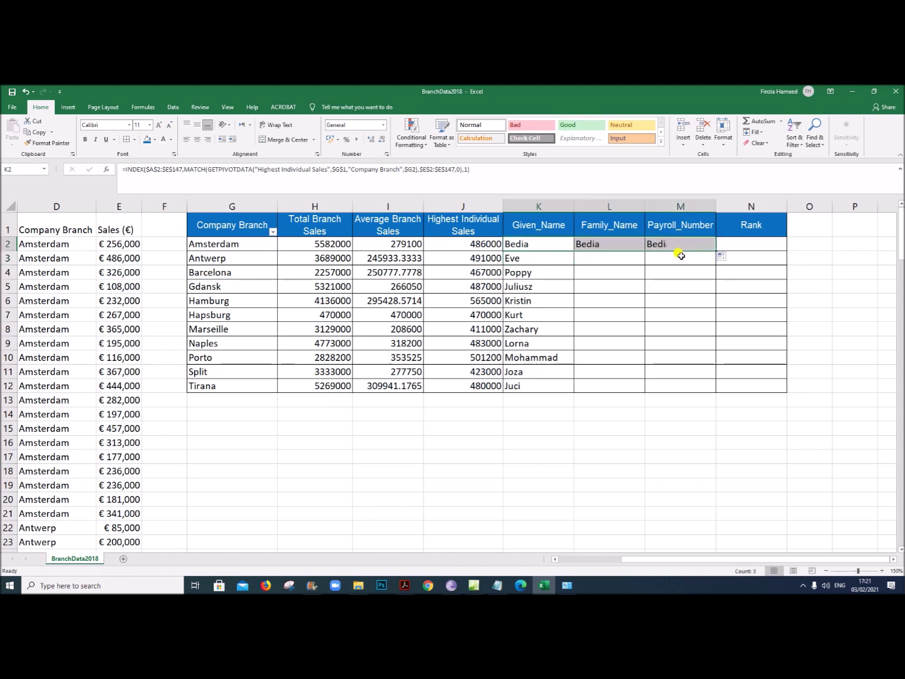
- Set the INDEX column number in L2 to 2 and fill the Family_Name formula down to L12
double_click(614, 243)
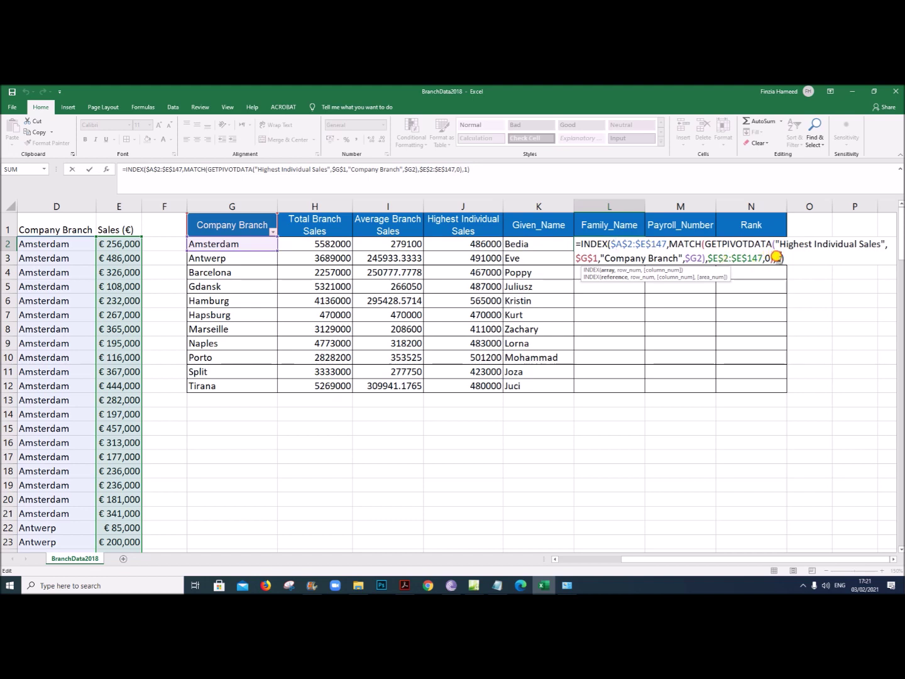
double_click(778, 258)
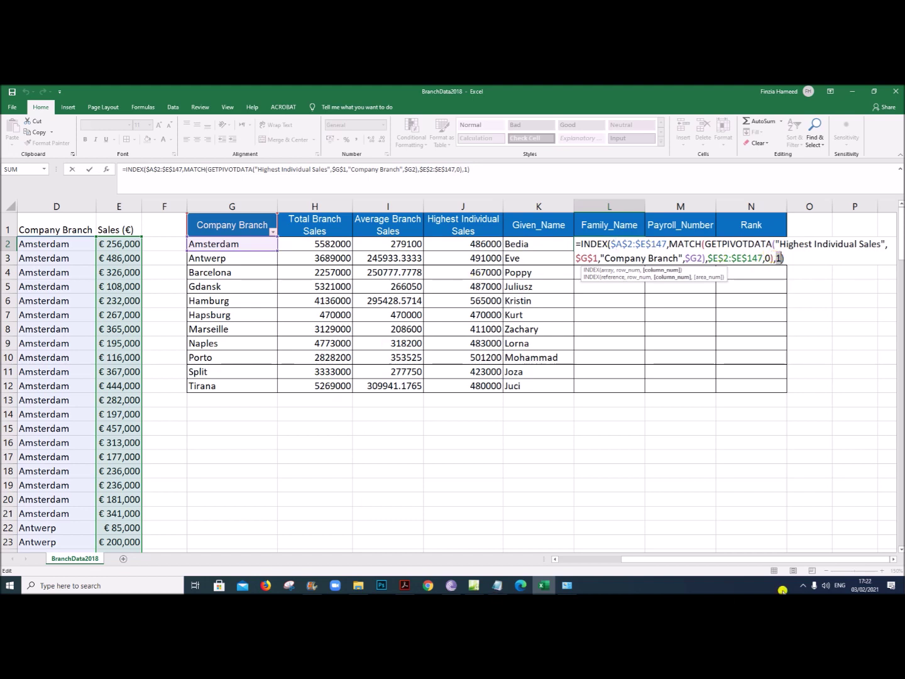
drag(706, 561, 727, 559)
text(2)
key(Return)
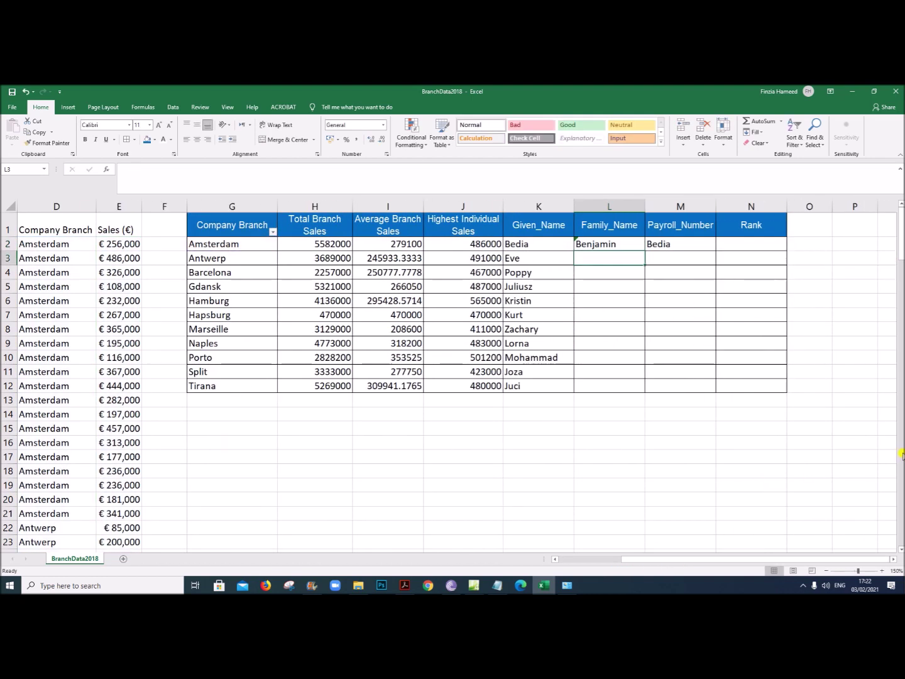
click(624, 246)
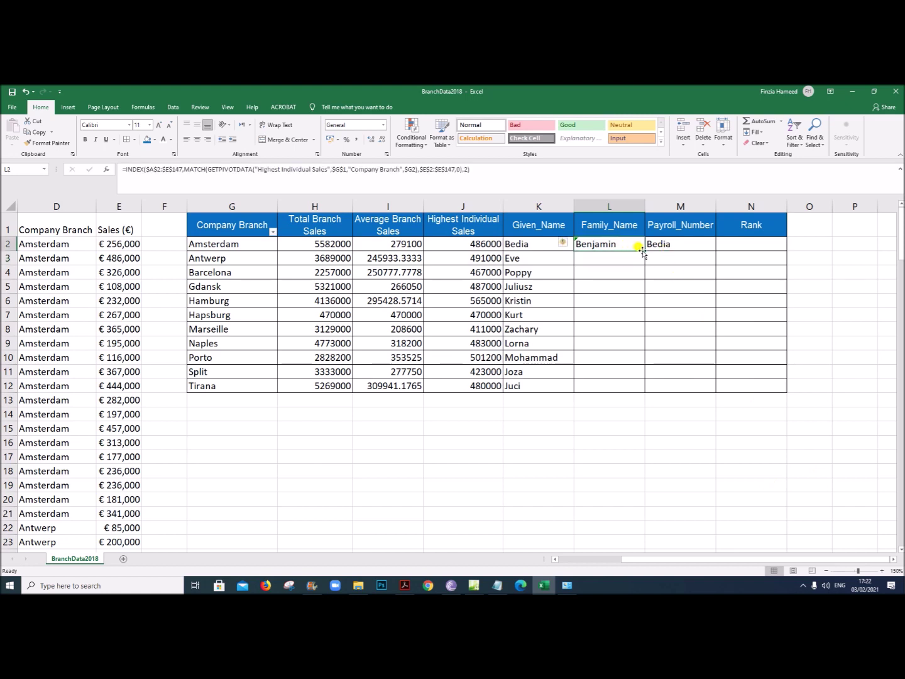
double_click(640, 250)
- Set the INDEX column number in M2 to 3 and fill the Payroll_Number formula down to M12
double_click(648, 243)
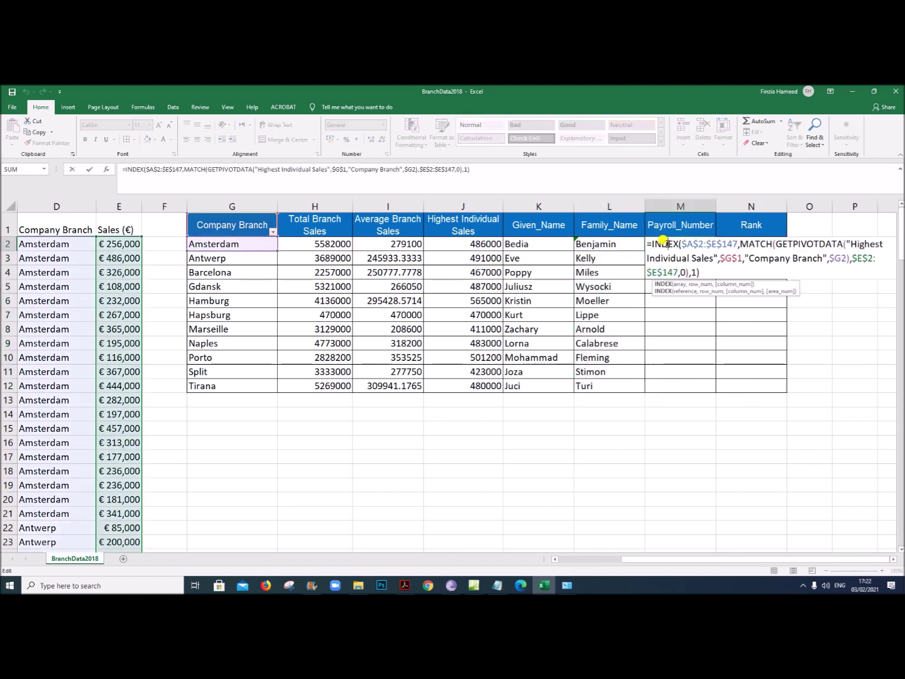
mouse_move(647, 560)
mouse_down()
mouse_move(572, 564)
mouse_move(659, 563)
mouse_up()
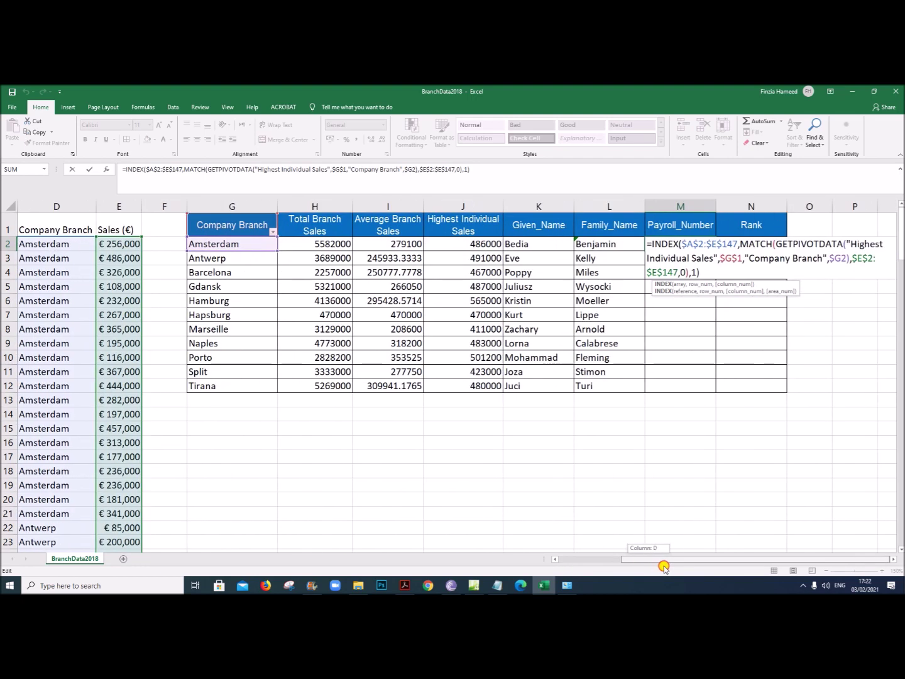
click(691, 271)
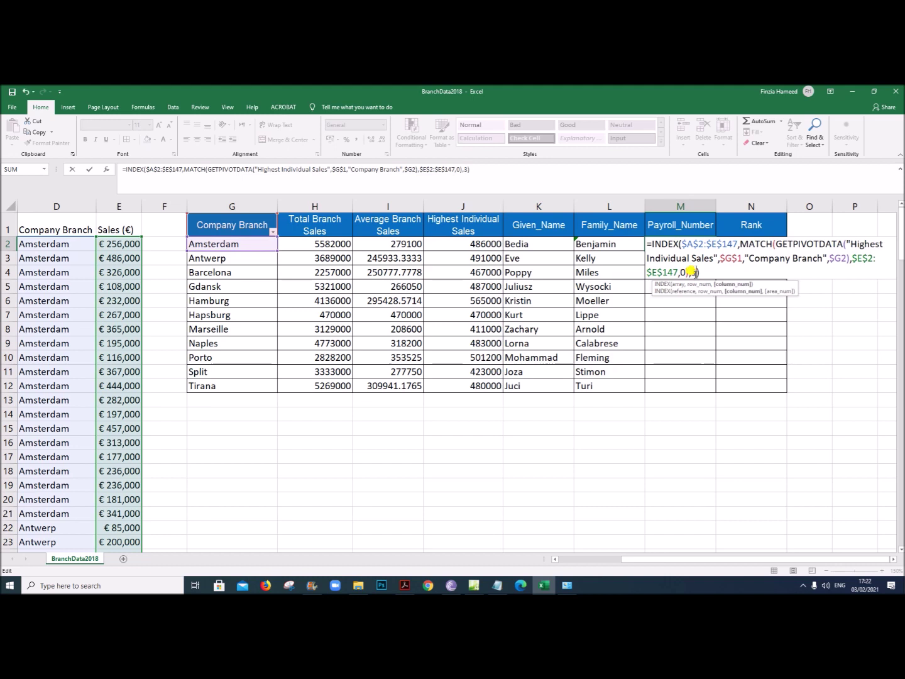
key(Return)
click(696, 245)
double_click(715, 250)
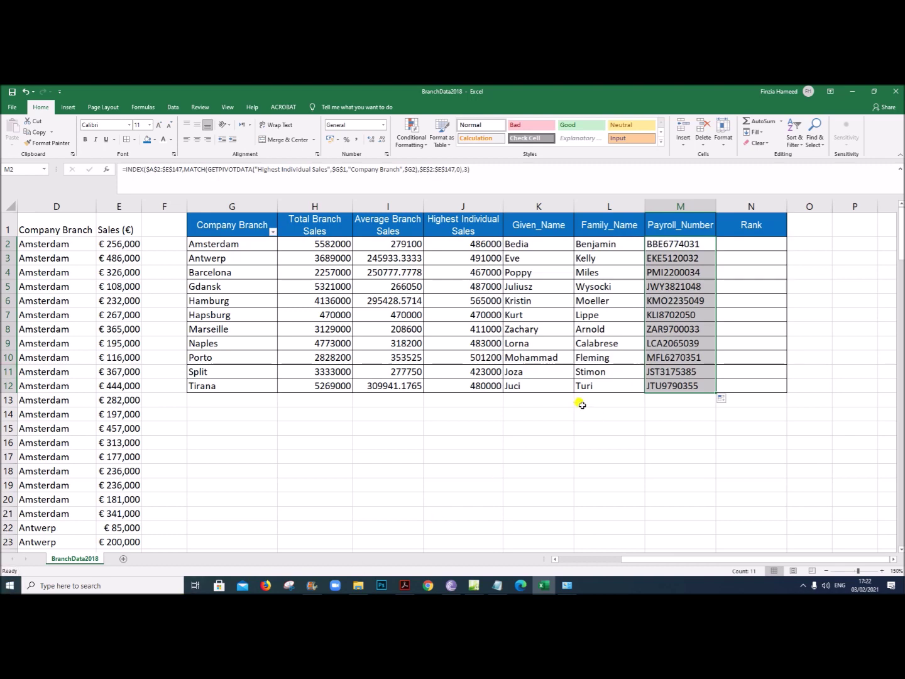
- Switch to the exam paper in Adobe Acrobat, read the column N Rank and branch order requirements, and return to the Excel workbook
click(405, 585)
scroll(394, 476, down, 2)
drag(181, 367, 716, 364)
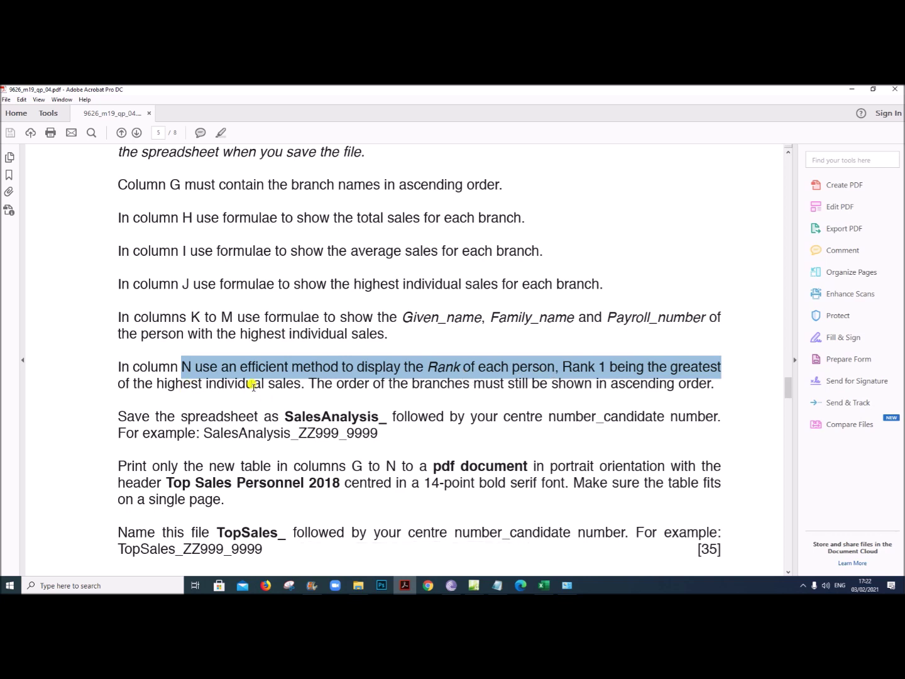
drag(316, 380, 720, 385)
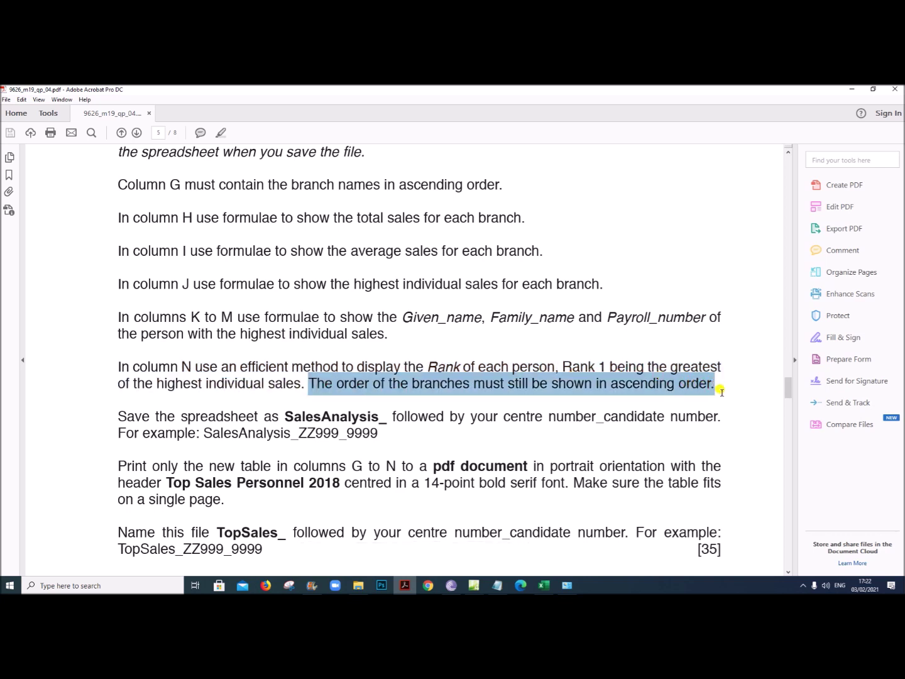
click(544, 585)
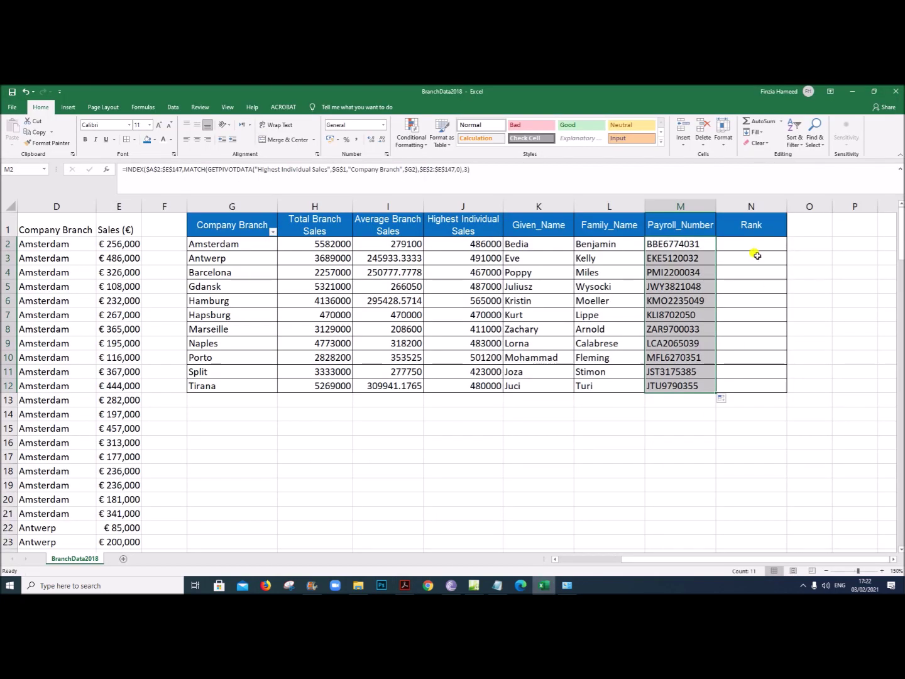
- Start a RANK function in N2 with Amsterdam's highest individual sales in J2 as the Number argument
click(752, 247)
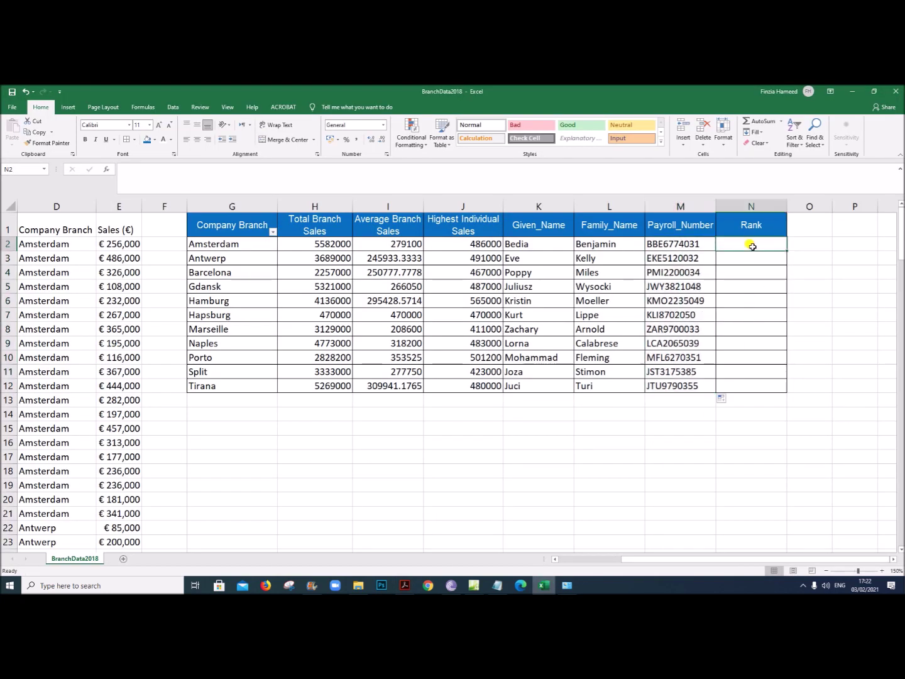
text(=RA)
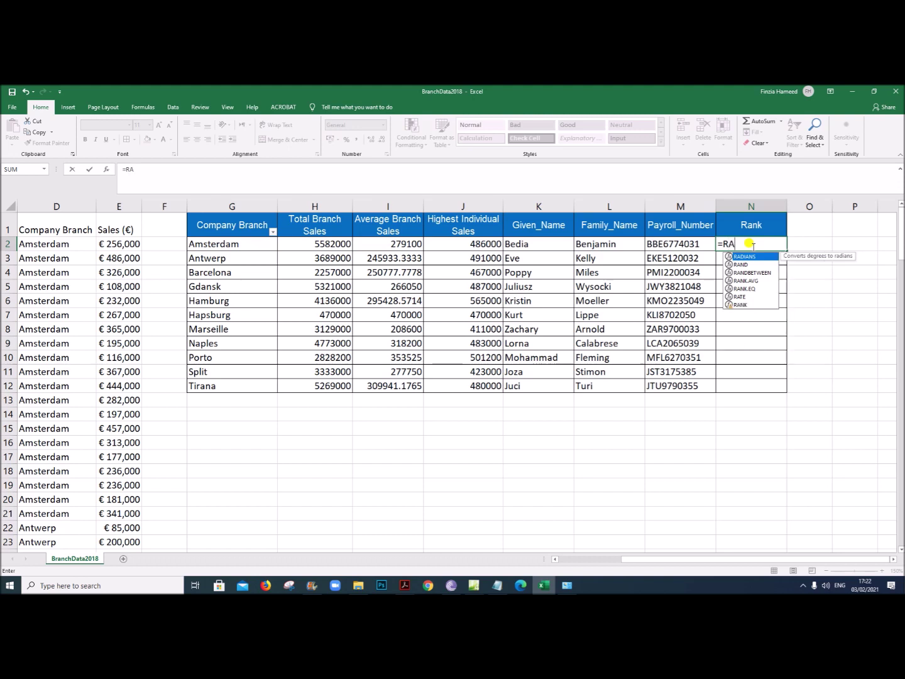
text(NK()
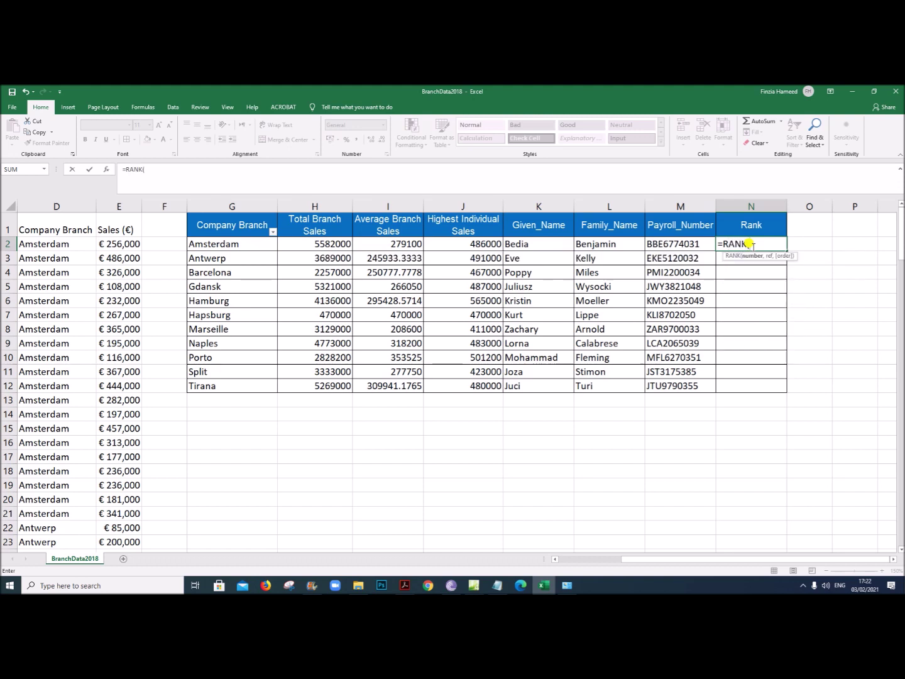
click(105, 169)
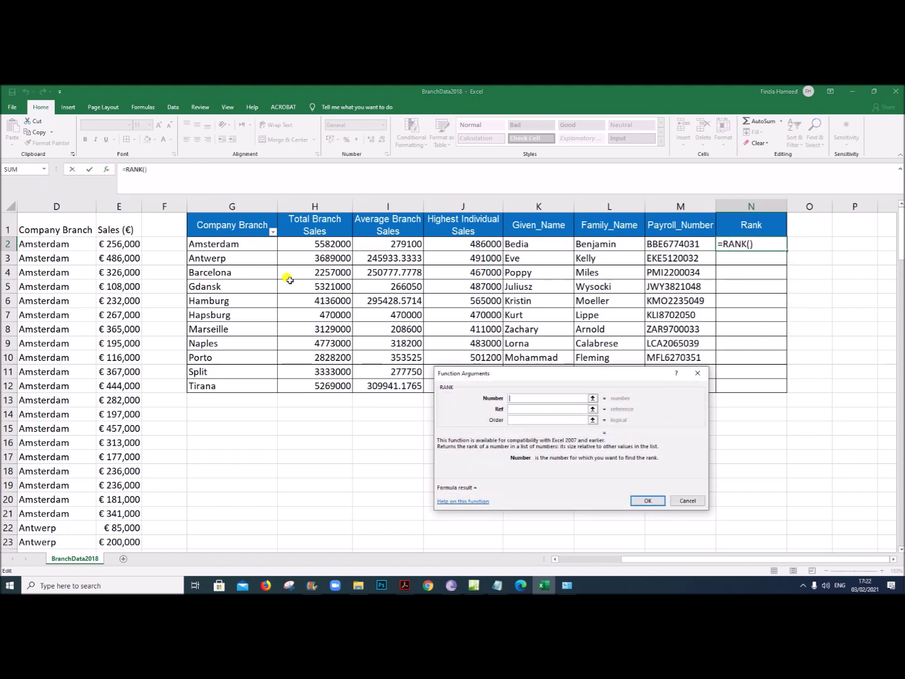
drag(551, 376, 623, 377)
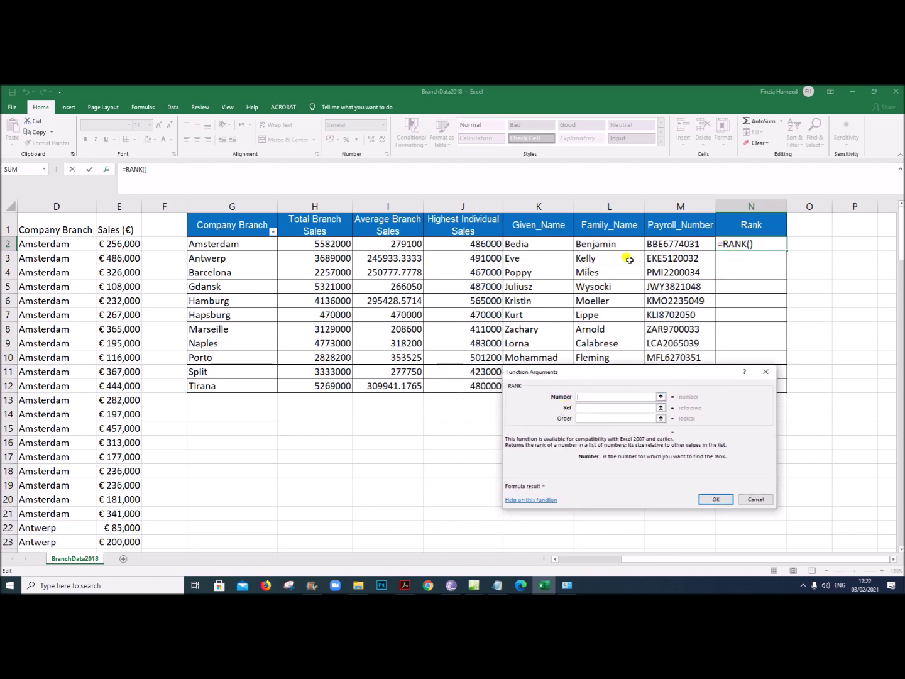
click(487, 245)
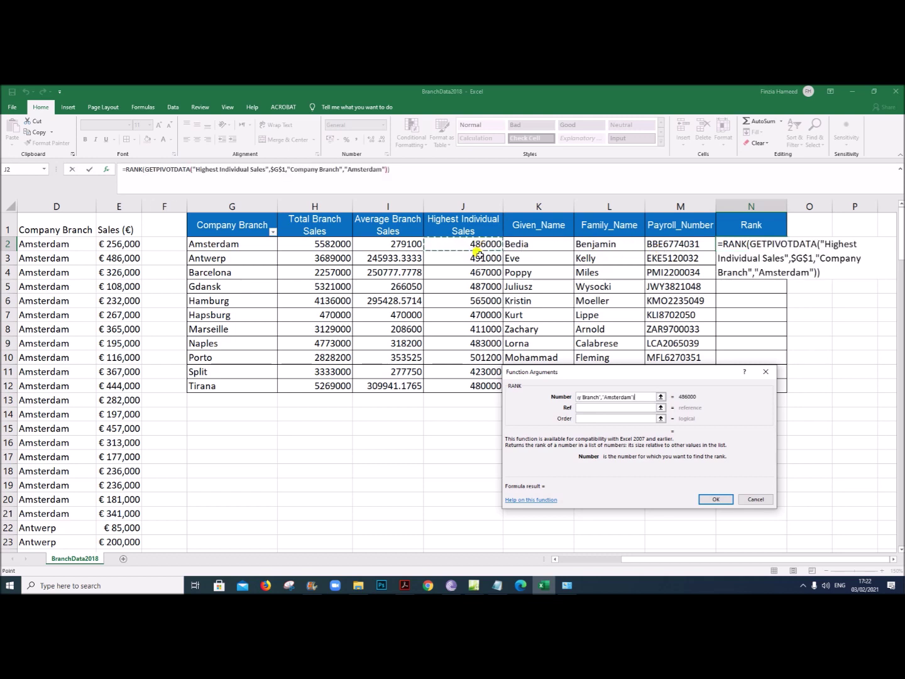
- Set RANK's Ref argument to the highest individual sales range J2:J12 as the absolute reference $J$2:$J$12
click(581, 407)
drag(474, 242, 474, 381)
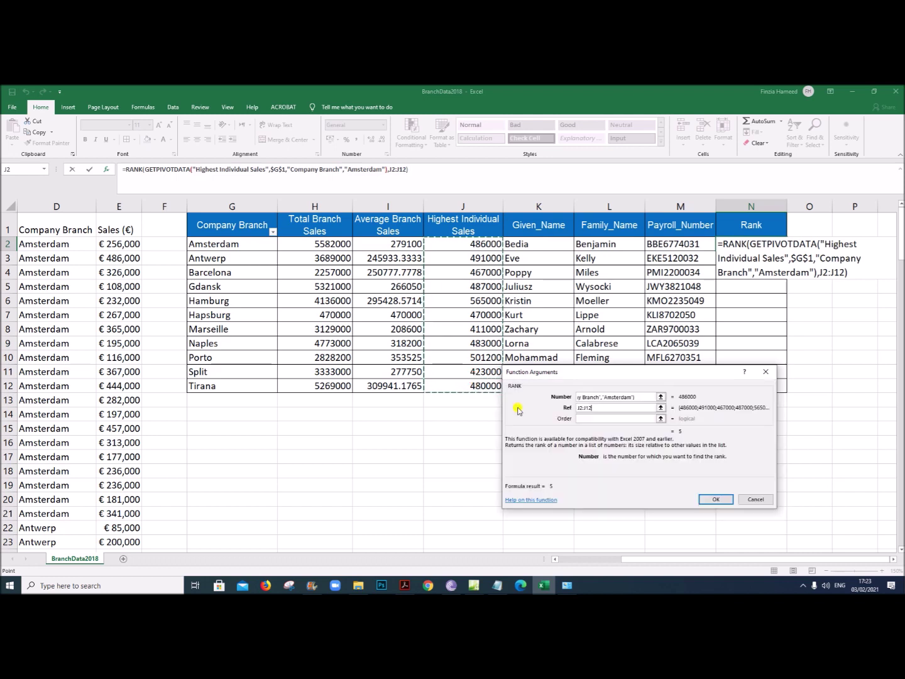
drag(601, 408, 550, 410)
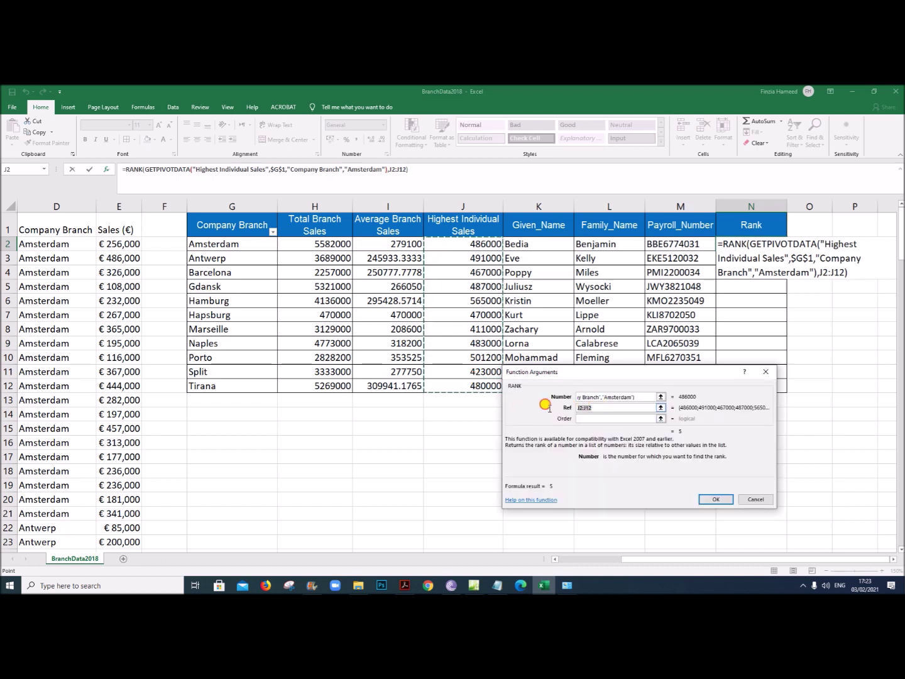
key(F4)
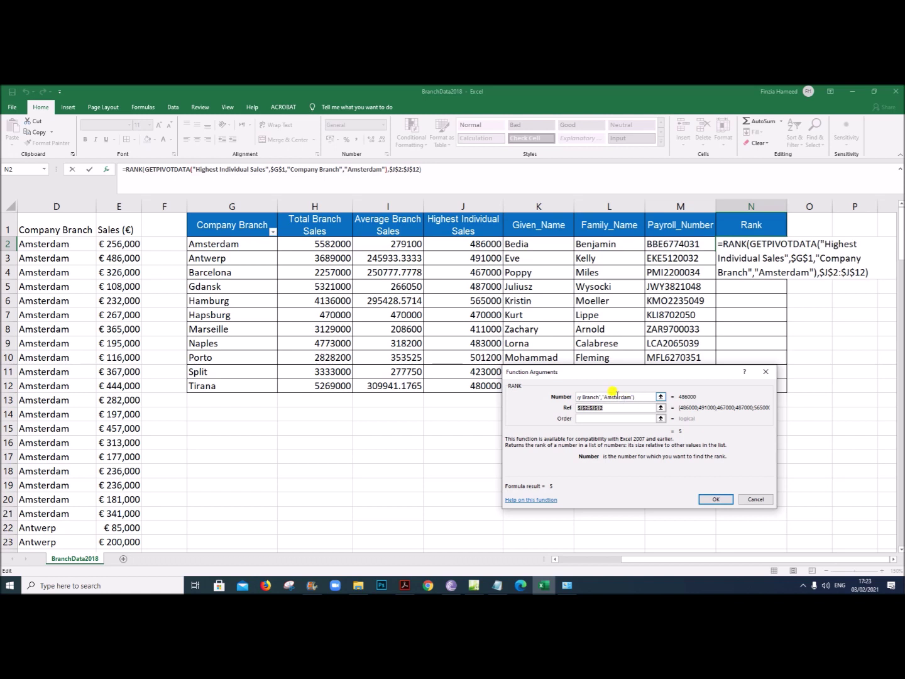
- Replace "Amsterdam" in RANK's Number argument with the cell reference G2 and fill the Rank formula down to N12
click(629, 398)
key(BackSpace)
key(BackSpace)
key(BackSpace)
key(BackSpace)
key(BackSpace)
key(BackSpace)
key(BackSpace)
key(BackSpace)
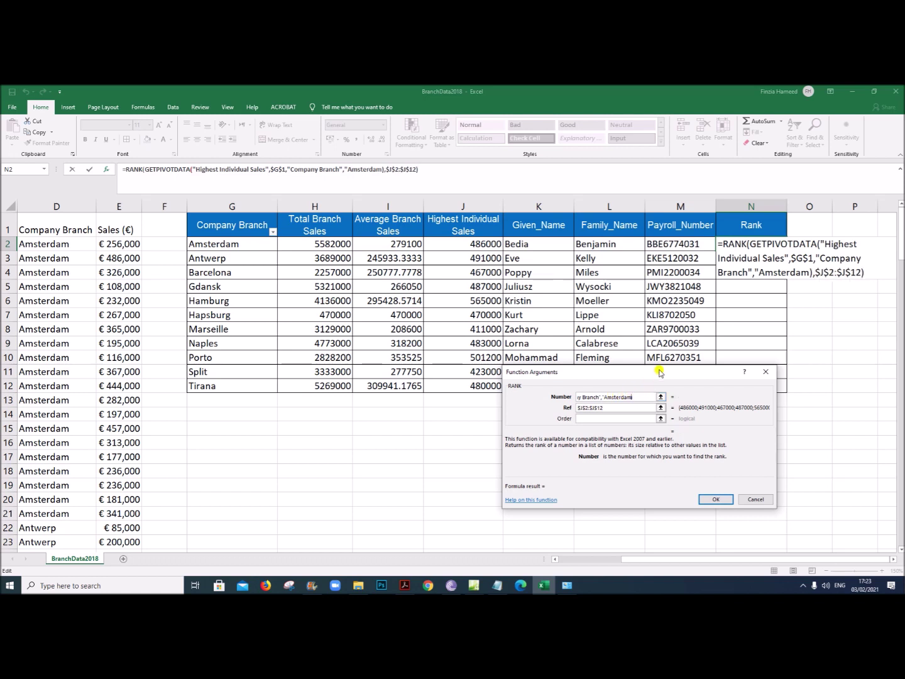
key(BackSpace)
key(BackSpace)
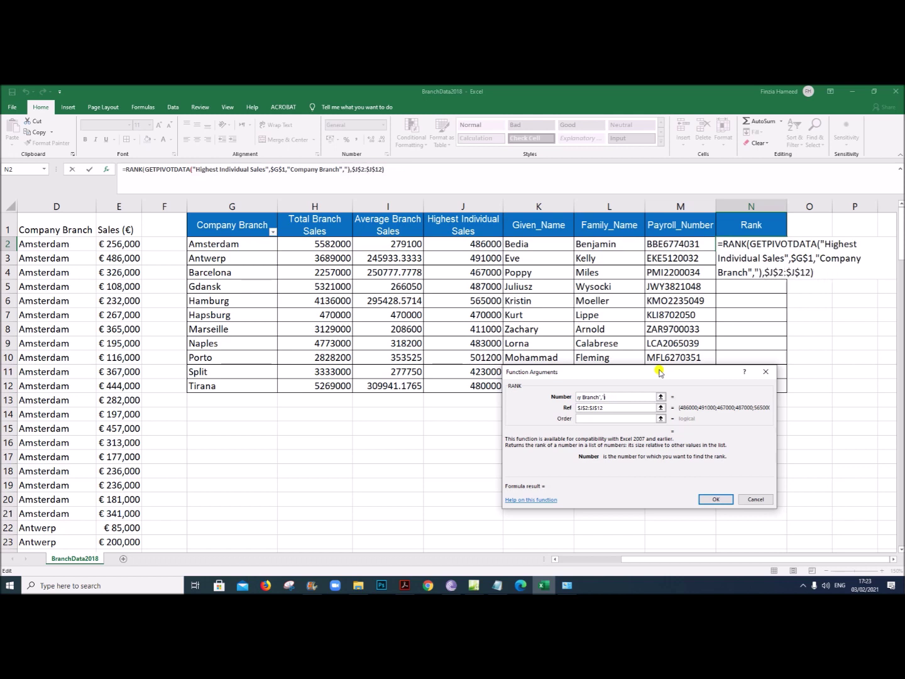
key(BackSpace)
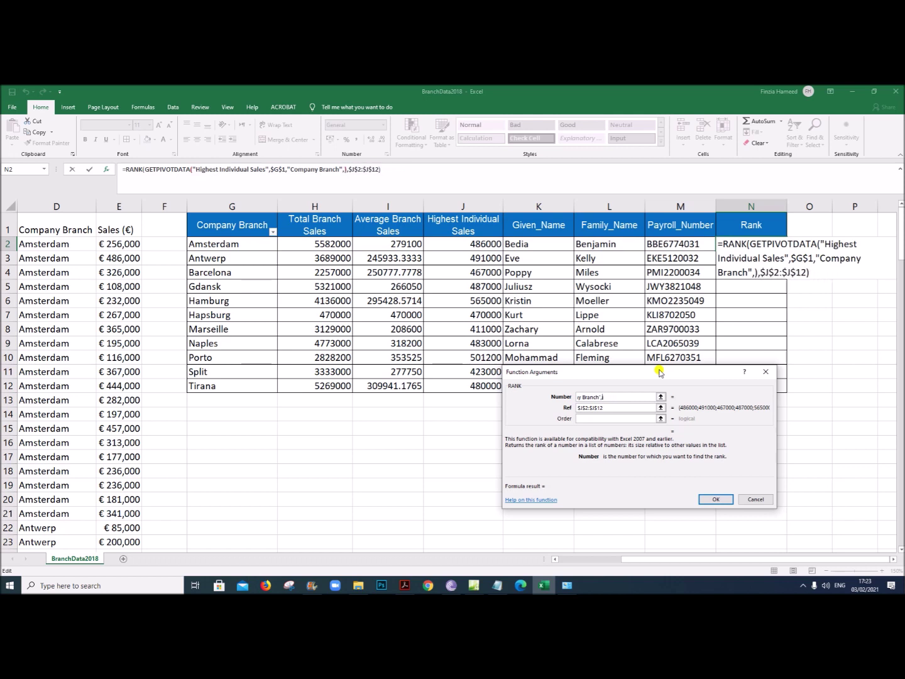
click(206, 246)
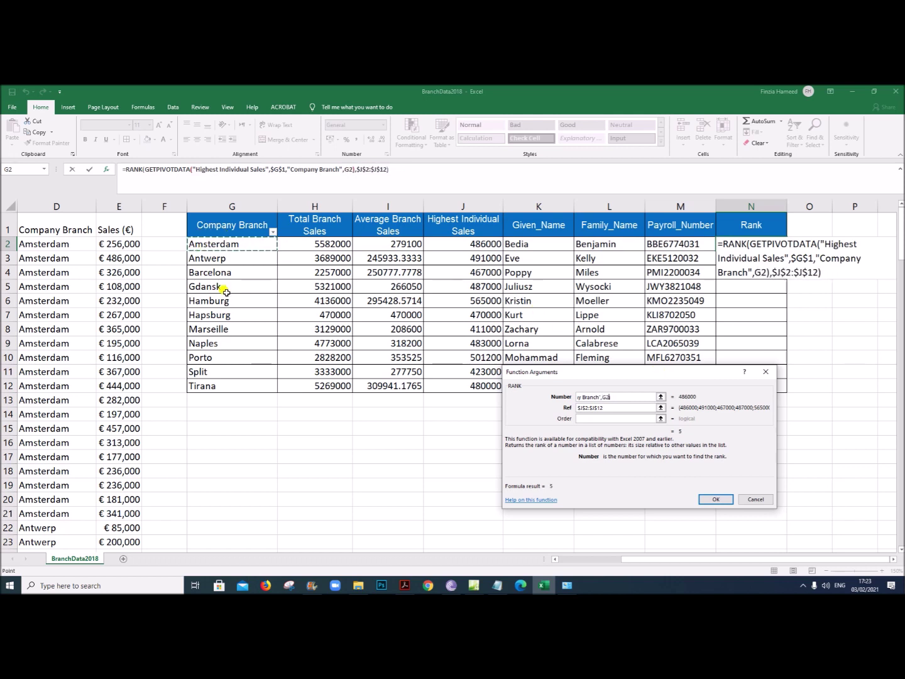
key(Return)
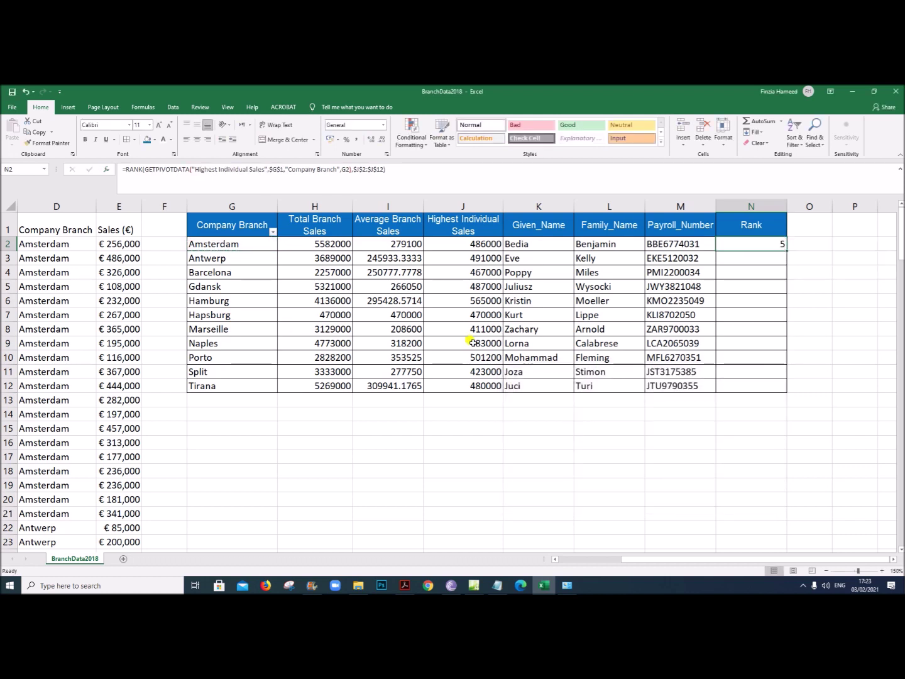
double_click(785, 251)
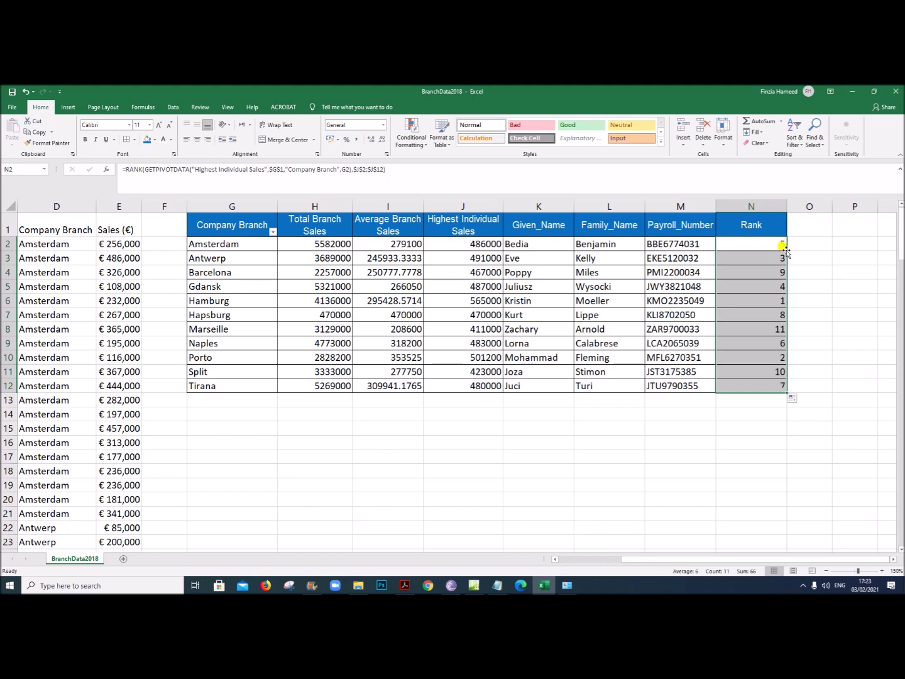
click(753, 459)
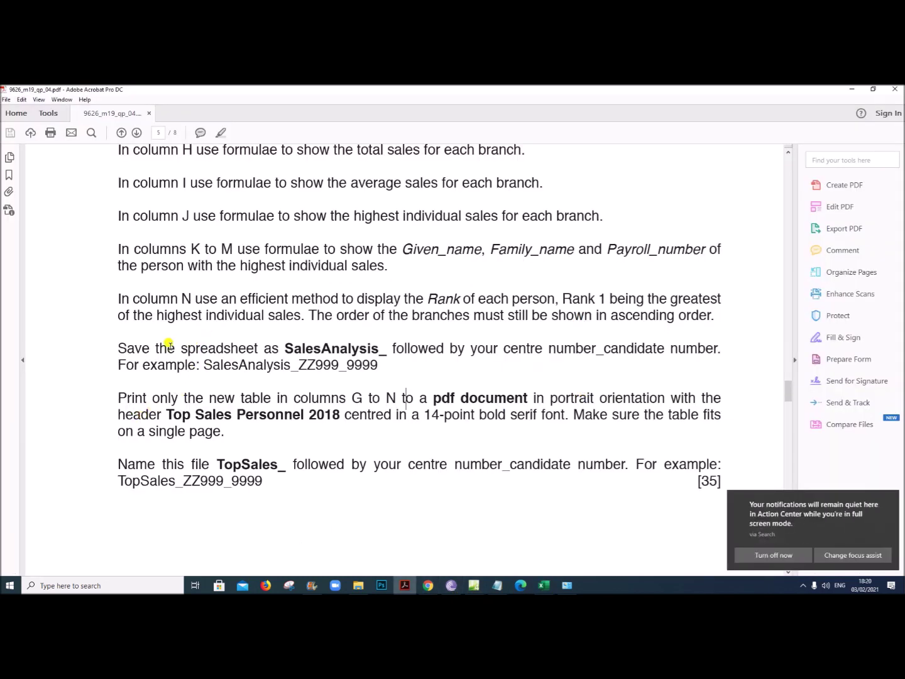
- Read the exam paper's save instruction, return to Excel and save the workbook as SalesAnalysis_ZZ123_1234 in March 2019 P4, type Excel Workbook
drag(116, 343, 610, 347)
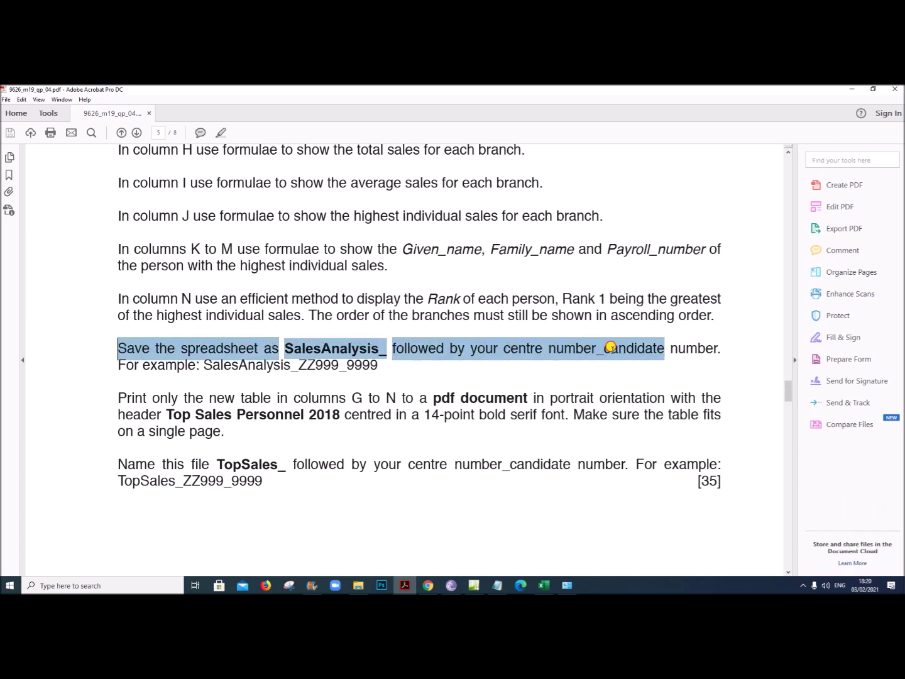
click(544, 585)
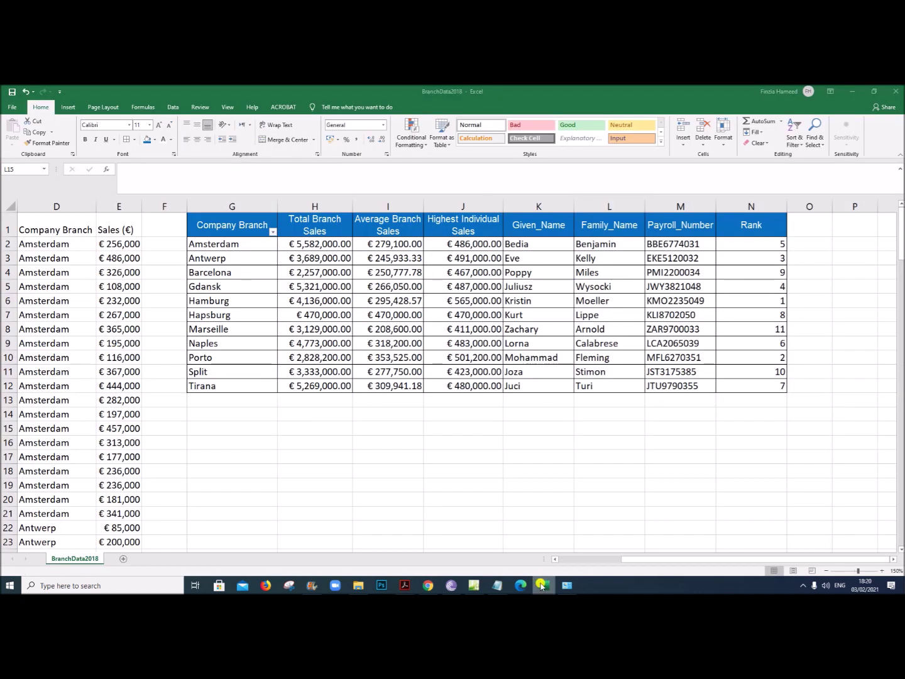
click(465, 299)
click(6, 103)
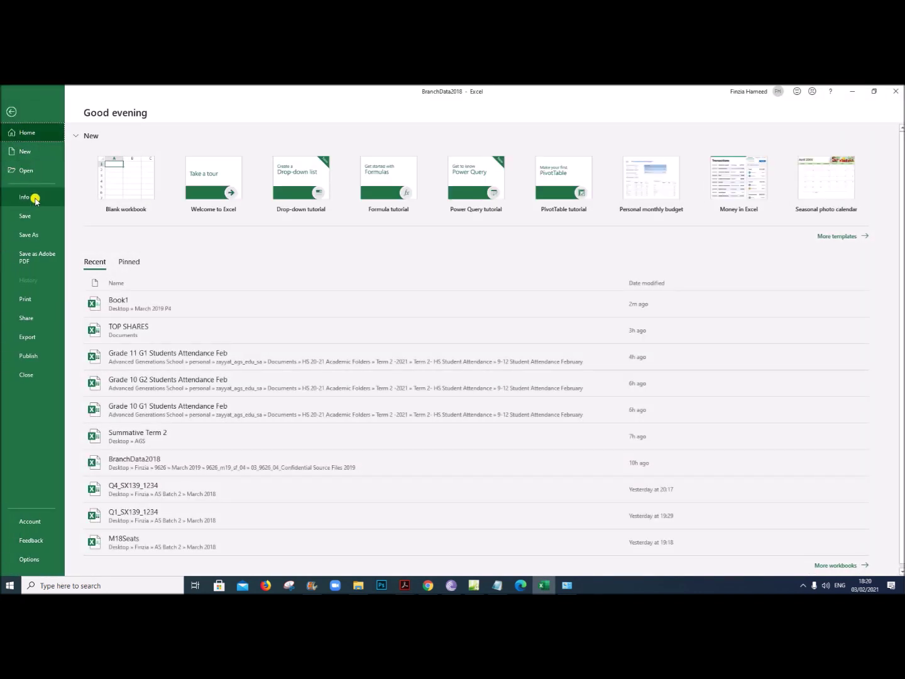
click(53, 237)
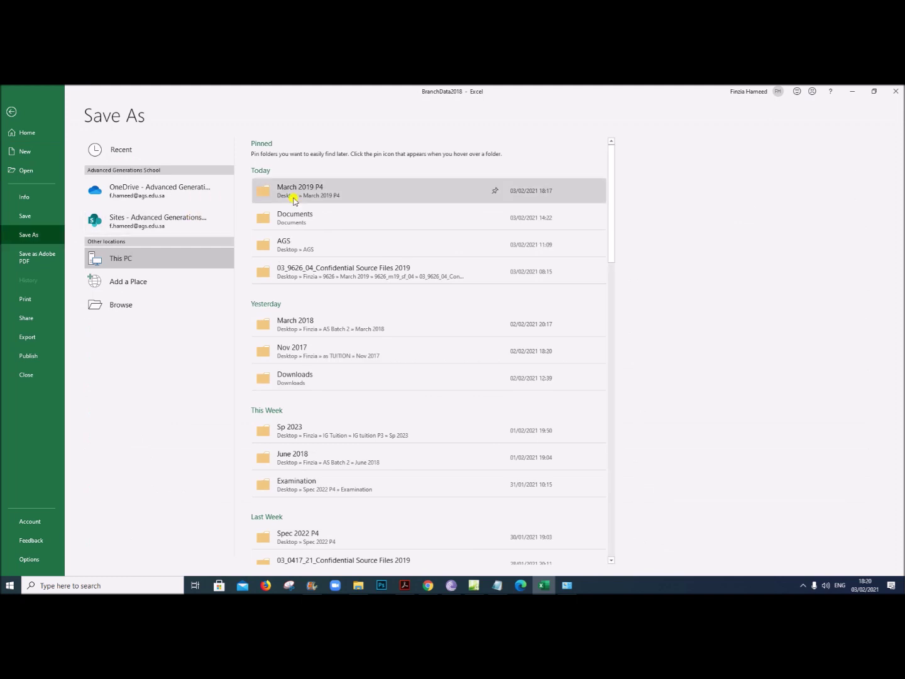
click(295, 195)
text(SalesAnalysis_ZZ123_1234)
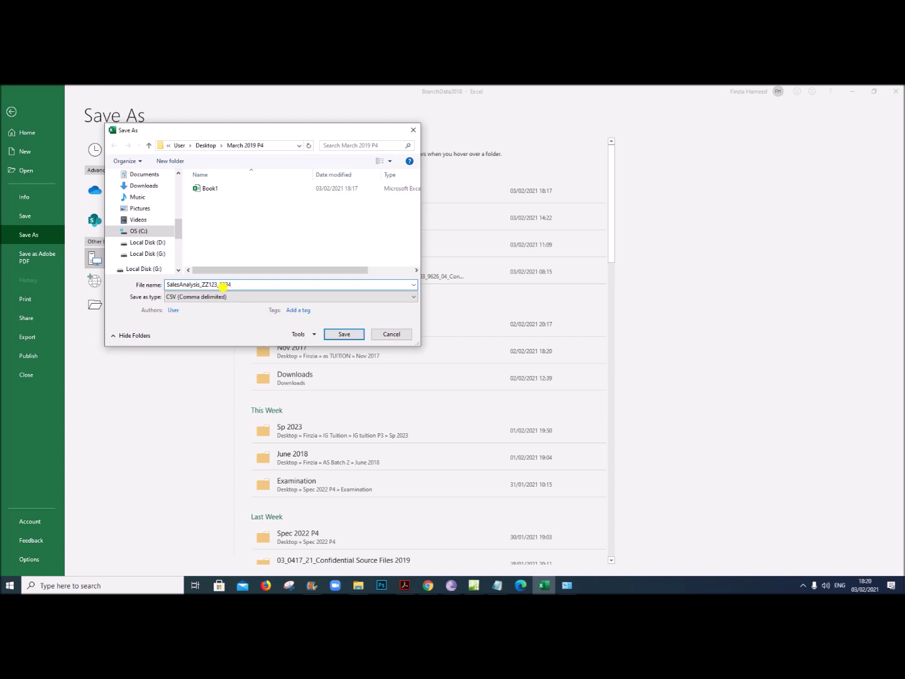
click(222, 296)
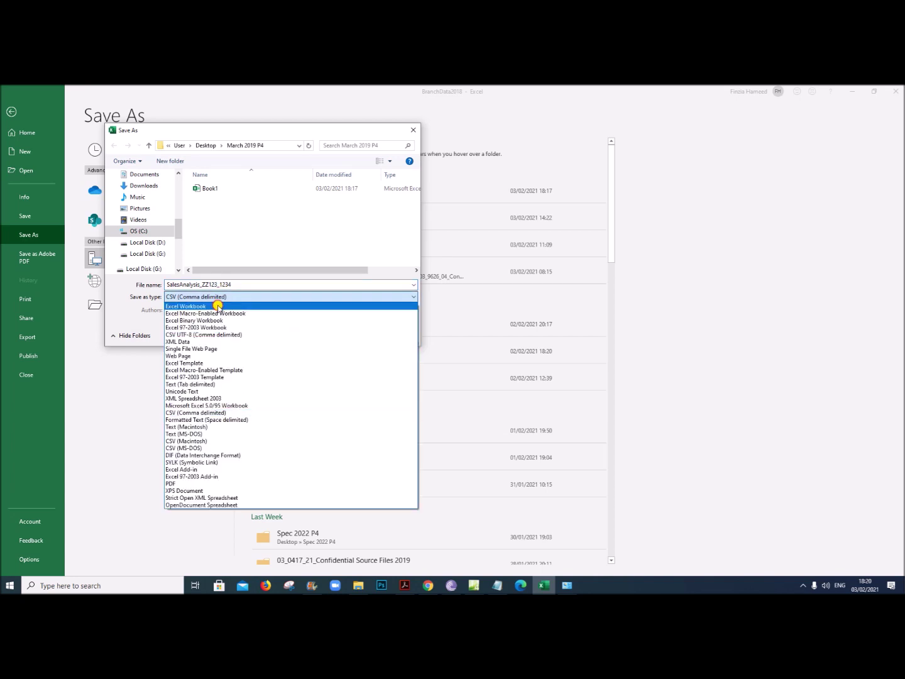
click(222, 305)
click(342, 346)
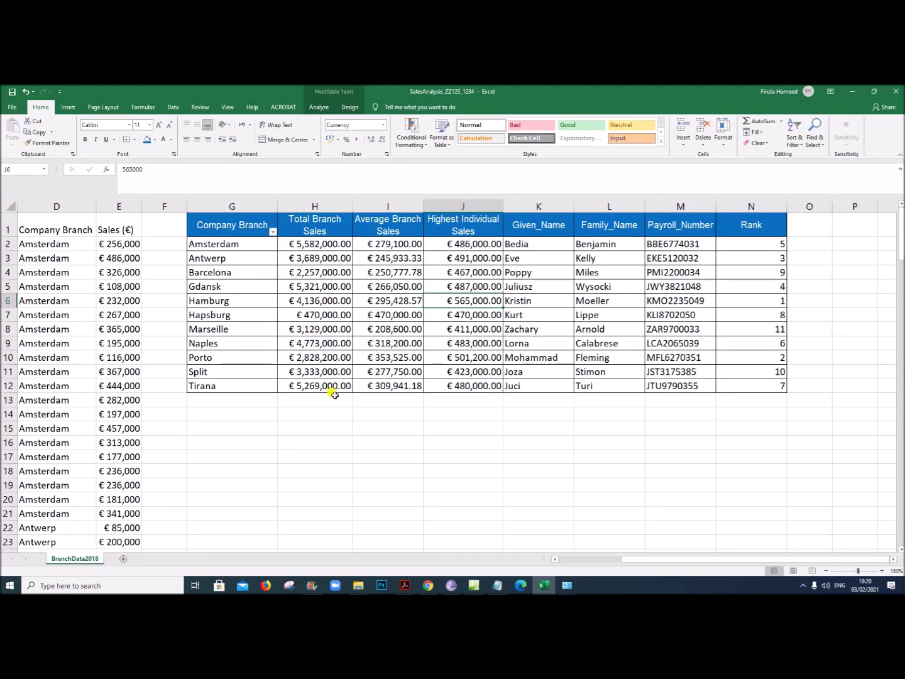
- Switch to the exam paper in Adobe Acrobat, read the print requirements and copy the header text "Top Sales Personnel 2018"
click(405, 585)
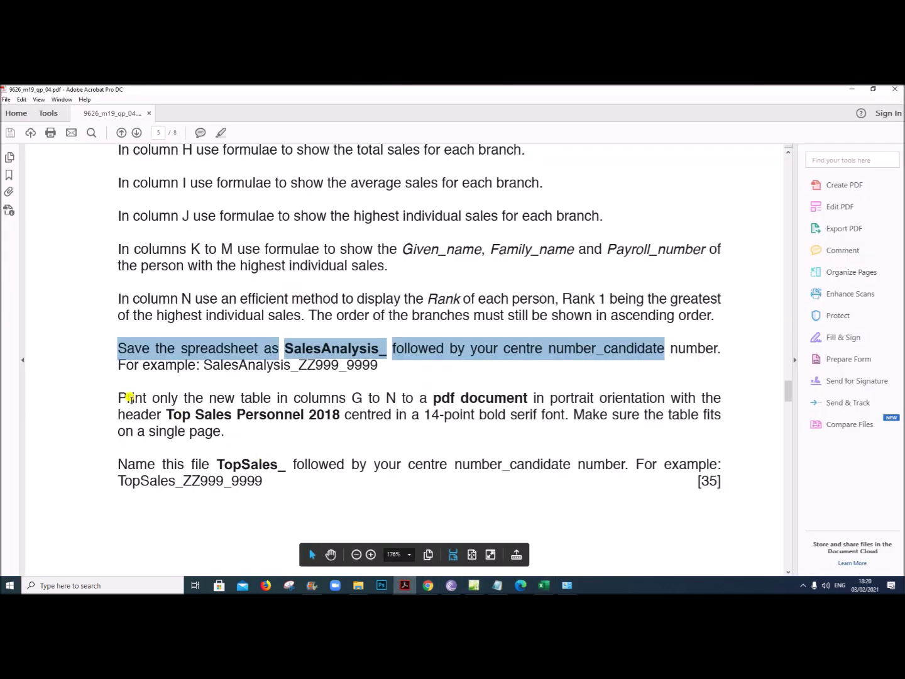
drag(120, 392, 709, 398)
click(246, 419)
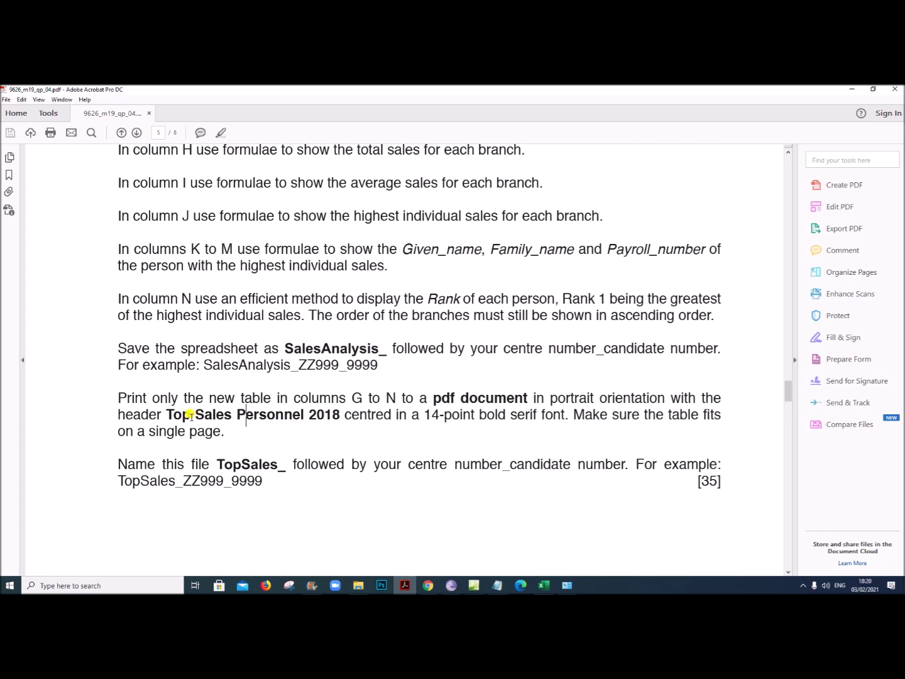
drag(167, 413, 322, 410)
key(ctrl+c)
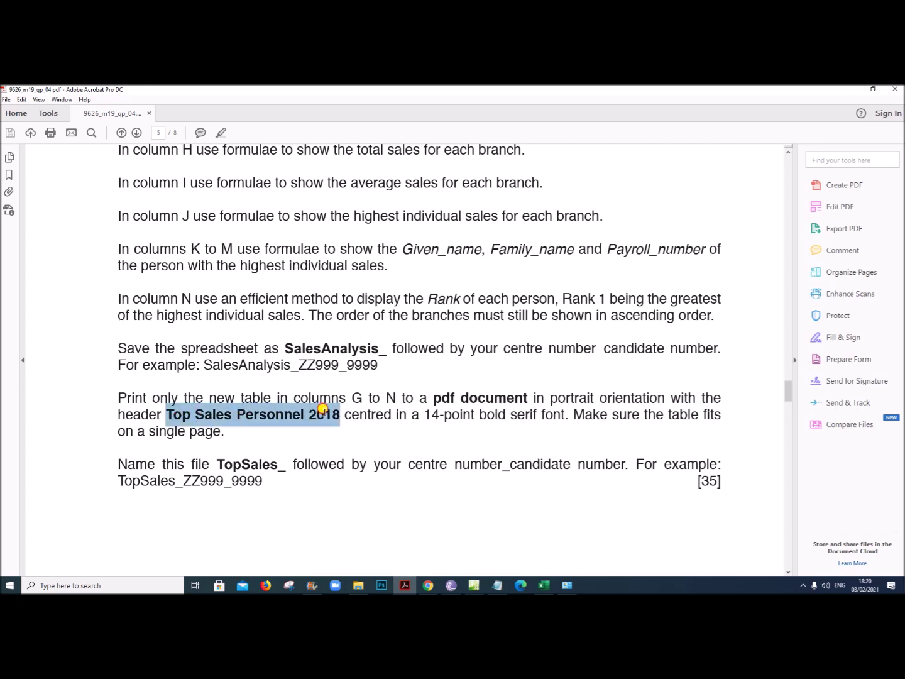
- Return to the Excel workbook and insert a centred page header with the copied text "Top Sales Personnel 2018"
click(544, 585)
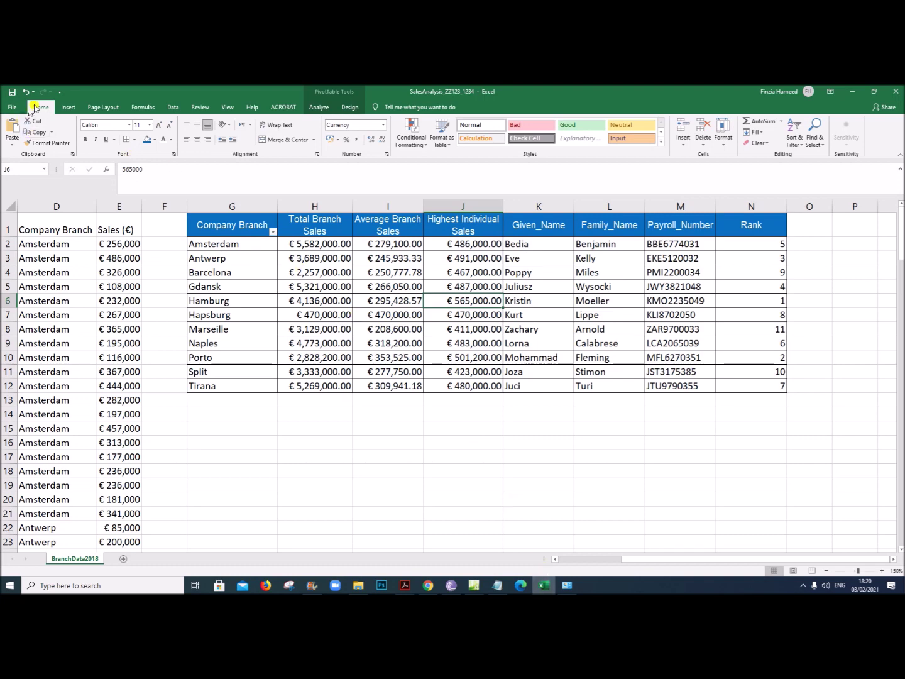
click(68, 107)
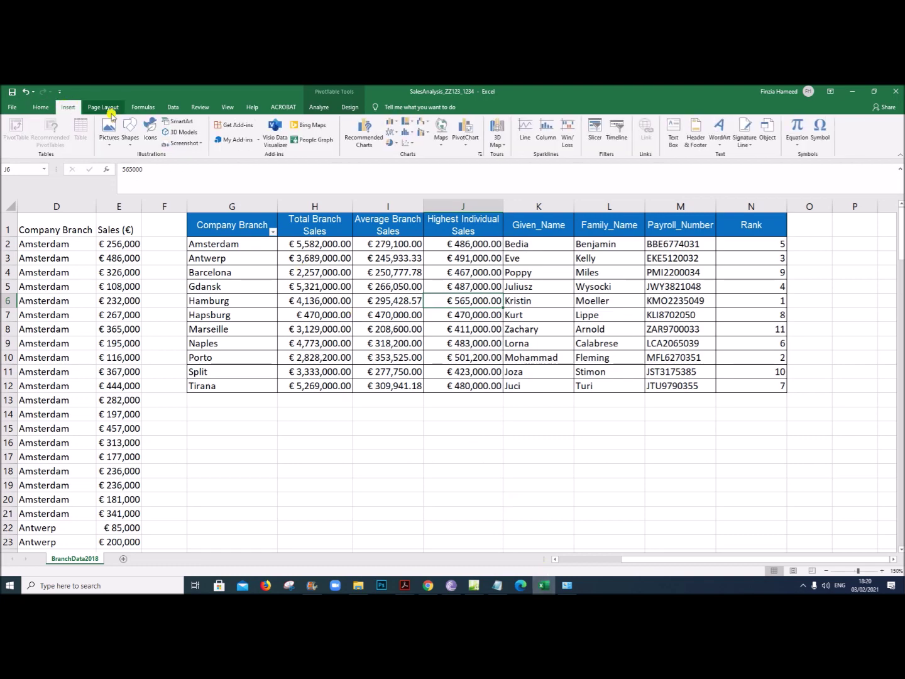
click(696, 134)
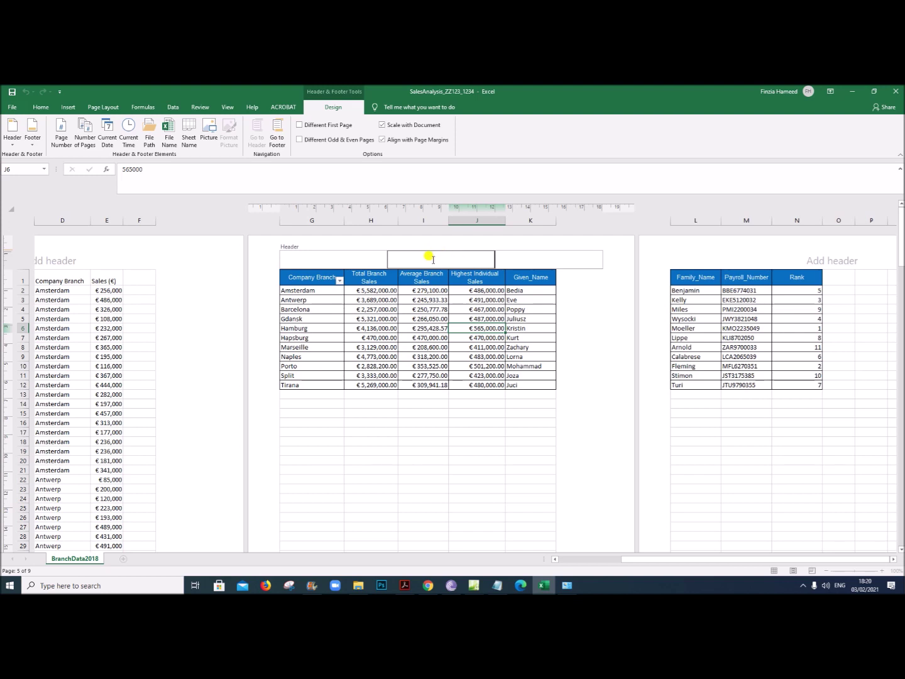
key(ctrl+v)
- Check the header font requirement in the exam paper, format the header as 14-point bold Times New Roman and restore Normal view
drag(403, 255, 481, 242)
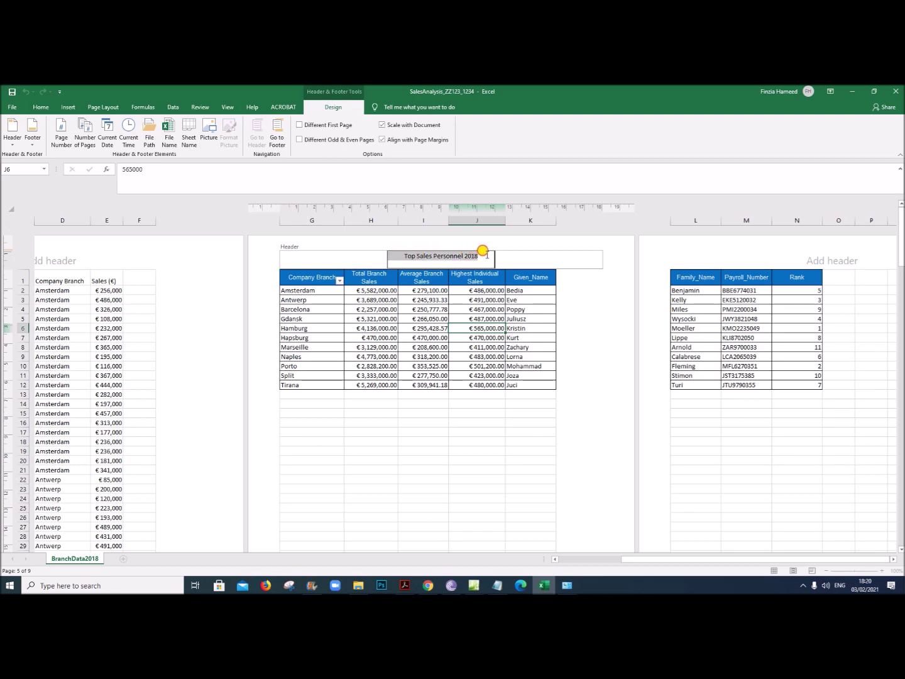
click(405, 585)
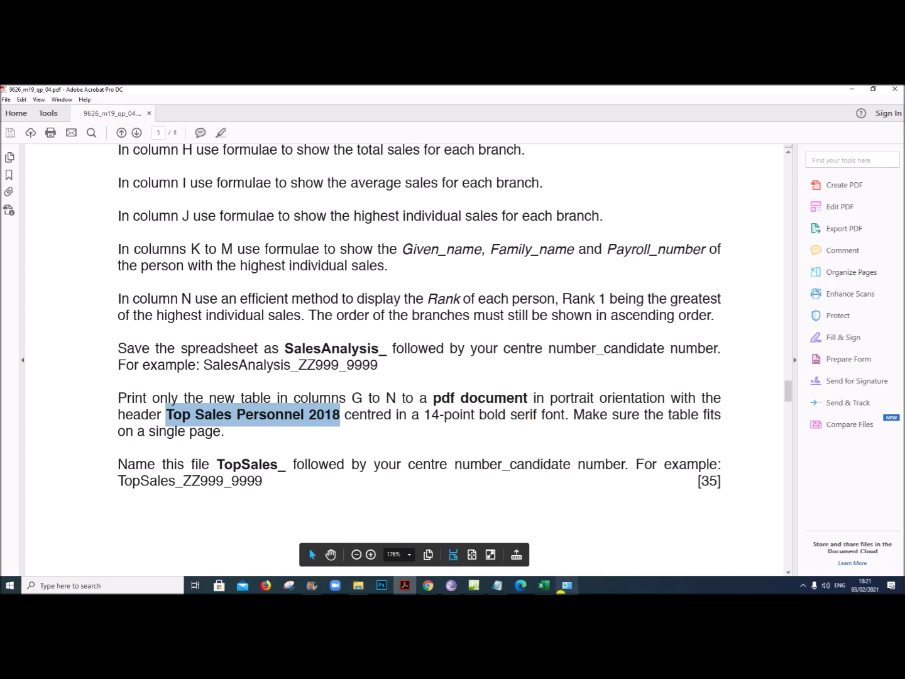
click(544, 585)
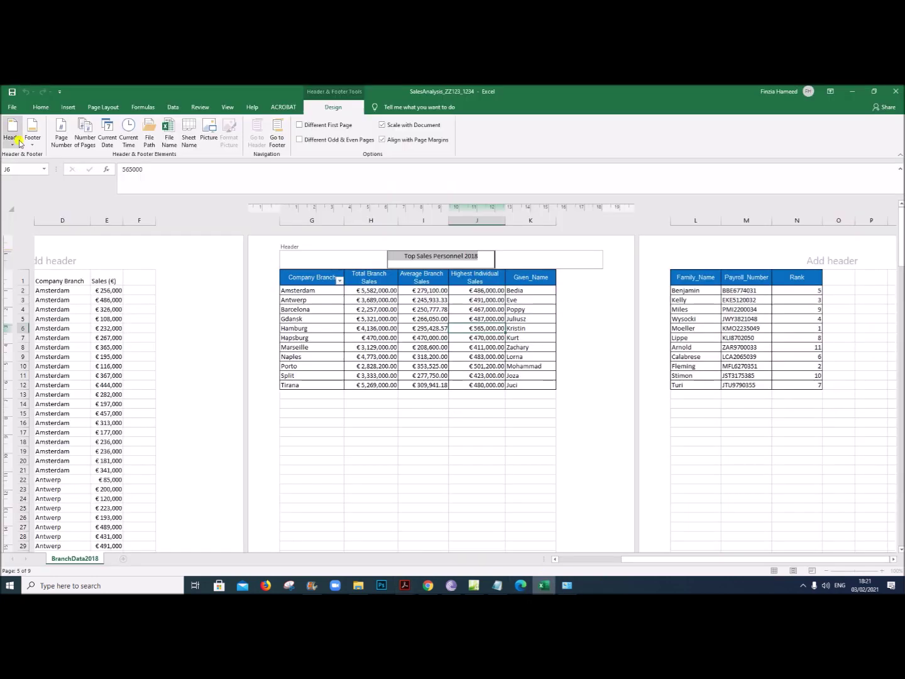
click(35, 110)
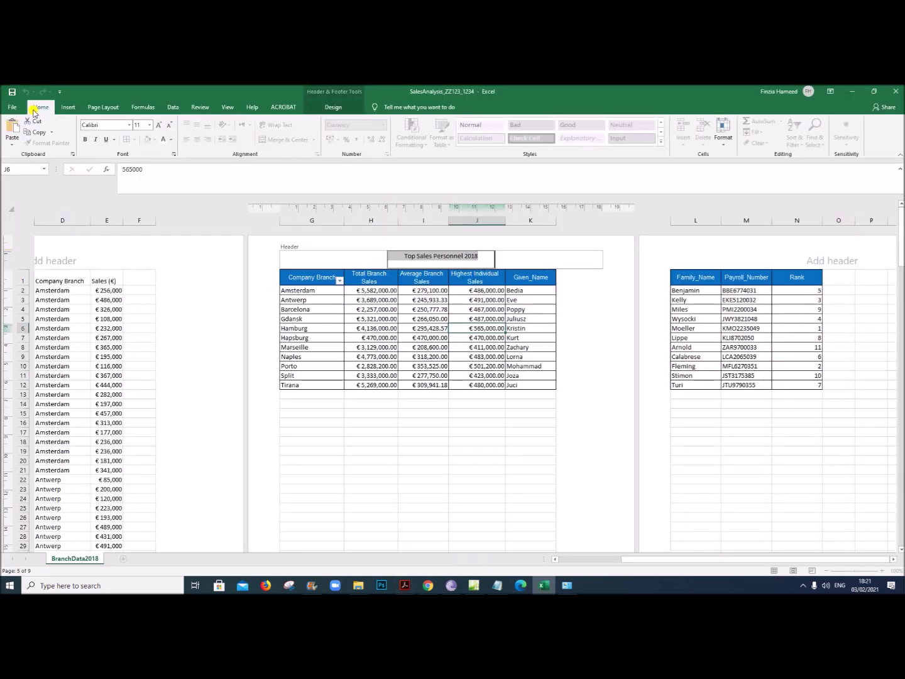
click(115, 127)
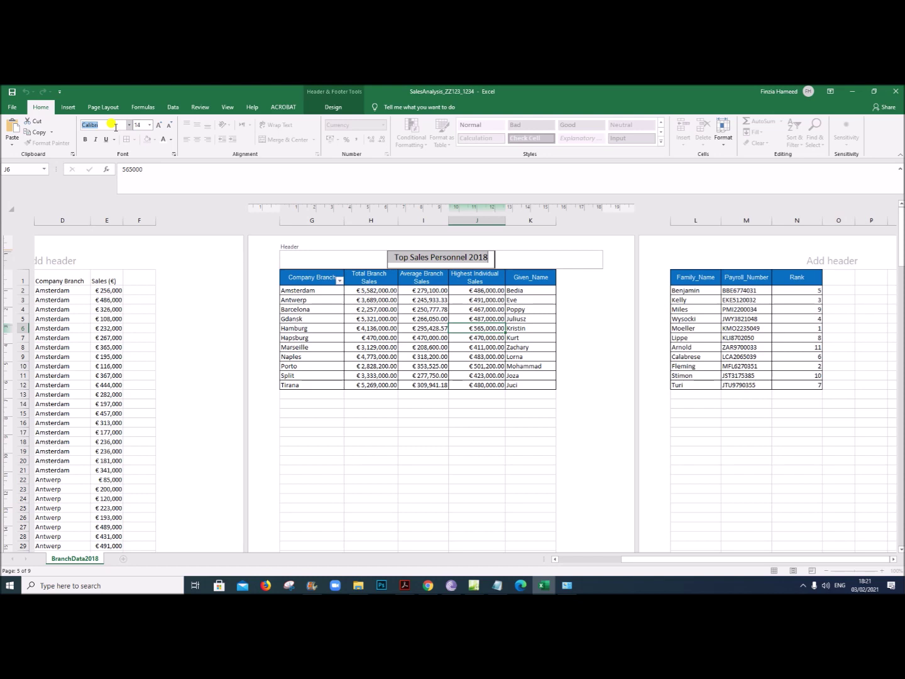
text(Times New Roma)
key(Return)
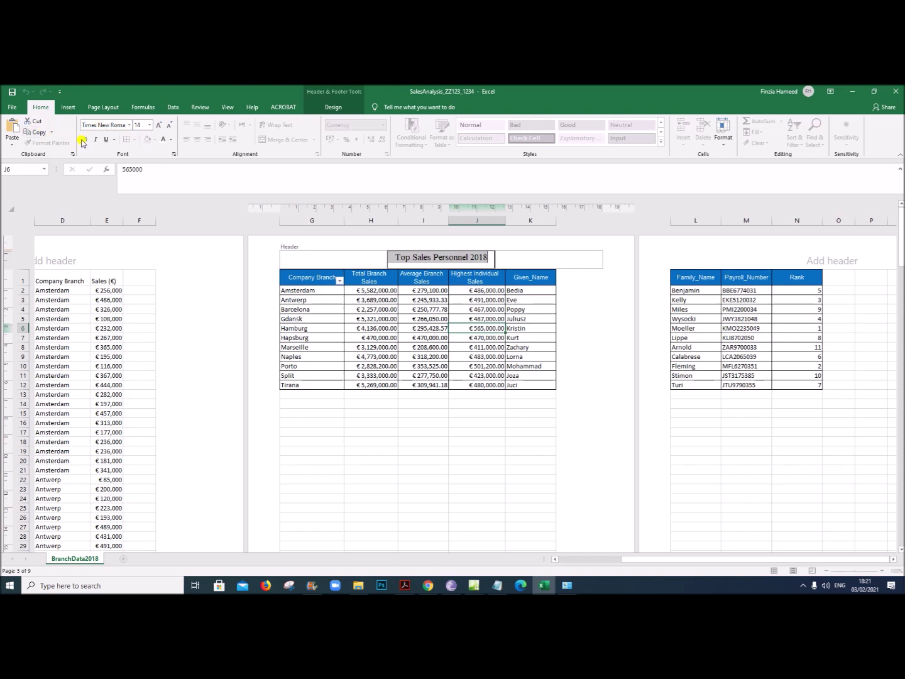
click(84, 139)
click(481, 348)
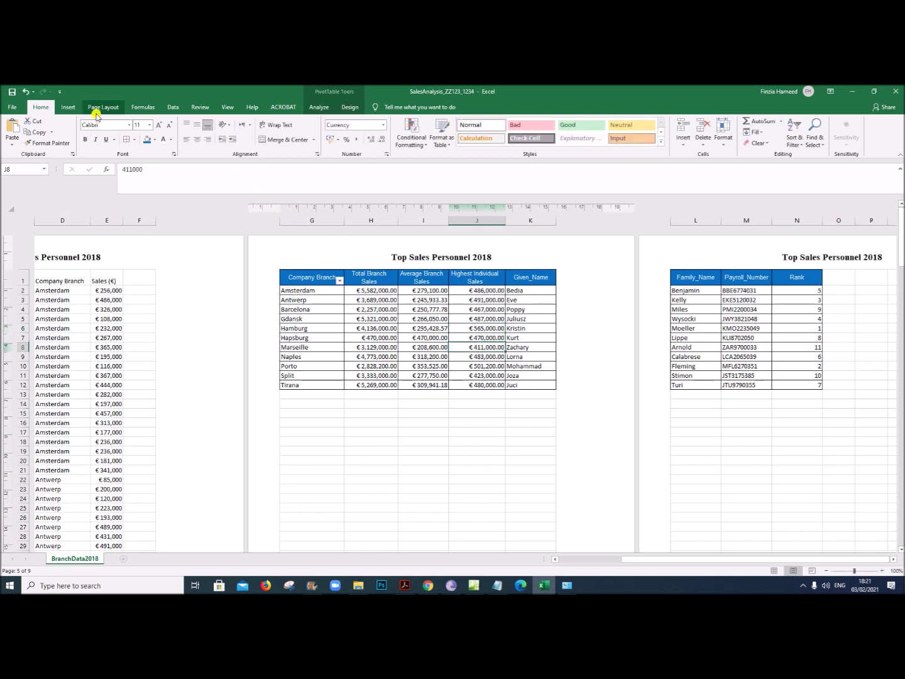
click(231, 108)
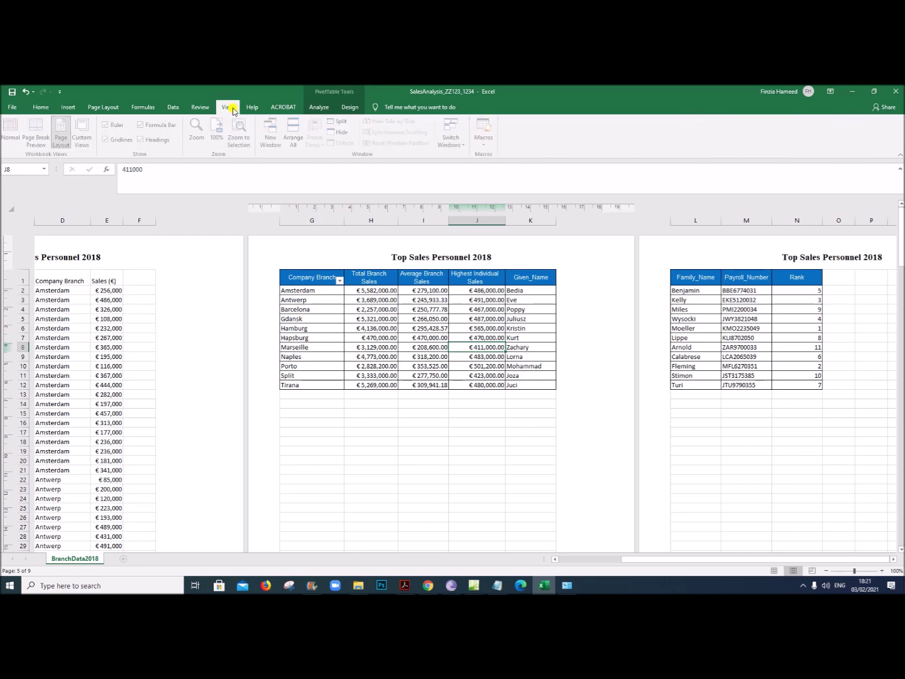
click(13, 130)
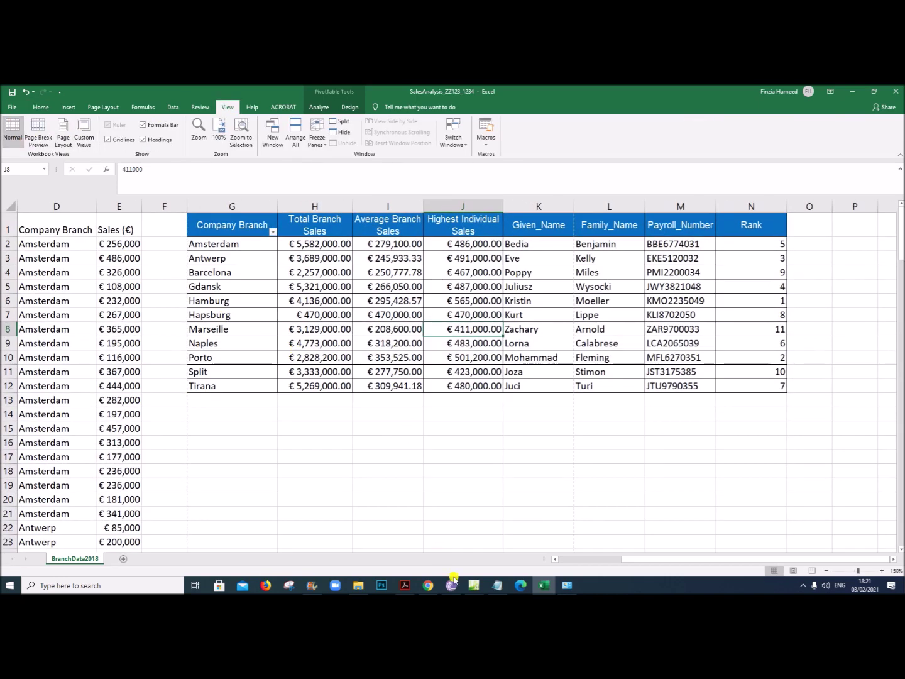
- Switch to the exam paper in Adobe Acrobat, read the print range and page orientation requirements, and return to the Excel workbook
click(408, 585)
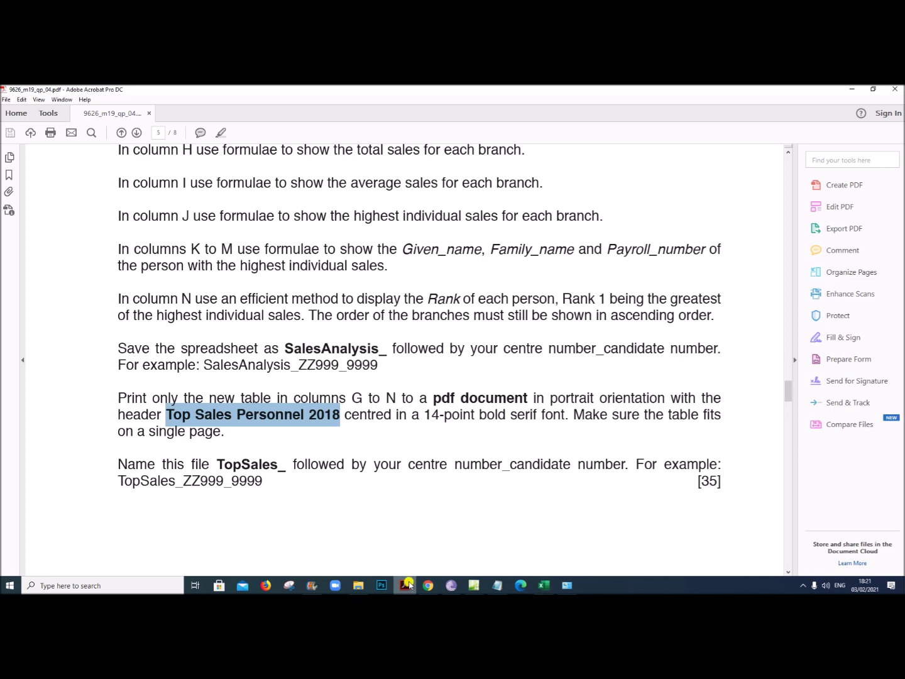
click(390, 407)
drag(352, 397, 650, 396)
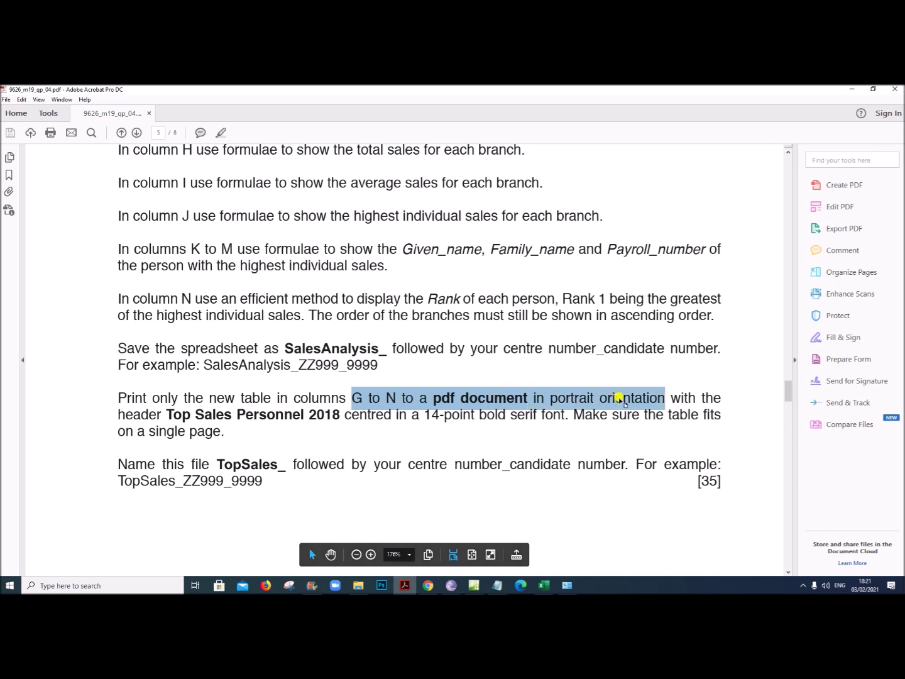
click(379, 396)
drag(352, 397, 406, 400)
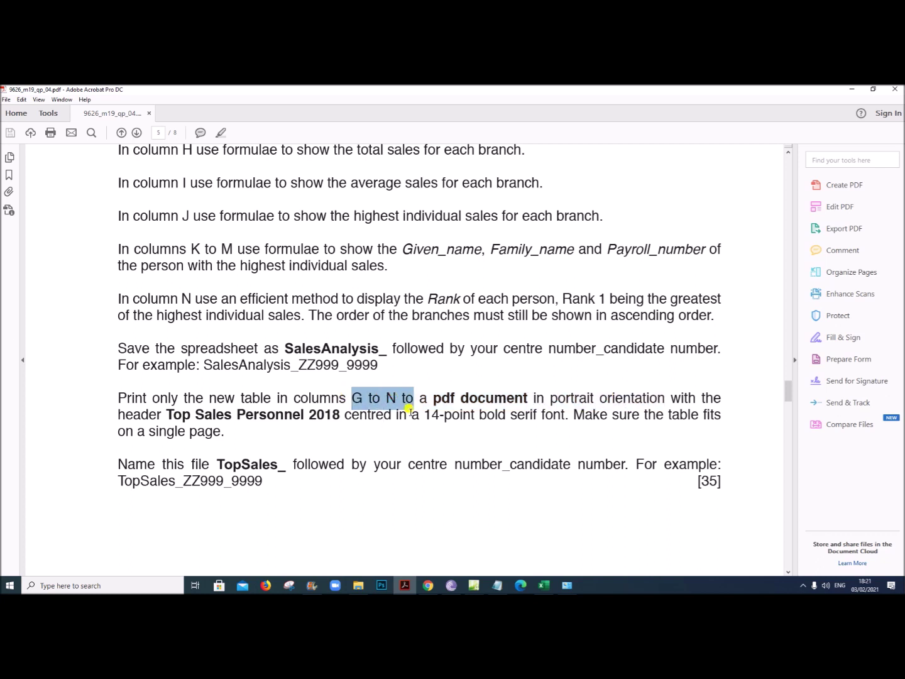
click(543, 585)
- Select the branch sales table in columns G to N and set the print settings to print only the selection
drag(237, 226, 733, 383)
click(12, 108)
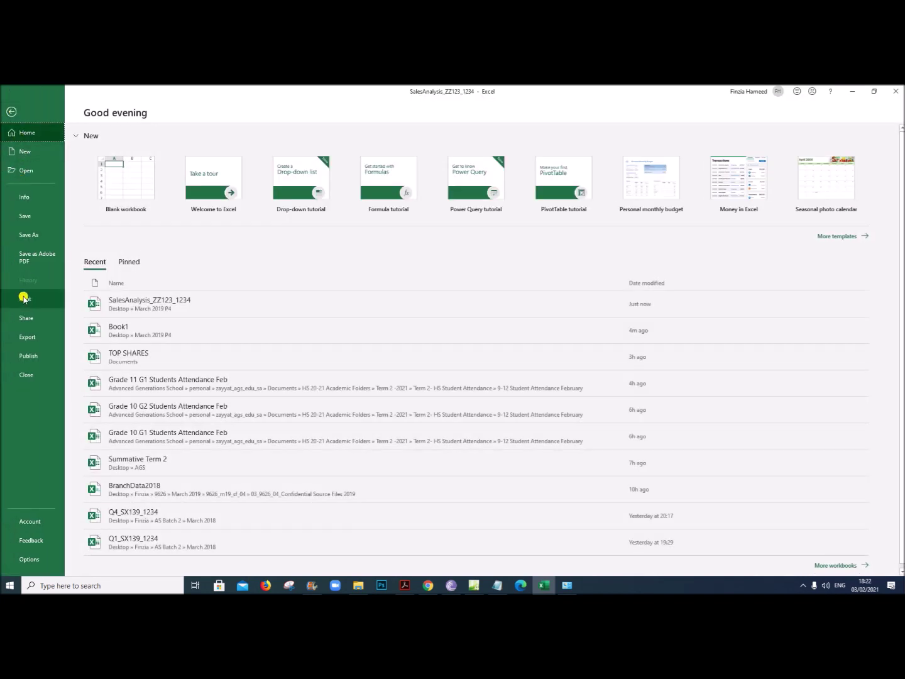
click(24, 302)
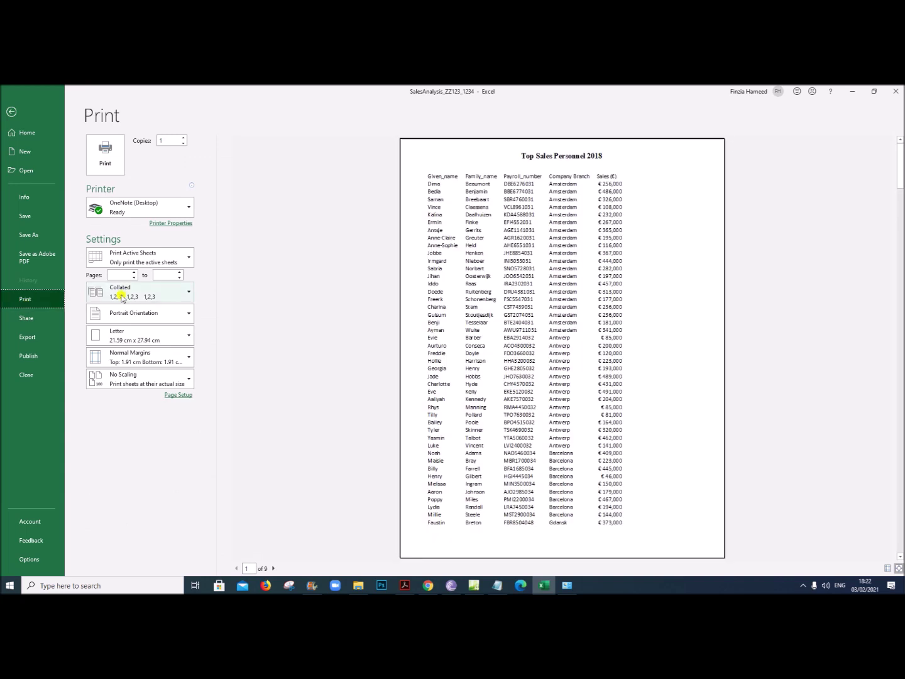
click(167, 256)
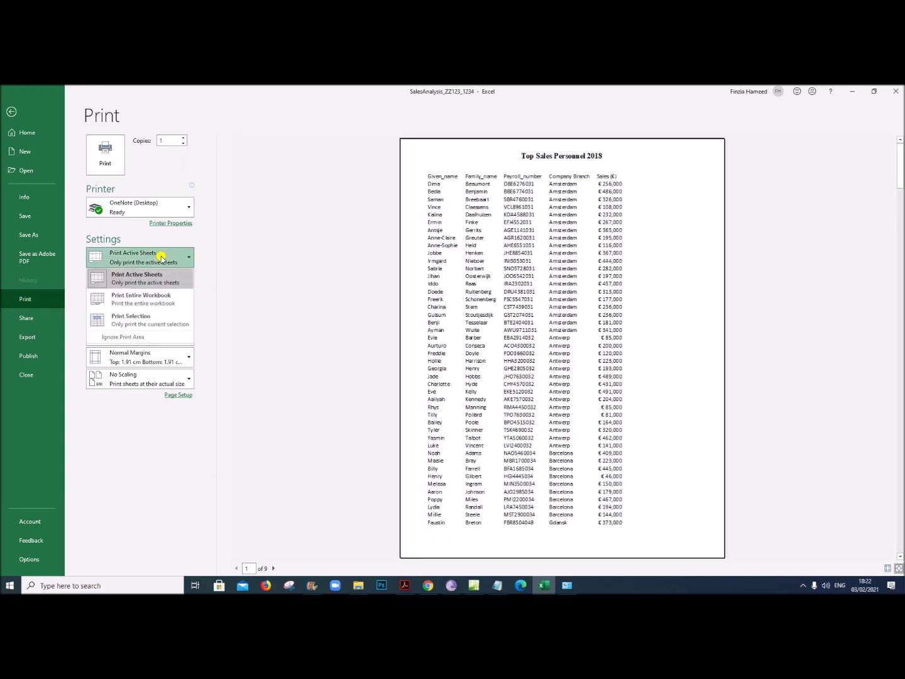
click(142, 321)
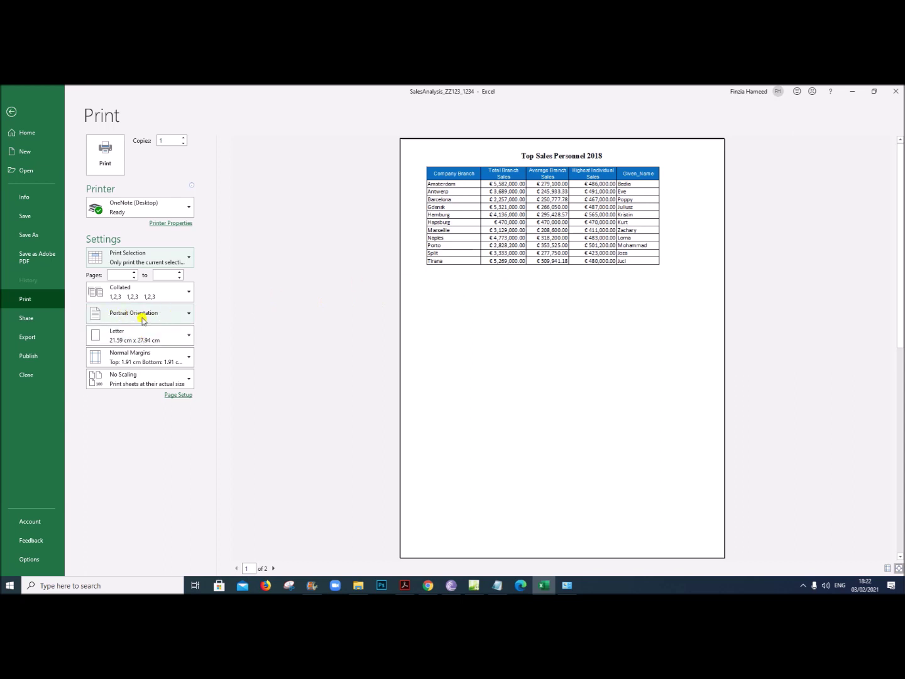
- Set the paper size to A4 and scale the printout to fit all columns on one page
click(123, 337)
click(114, 456)
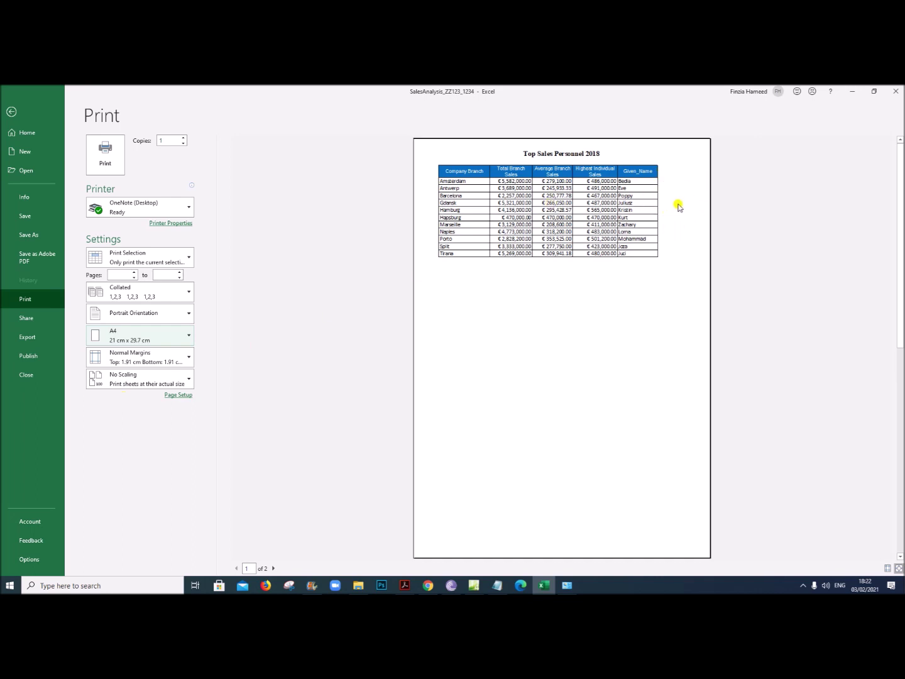
click(142, 385)
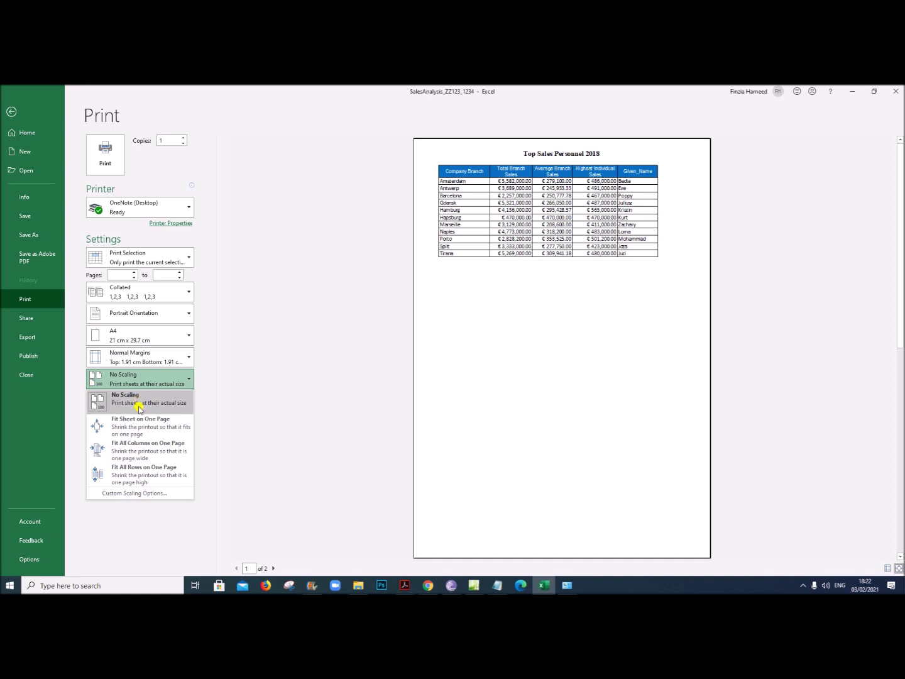
click(143, 449)
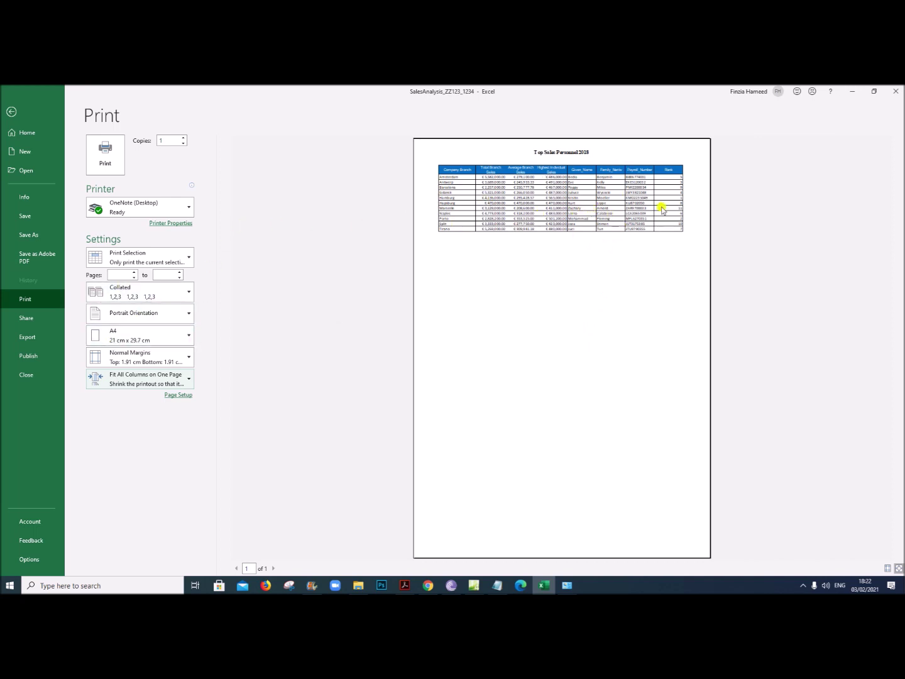
- Export the selection as an Adobe PDF at actual size and start the conversion
click(29, 337)
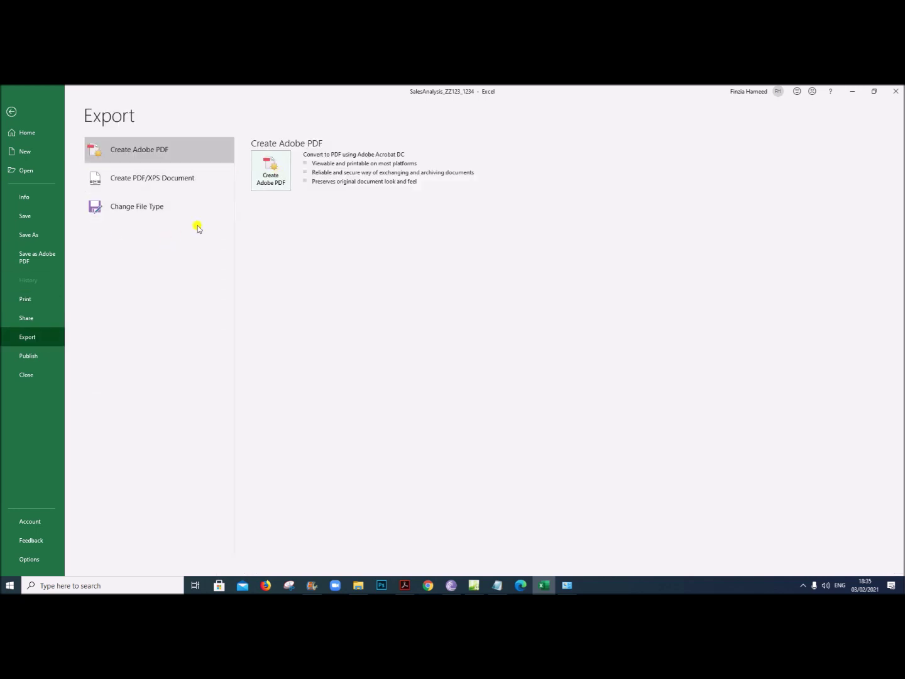
click(269, 175)
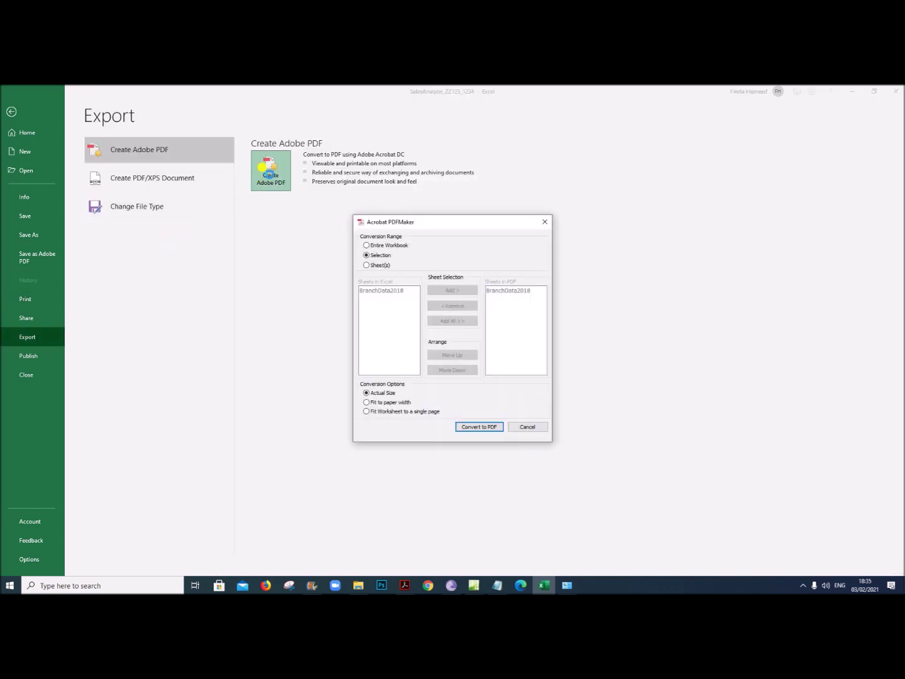
drag(397, 224, 349, 197)
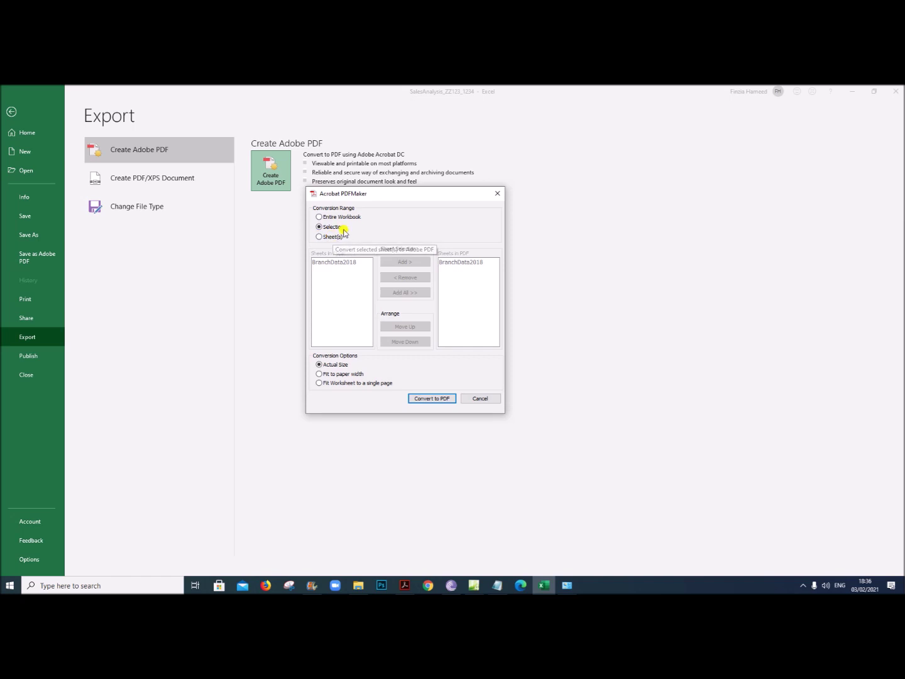
click(427, 399)
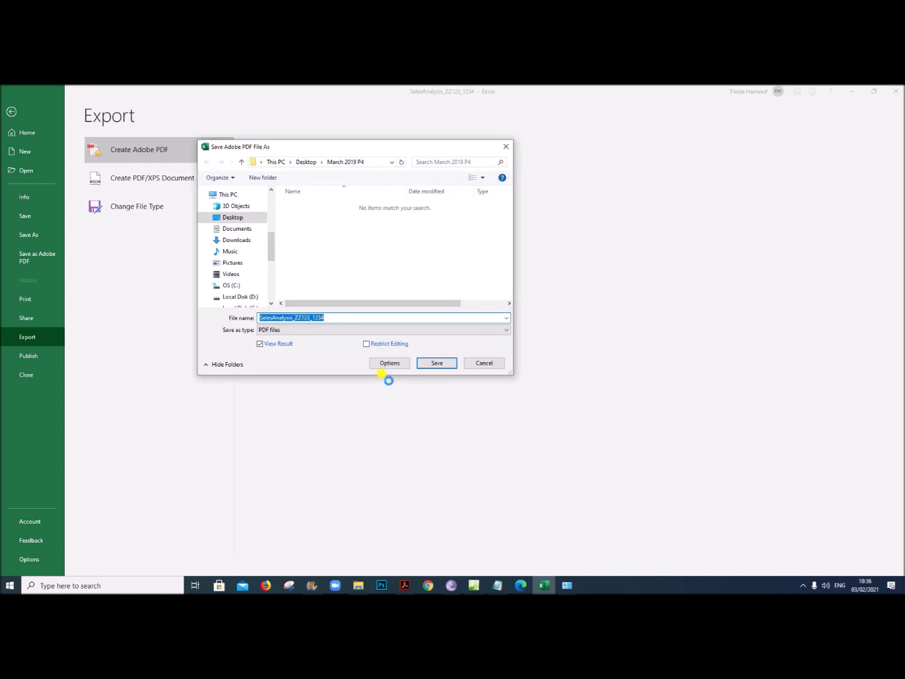
- Name the PDF TopSales followed by the centre and candidate numbers and save it in the March 2019 P4 folder
click(288, 318)
drag(291, 317, 236, 317)
text(TopSale)
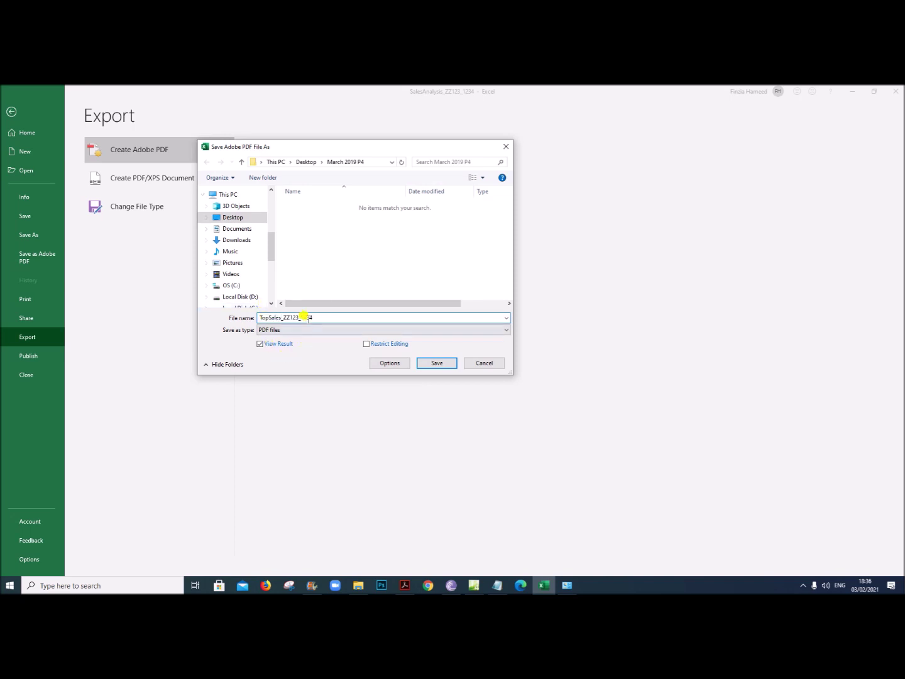
click(430, 365)
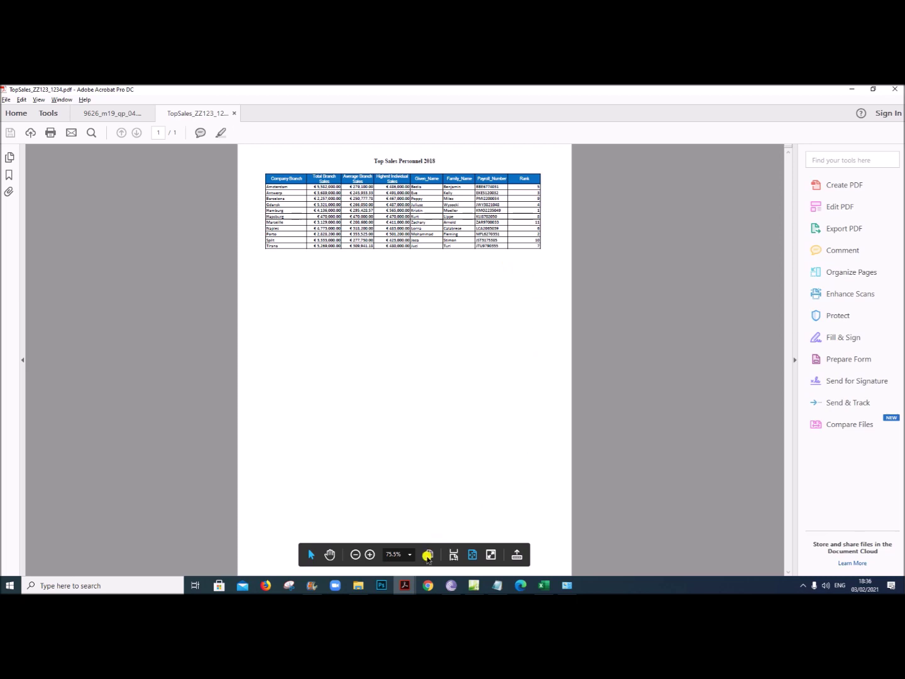
- Switch to the exam paper in Adobe Acrobat, check the PDF naming requirement and look ahead to the start of task 4
mouse_move(410, 583)
click(369, 535)
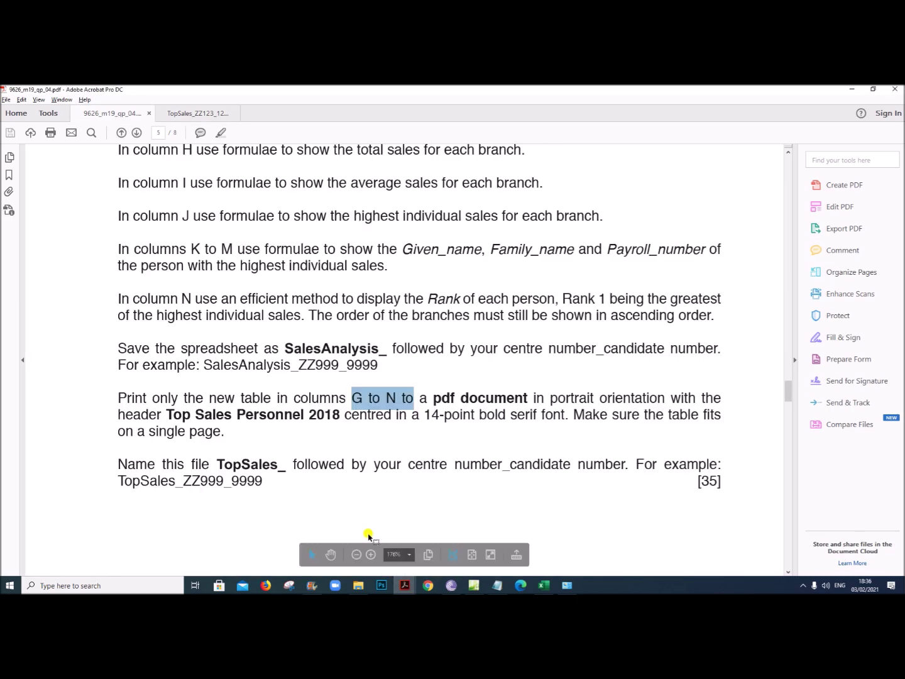
scroll(440, 445, down, 5)
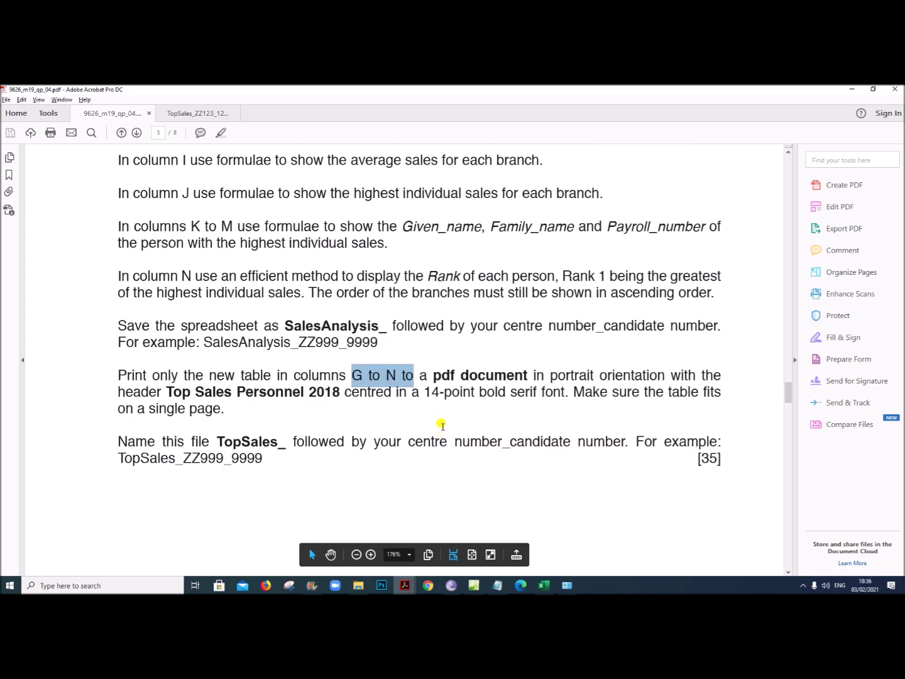
click(284, 444)
scroll(313, 439, down, 10)
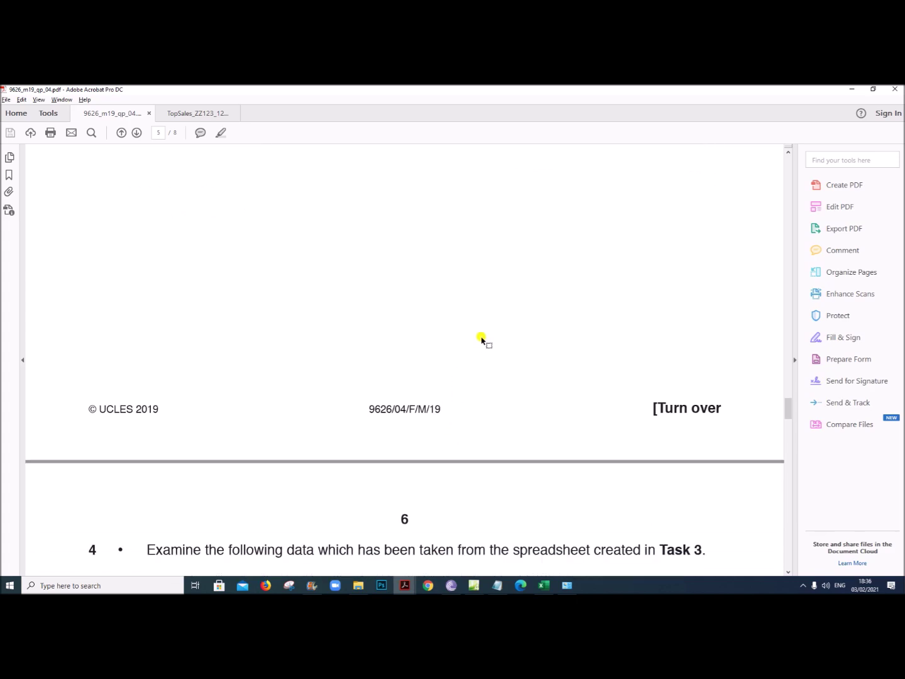
scroll(506, 337, down, 3)
scroll(507, 336, up, 13)
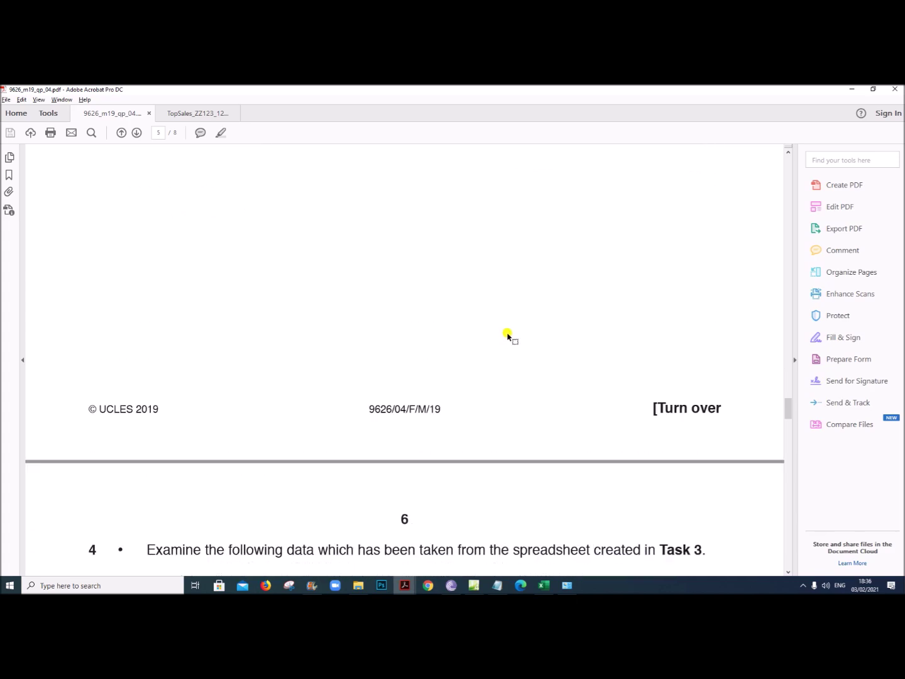